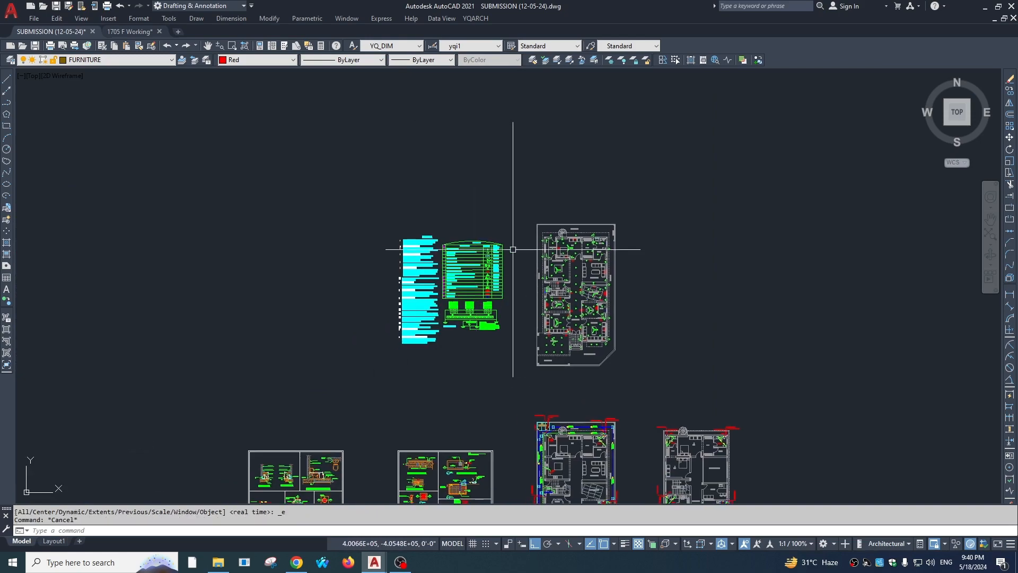
# Survey the drawing from the electrical sheets to the coloured architectural floor plans and the other submission drawings.
pyautogui.moveTo(502, 241)
pyautogui.mouseDown(button='middle')
pyautogui.moveTo(479, 259)
pyautogui.moveTo(506, 218)
pyautogui.mouseUp(button='middle')
pyautogui.press('Escape')
pyautogui.click(365, 176)
pyautogui.press('Escape')
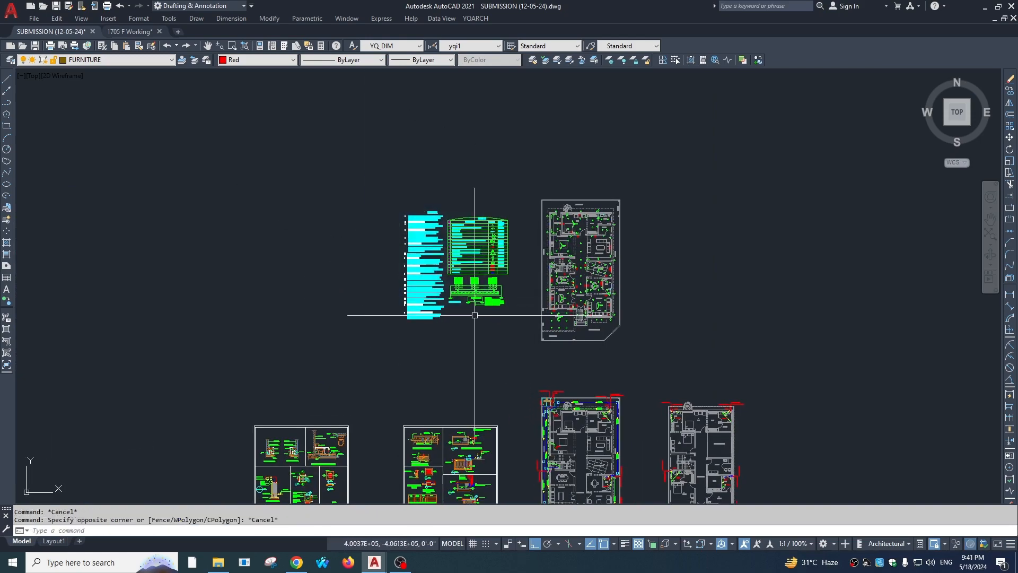
pyautogui.scroll(-6, 473, 316)
pyautogui.moveTo(473, 316); pyautogui.dragTo(702, 364, button='middle')
pyautogui.moveTo(250, 75); pyautogui.dragTo(479, 245, button='middle')
pyautogui.scroll(8, 519, 270)
pyautogui.scroll(2, 553, 258)
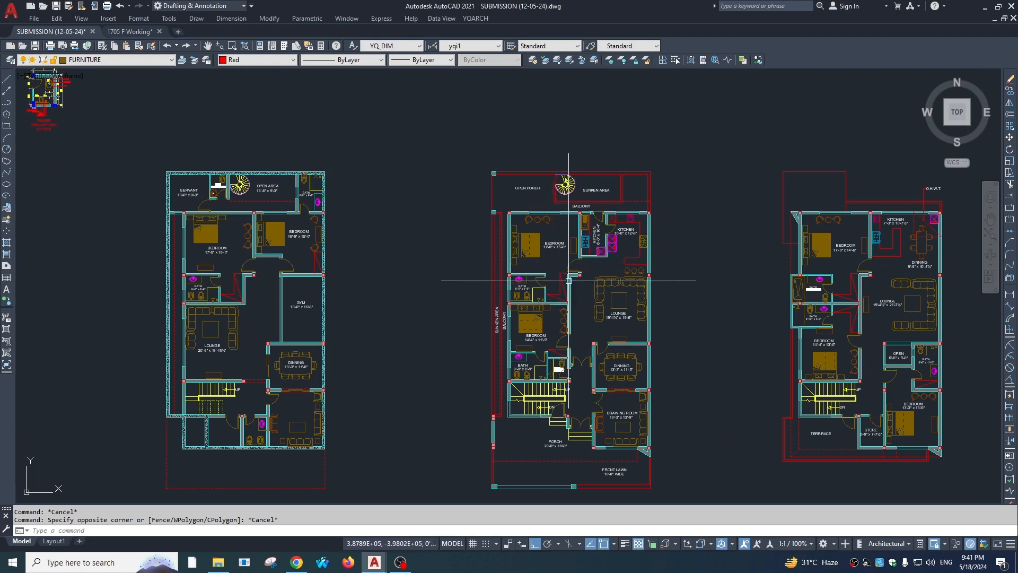
pyautogui.scroll(-8, 421, 227)
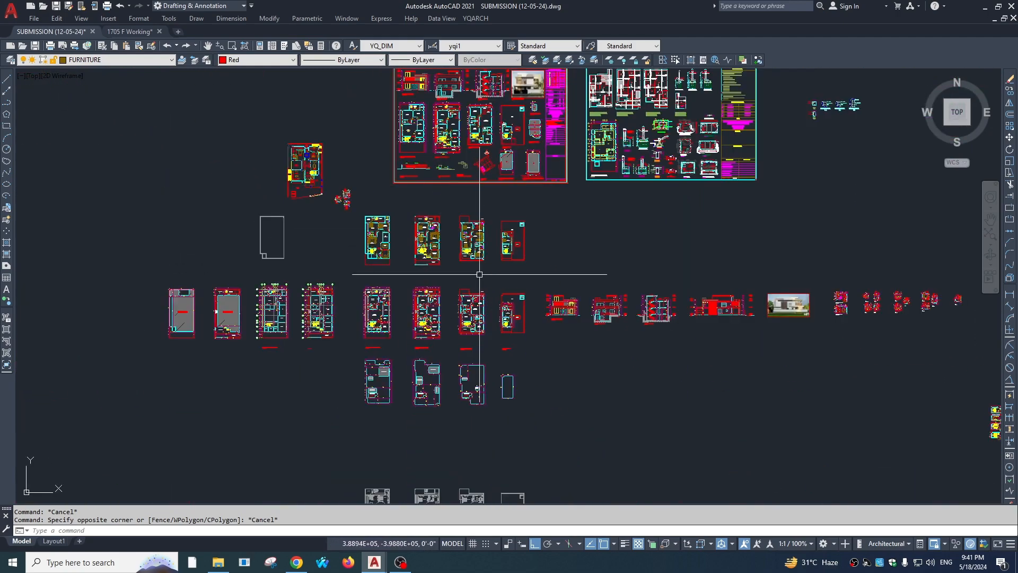
pyautogui.scroll(4, 366, 435)
# Highlight and compare the grey copy of the floor plan containing the gym with its coloured original.
pyautogui.click(377, 423)
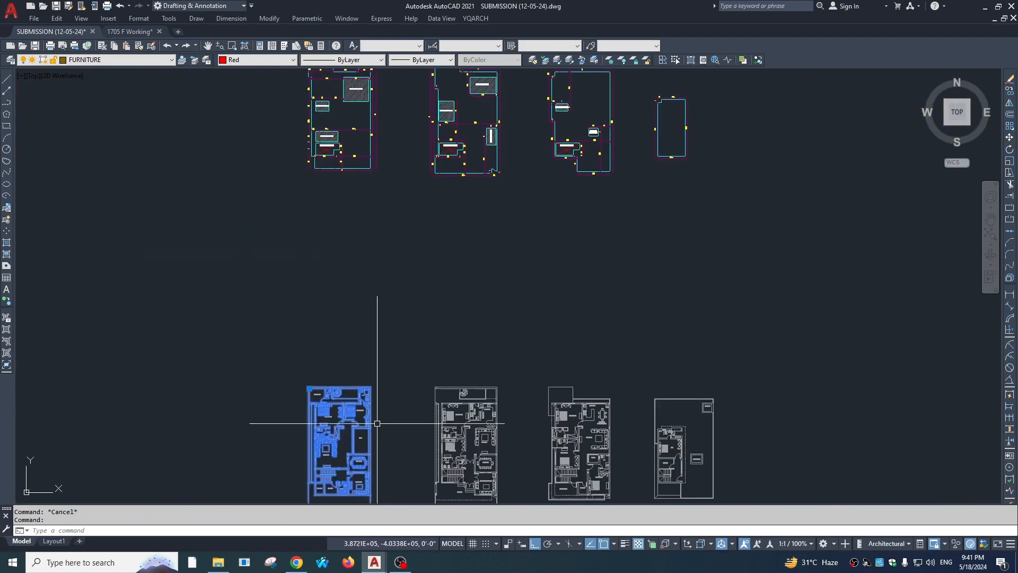
pyautogui.moveTo(377, 423); pyautogui.dragTo(390, 253, button='middle')
pyautogui.scroll(4, 391, 252)
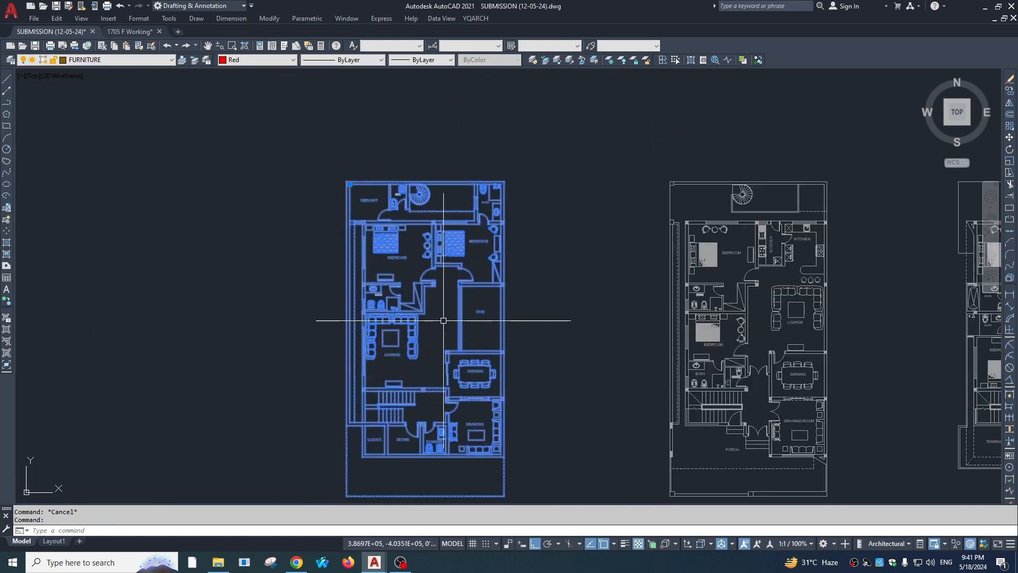
pyautogui.press('Escape')
pyautogui.scroll(-8, 432, 287)
pyautogui.scroll(8, 371, 170)
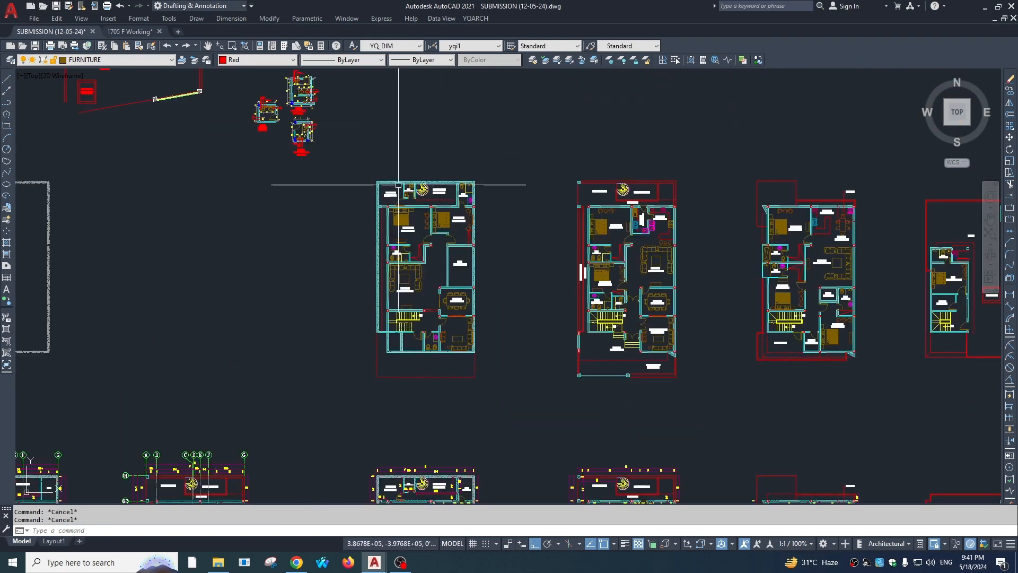
pyautogui.click(332, 156)
pyautogui.scroll(-2, 419, 223)
pyautogui.click(520, 365)
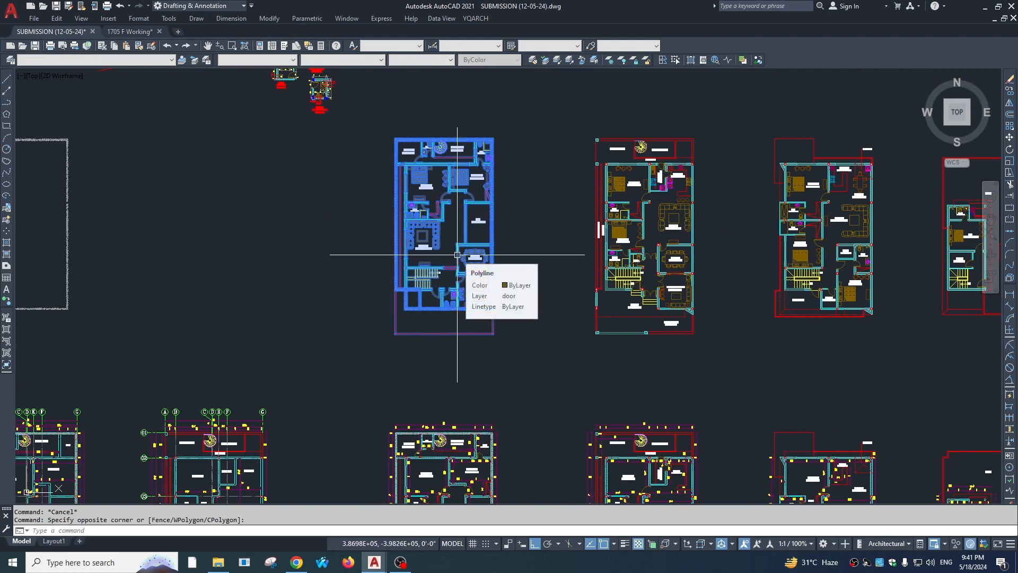
pyautogui.scroll(8, 467, 169)
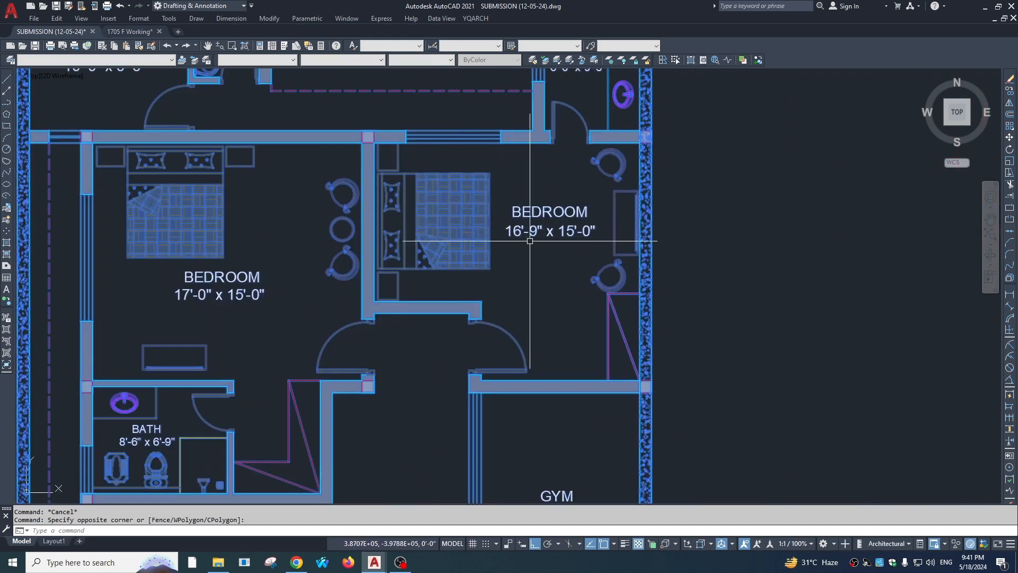
pyautogui.scroll(-6, 557, 239)
pyautogui.scroll(2, 592, 205)
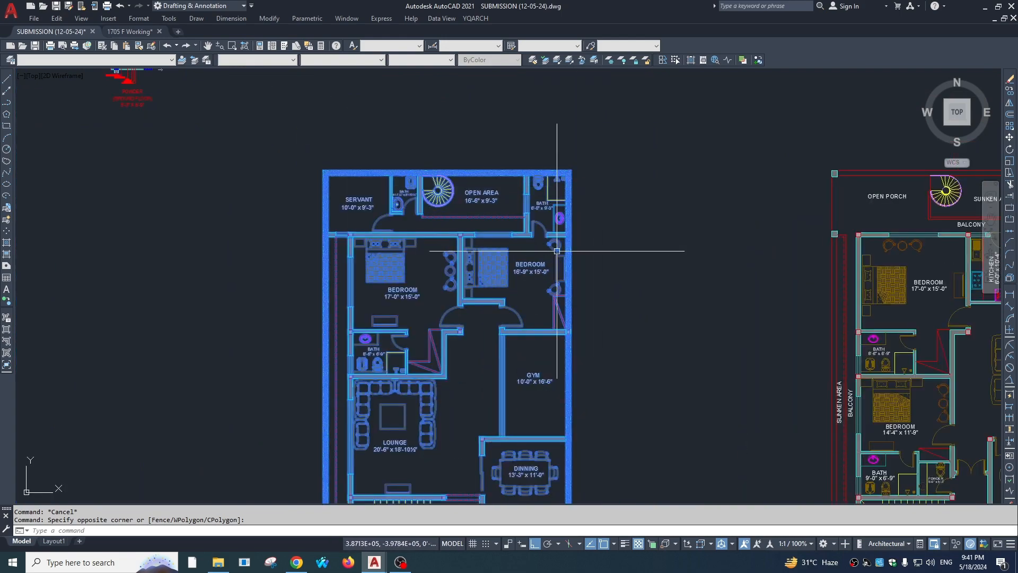
# Examine the simplified grey version of the gym-level plan, including its room labels, furniture and line colours.
pyautogui.scroll(-4, 558, 249)
pyautogui.moveTo(523, 202); pyautogui.dragTo(472, 127, button='middle')
pyautogui.moveTo(476, 395); pyautogui.dragTo(454, 77, button='middle')
pyautogui.scroll(-4, 425, 159)
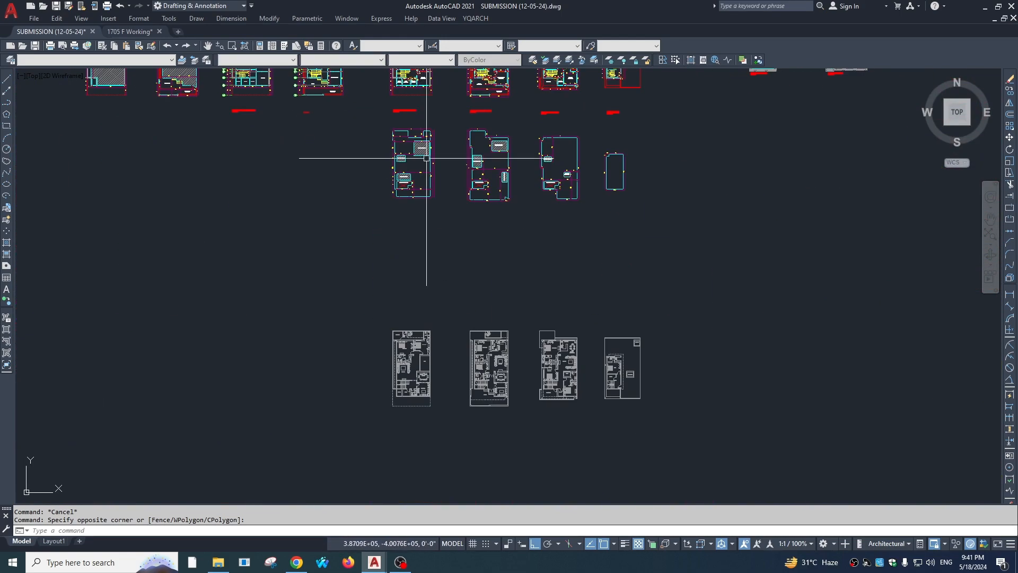
pyautogui.scroll(10, 418, 369)
pyautogui.moveTo(446, 281); pyautogui.dragTo(437, 69, button='middle')
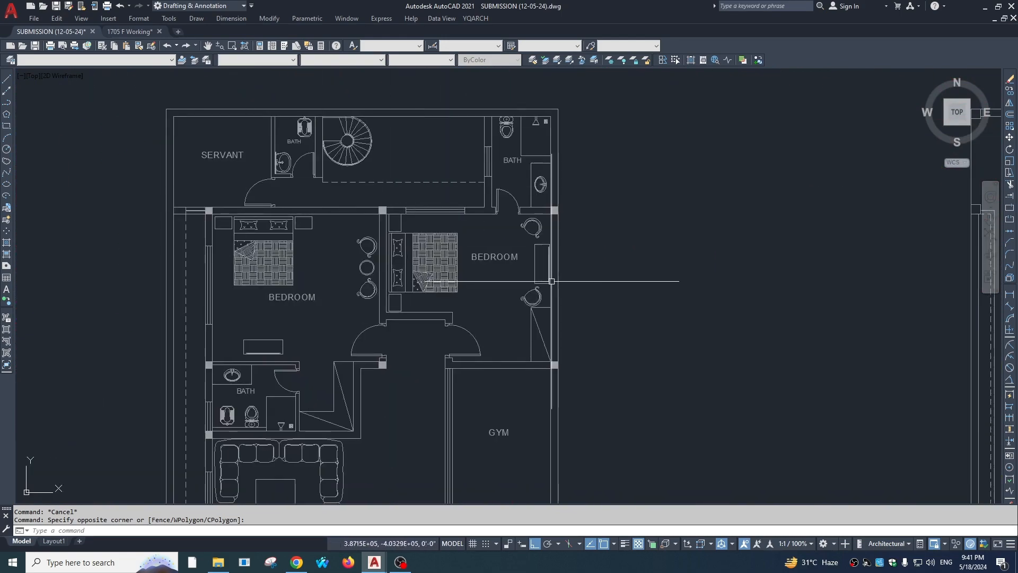
pyautogui.scroll(4, 258, 297)
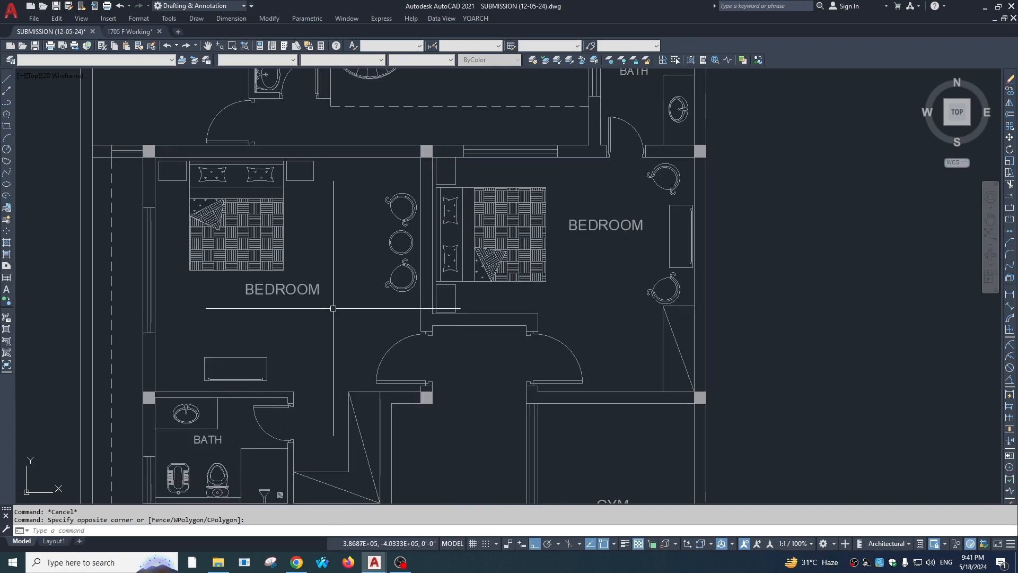
pyautogui.scroll(-3, 366, 308)
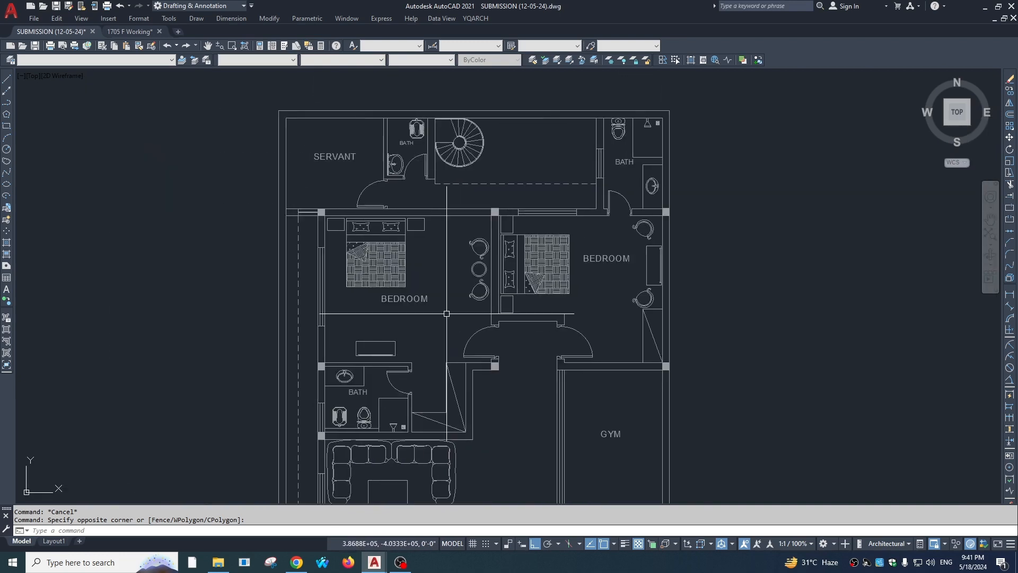
pyautogui.scroll(-4, 407, 192)
pyautogui.moveTo(458, 349); pyautogui.dragTo(431, 291, button='middle')
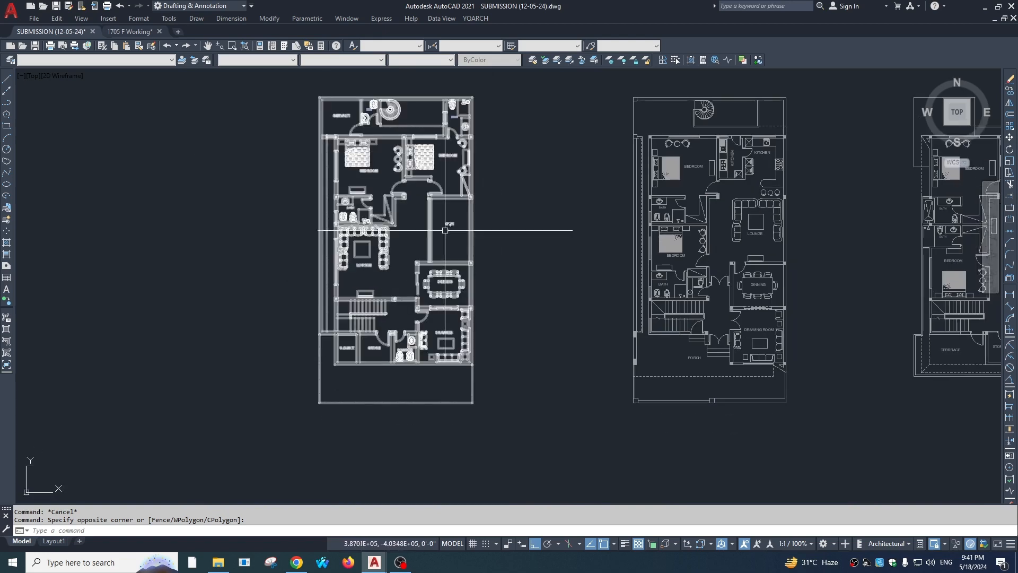
pyautogui.moveTo(461, 227); pyautogui.dragTo(464, 323, button='middle')
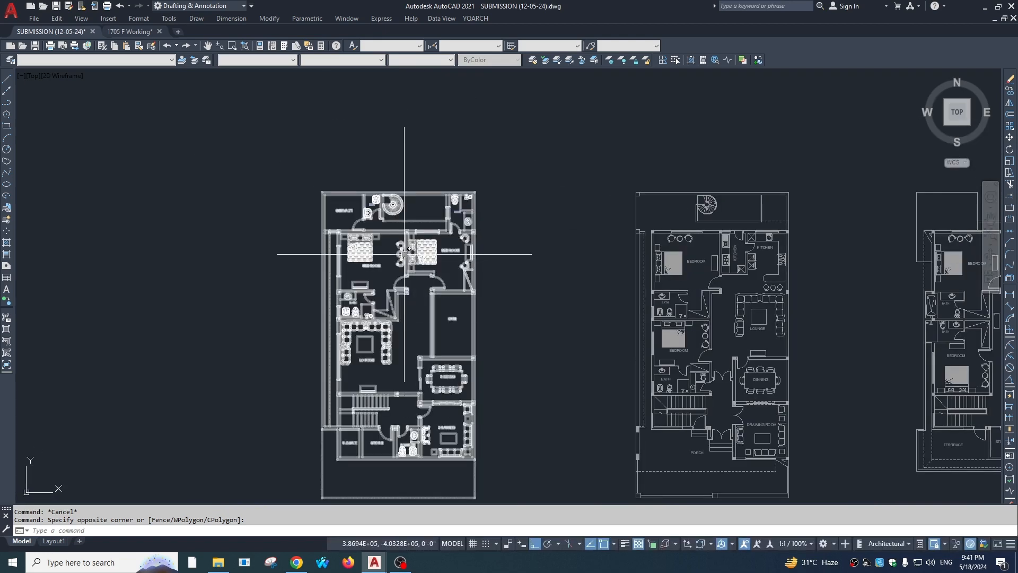
pyautogui.scroll(2, 389, 299)
pyautogui.press('Escape')
pyautogui.scroll(-2, 335, 161)
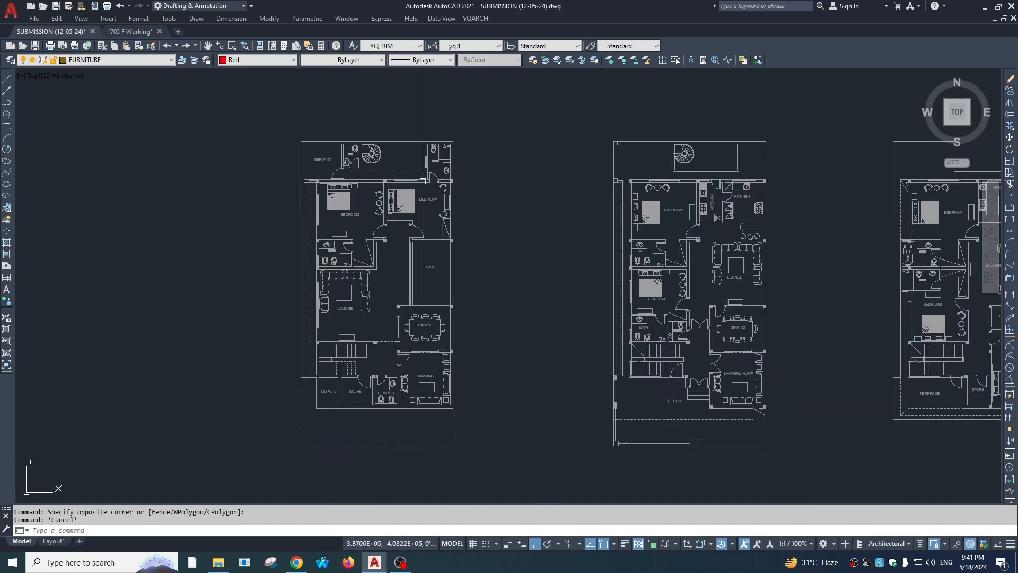
# Review the row of grey floor plans and inspect the two bedrooms' furniture layout in the gym-level plan.
pyautogui.scroll(-2, 568, 274)
pyautogui.moveTo(578, 278)
pyautogui.mouseDown(button='middle')
pyautogui.moveTo(364, 281)
pyautogui.moveTo(519, 246)
pyautogui.mouseUp(button='middle')
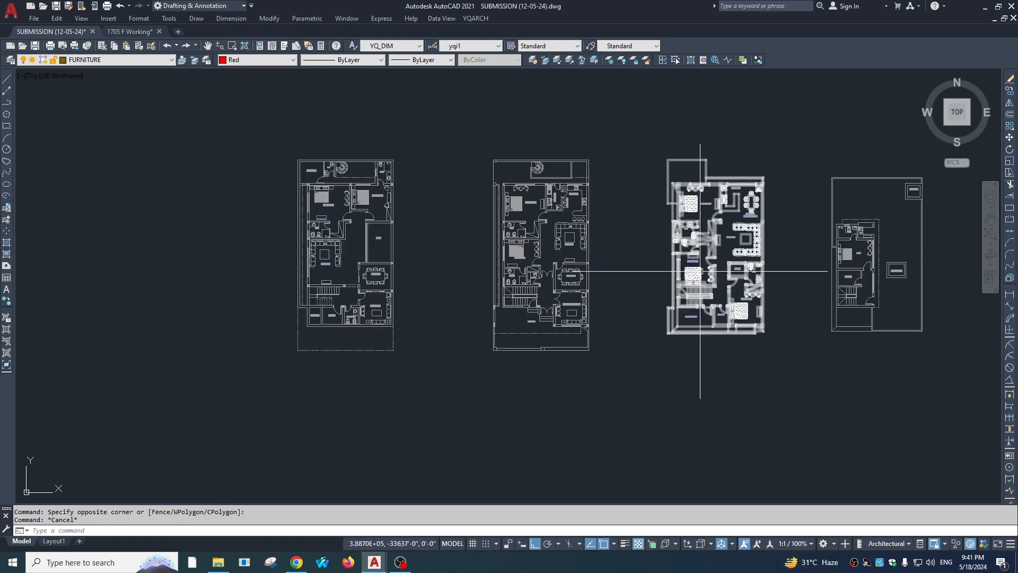
pyautogui.press('Escape')
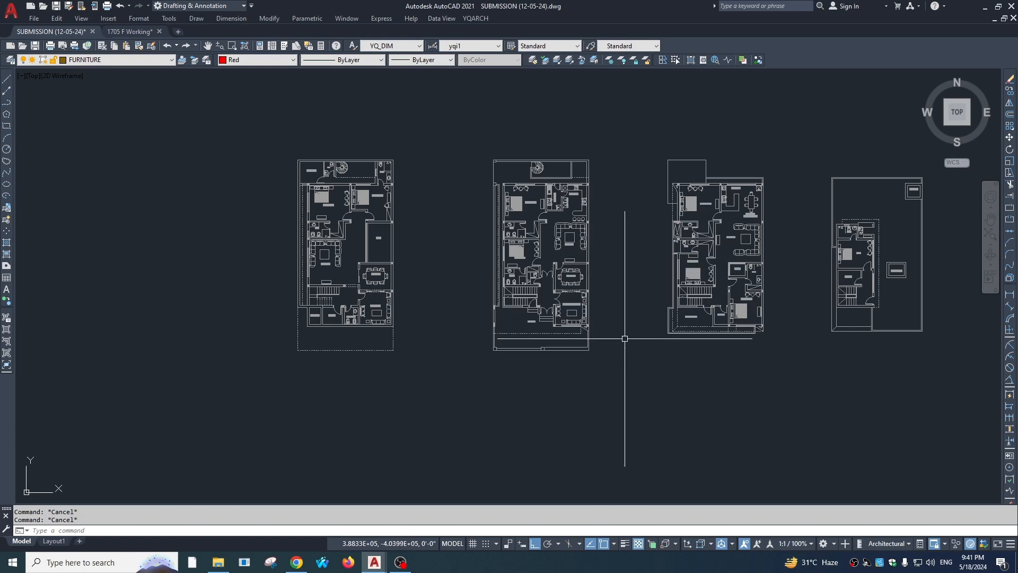
pyautogui.moveTo(316, 227); pyautogui.dragTo(396, 279, button='middle')
pyautogui.scroll(6, 396, 279)
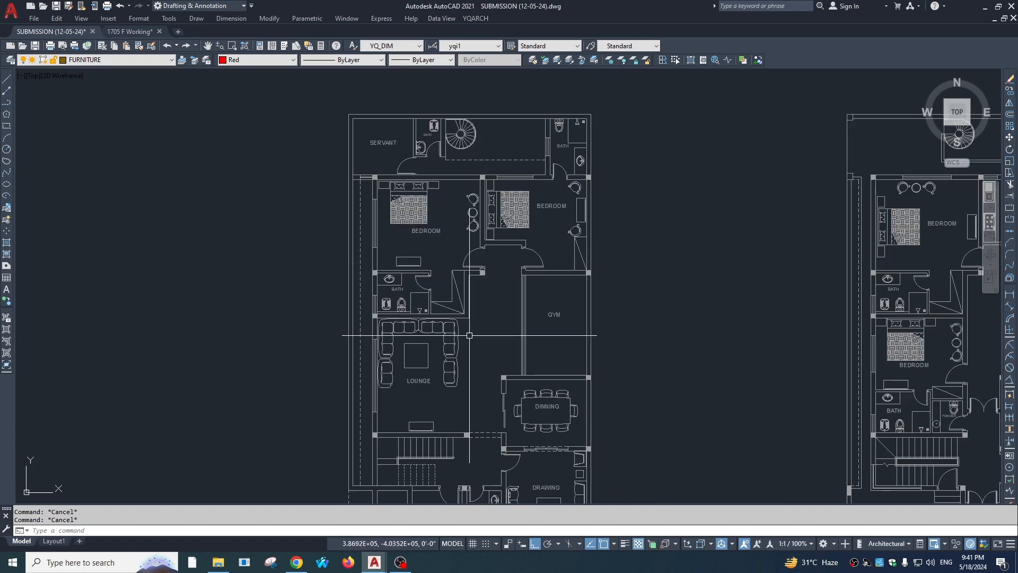
pyautogui.scroll(2, 489, 274)
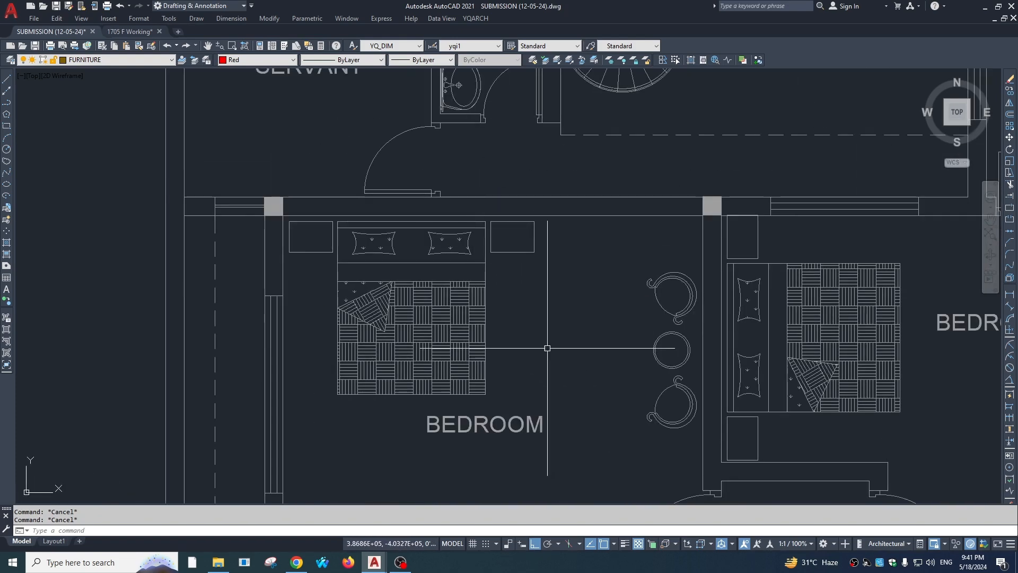
pyautogui.scroll(-6, 479, 293)
pyautogui.scroll(4, 478, 292)
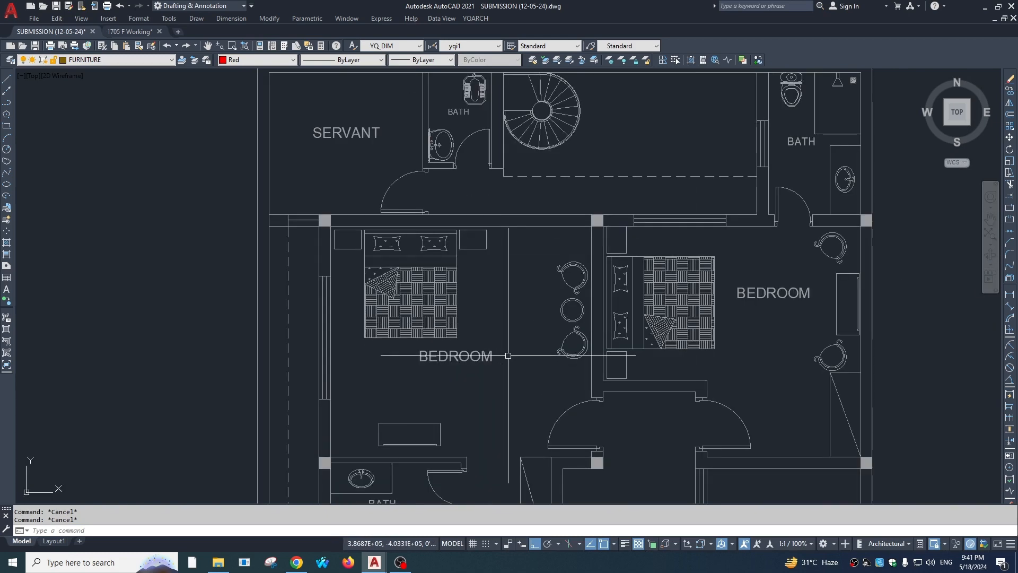
pyautogui.moveTo(473, 291); pyautogui.dragTo(437, 266, button='middle')
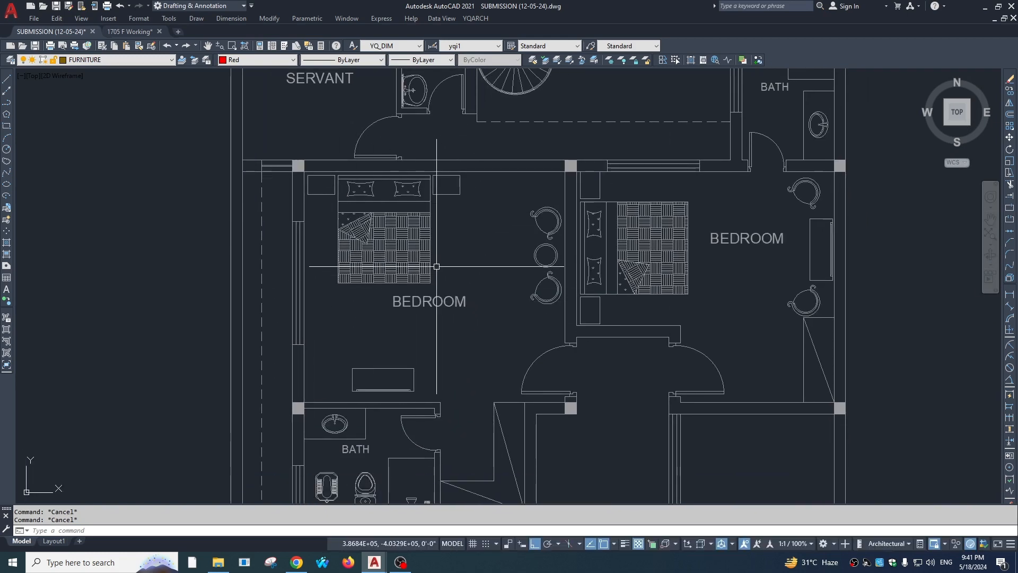
pyautogui.scroll(2, 408, 213)
pyautogui.moveTo(409, 213)
pyautogui.mouseDown(button='middle')
pyautogui.moveTo(447, 291)
pyautogui.moveTo(436, 296)
pyautogui.moveTo(446, 292)
pyautogui.mouseUp(button='middle')
pyautogui.scroll(-4, 466, 316)
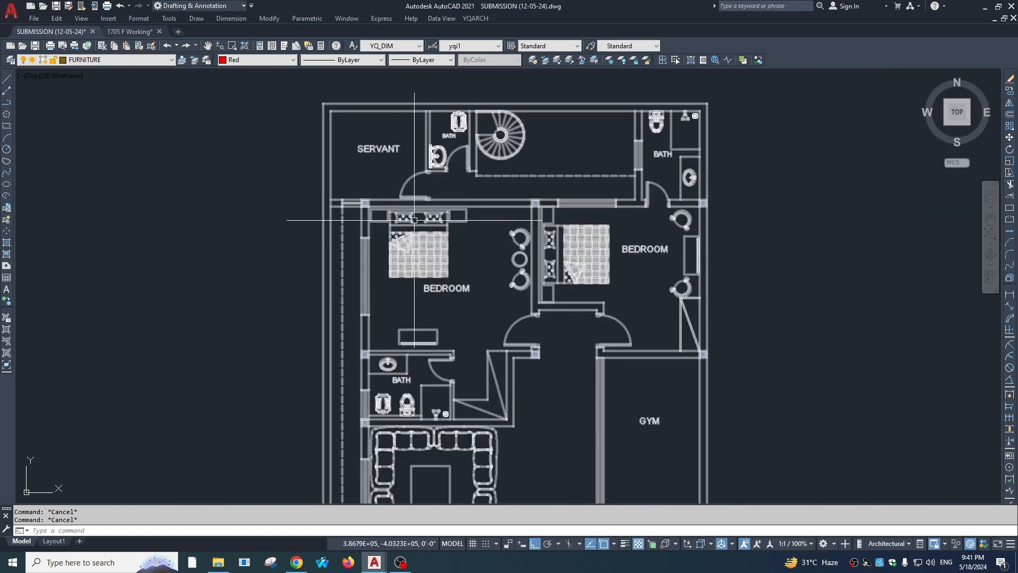
pyautogui.scroll(6, 549, 271)
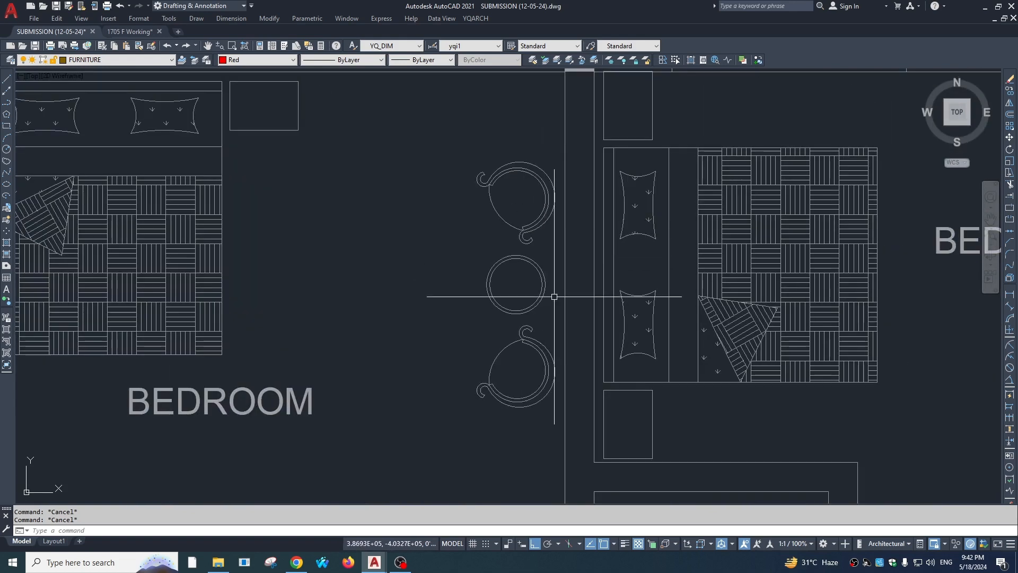
pyautogui.scroll(-1, 549, 268)
pyautogui.moveTo(549, 267); pyautogui.dragTo(542, 256, button='middle')
pyautogui.scroll(-2, 538, 268)
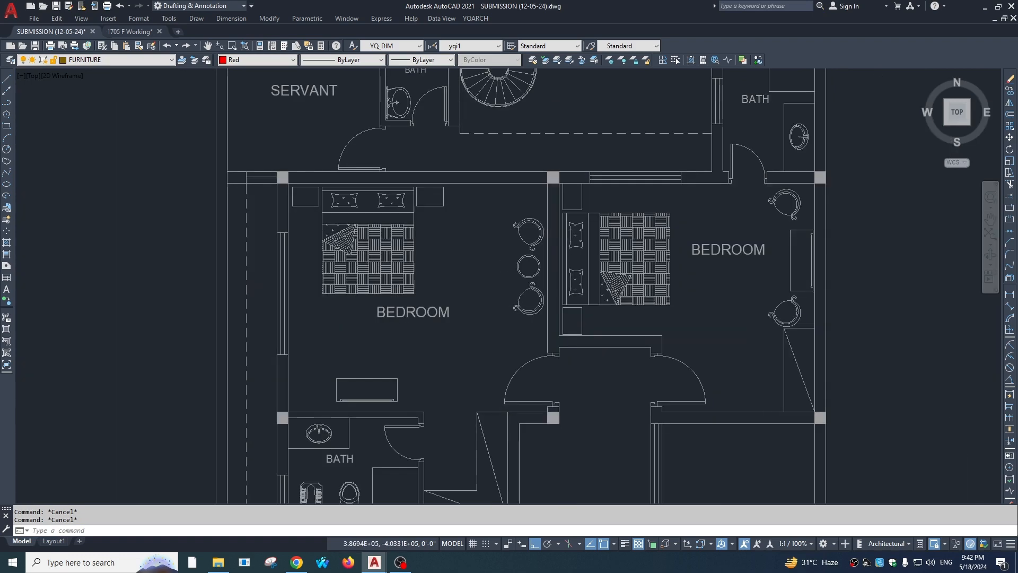
pyautogui.scroll(2, 556, 270)
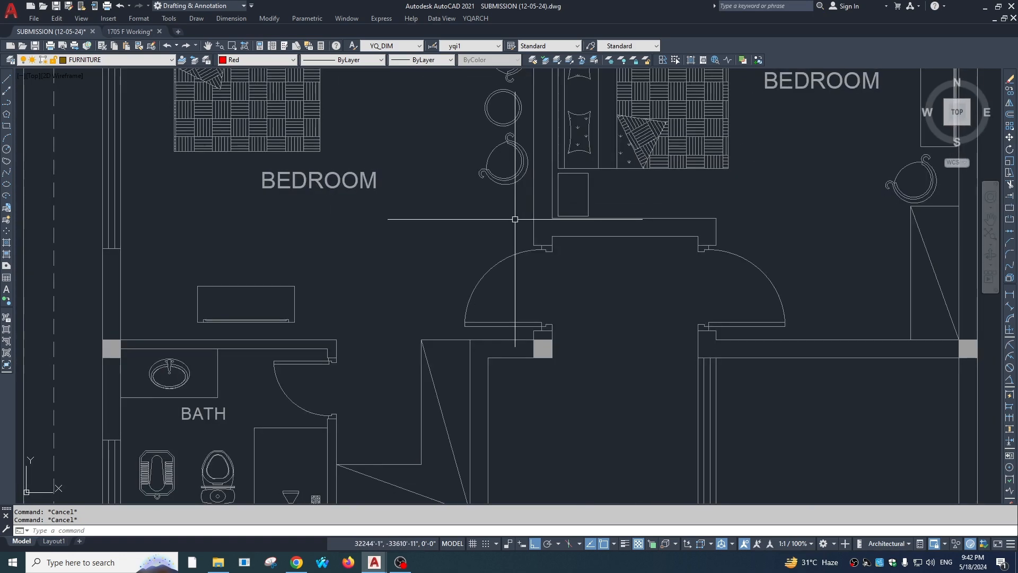
# Move the electrical notes, legend table and detail beside the grey gym-level floor plan, with ortho turned off.
pyautogui.scroll(-5, 480, 312)
pyautogui.scroll(-6, 575, 260)
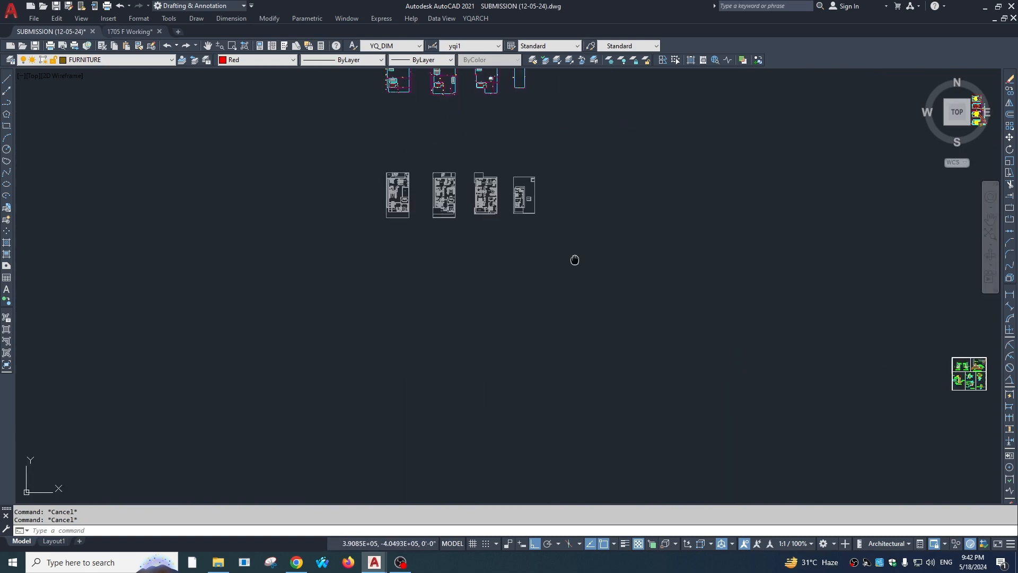
pyautogui.scroll(3, 672, 286)
pyautogui.scroll(3, 605, 174)
pyautogui.click(590, 127)
pyautogui.click(346, 377)
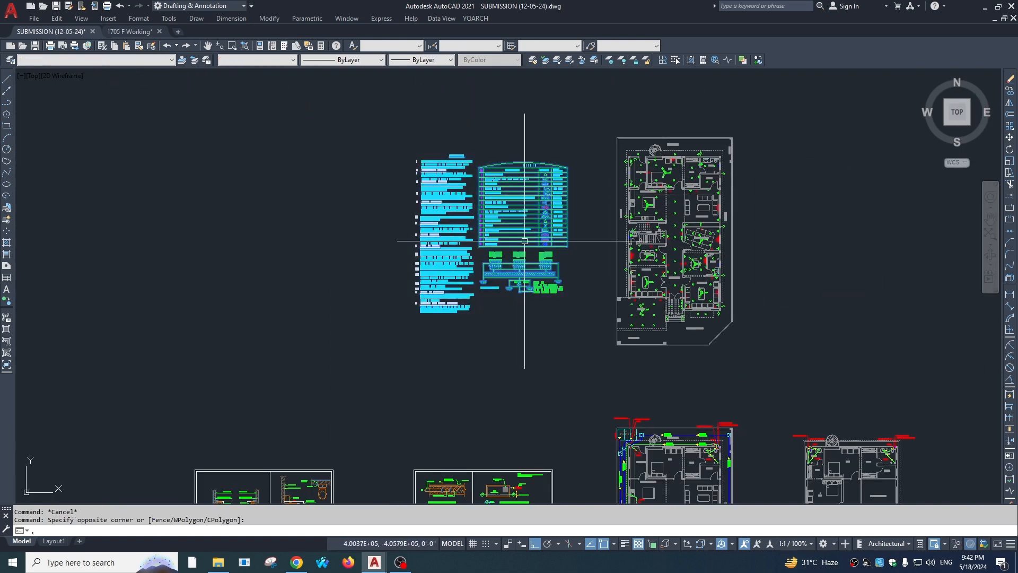
pyautogui.write('m')
pyautogui.press('space')
pyautogui.click(487, 228)
pyautogui.scroll(-4, 331, 253)
pyautogui.moveTo(351, 254); pyautogui.dragTo(542, 255, button='middle')
pyautogui.scroll(-2, 468, 255)
pyautogui.press('F8')
pyautogui.moveTo(59, 220); pyautogui.dragTo(671, 289, button='middle')
pyautogui.scroll(4, 490, 237)
pyautogui.click(501, 187)
pyautogui.press('Escape')
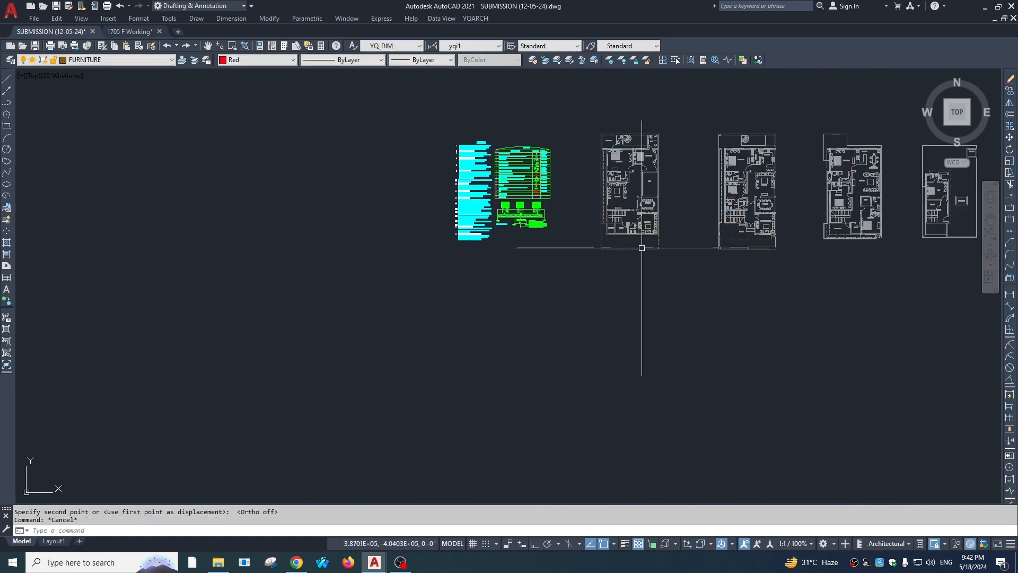
# Move the sample electrical layout plan with the cut corner to the empty area beneath the grey floor plans.
pyautogui.scroll(-4, 366, 261)
pyautogui.scroll(5, 735, 245)
pyautogui.click(691, 243)
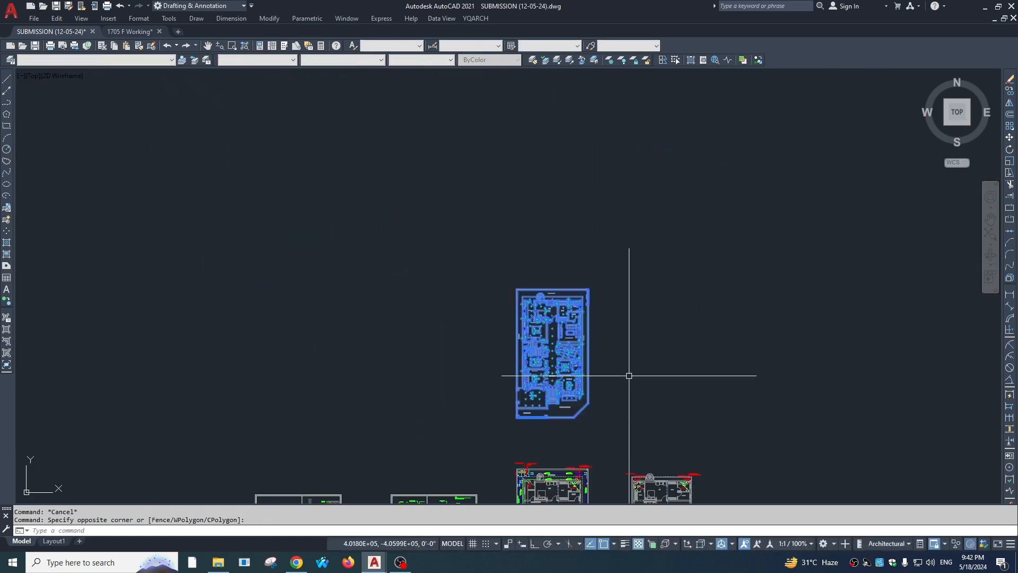
pyautogui.press('space')
pyautogui.click(548, 356)
pyautogui.scroll(-7, 527, 334)
pyautogui.scroll(4, 329, 313)
pyautogui.moveTo(342, 345); pyautogui.dragTo(555, 387, button='middle')
pyautogui.scroll(5, 557, 387)
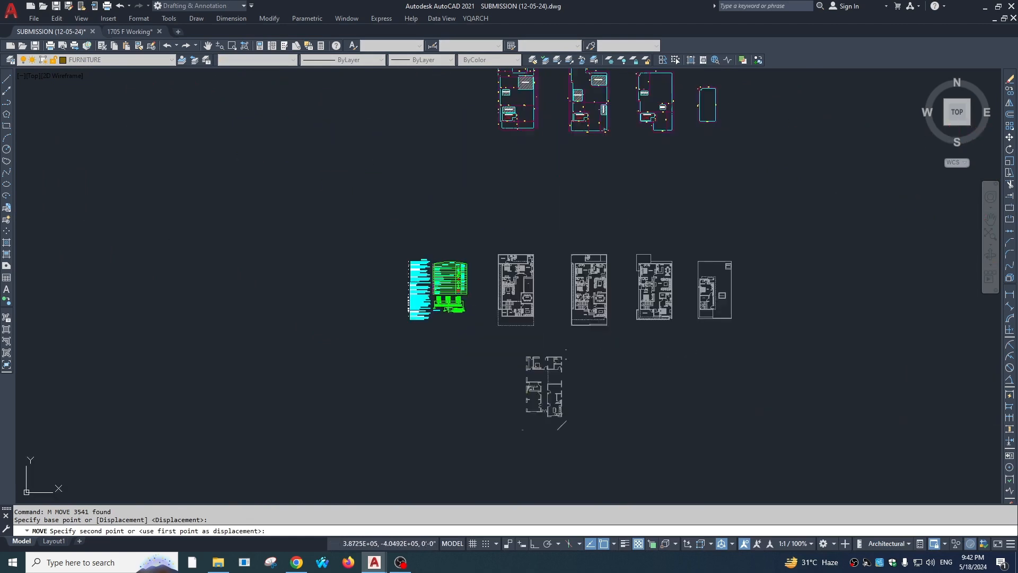
pyautogui.press('Escape')
# Examine the electrical symbols around the sample plan's BED room and the legend's symbols with their mounting heights.
pyautogui.scroll(9, 387, 291)
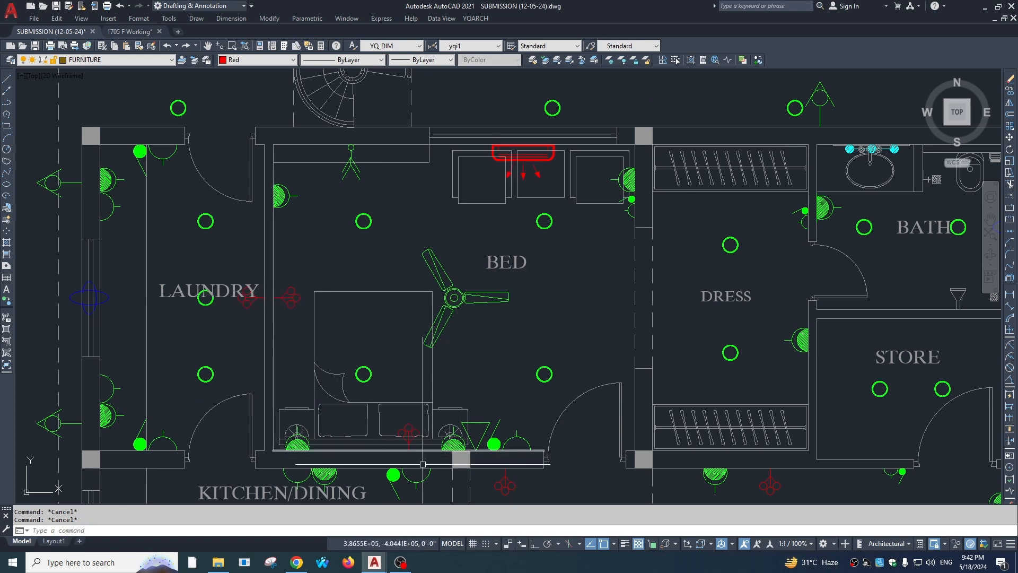
pyautogui.moveTo(361, 430); pyautogui.dragTo(381, 388, button='middle')
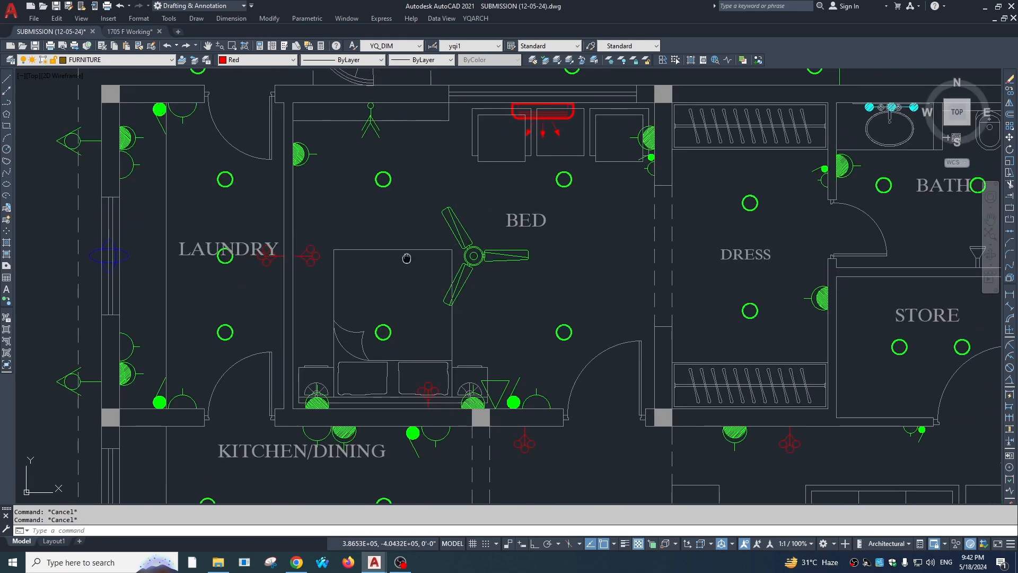
pyautogui.moveTo(407, 258); pyautogui.dragTo(555, 260, button='middle')
pyautogui.scroll(-6, 401, 312)
pyautogui.moveTo(427, 293); pyautogui.dragTo(654, 257, button='middle')
pyautogui.scroll(-4, 655, 258)
pyautogui.moveTo(620, 95); pyautogui.dragTo(466, 260, button='middle')
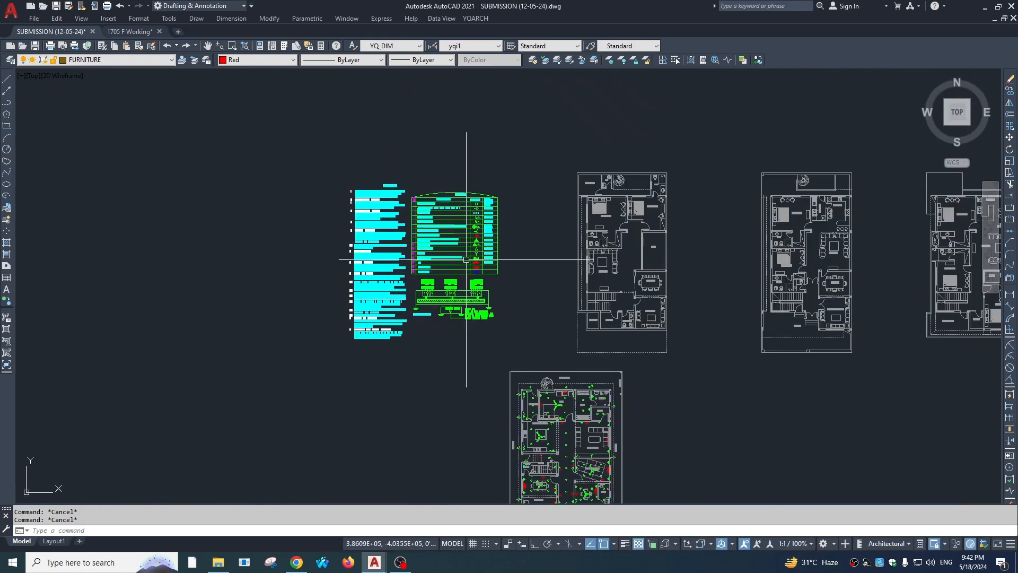
pyautogui.scroll(5, 466, 260)
pyautogui.scroll(-3, 466, 259)
pyautogui.scroll(4, 425, 261)
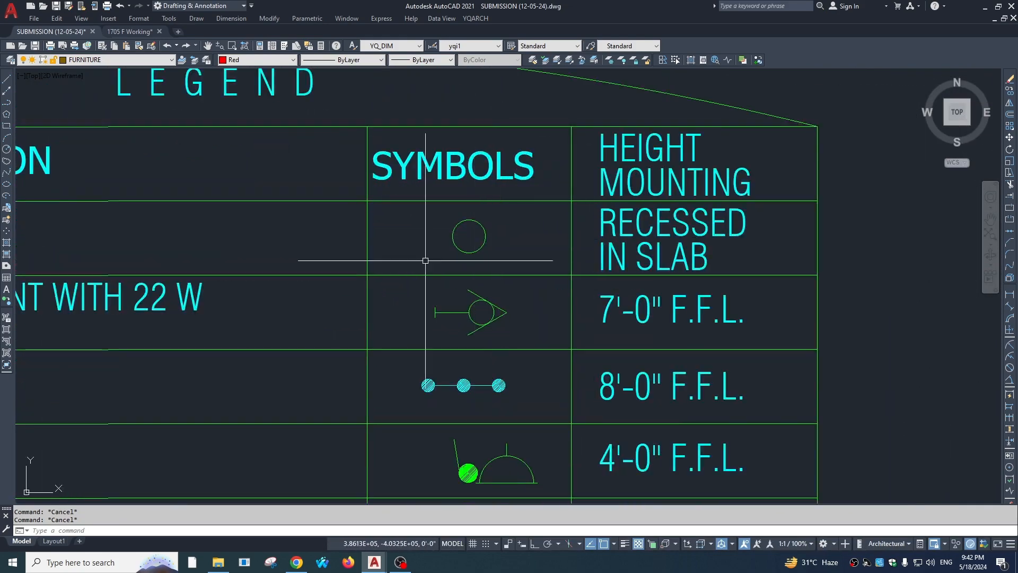
# Examine the legend's ceiling light, bulk-head light, mirror light and one-way and two-way switch entries with their symbols and mounting heights.
pyautogui.scroll(-4, 600, 263)
pyautogui.scroll(4, 188, 266)
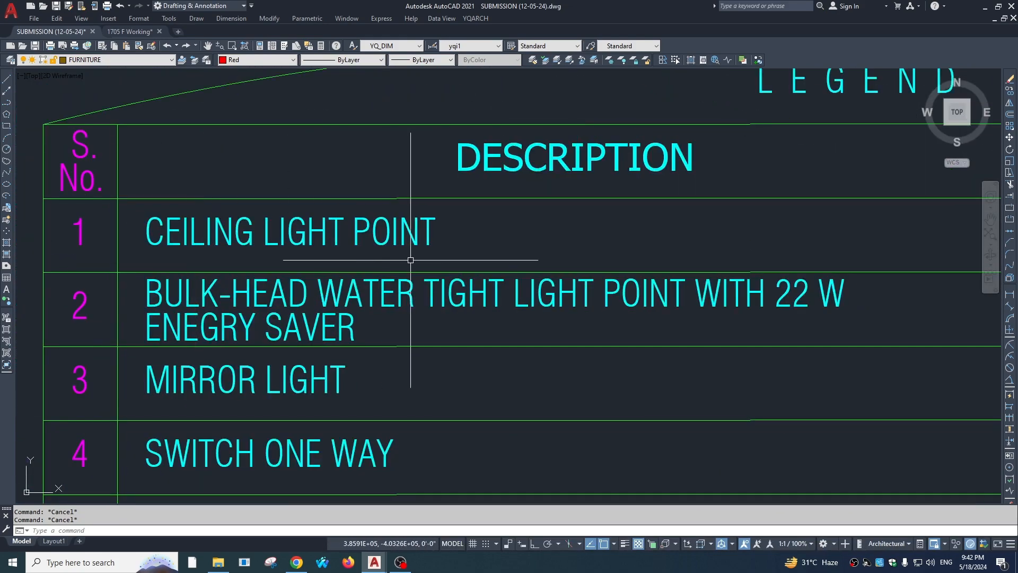
pyautogui.scroll(-4, 415, 261)
pyautogui.moveTo(402, 262); pyautogui.dragTo(318, 253, button='middle')
pyautogui.scroll(2, 638, 275)
pyautogui.scroll(-1, 535, 266)
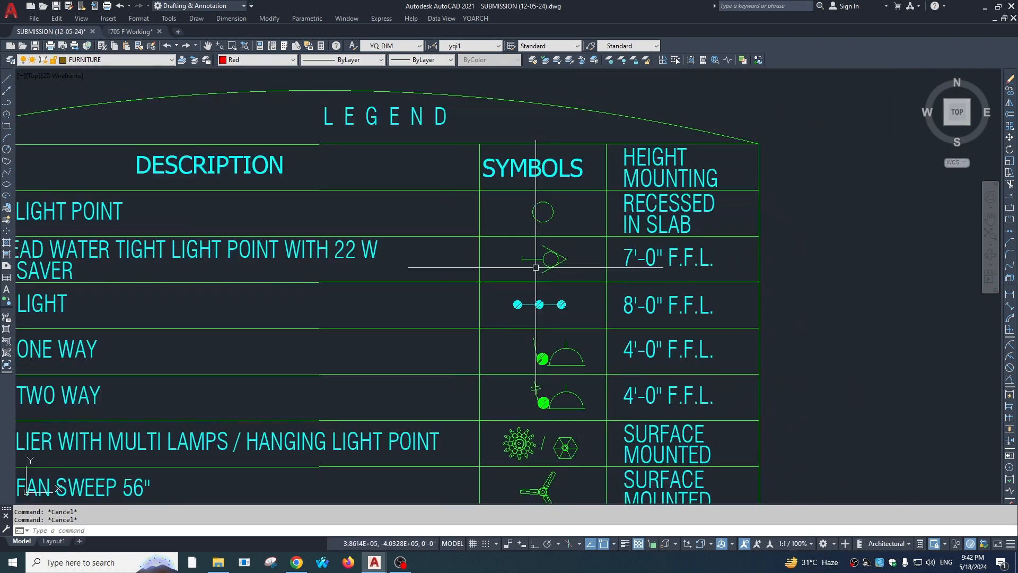
pyautogui.moveTo(536, 266); pyautogui.dragTo(656, 266, button='middle')
pyautogui.scroll(-1, 290, 280)
pyautogui.scroll(3, 221, 245)
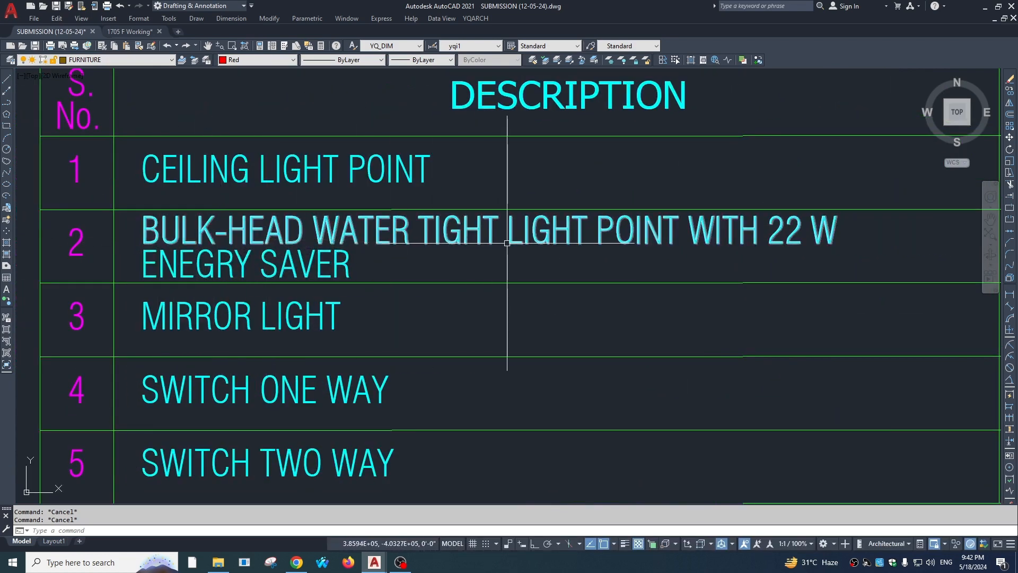
pyautogui.moveTo(471, 261); pyautogui.dragTo(384, 267, button='middle')
pyautogui.scroll(-2, 403, 265)
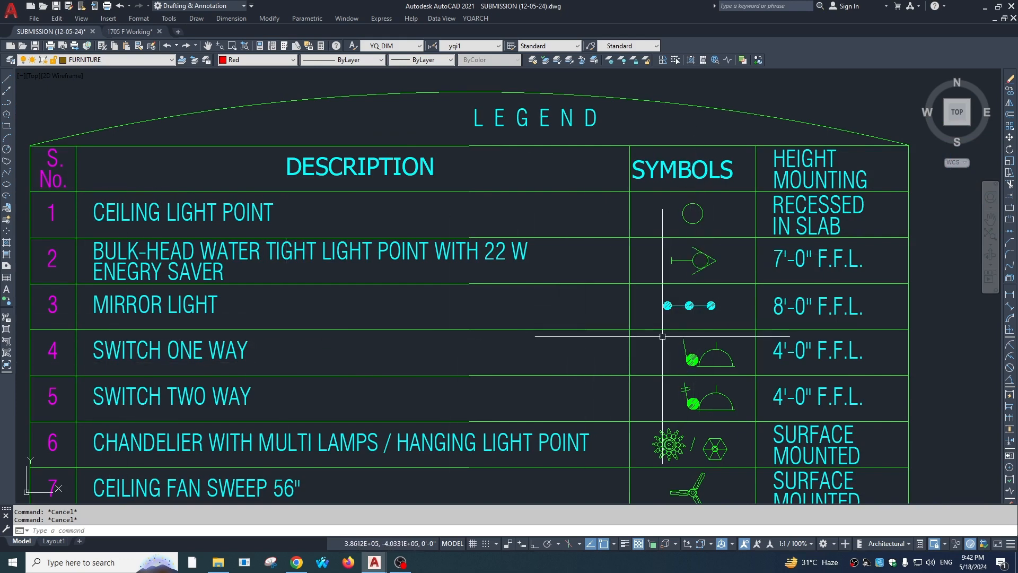
pyautogui.moveTo(586, 336); pyautogui.dragTo(557, 318, button='middle')
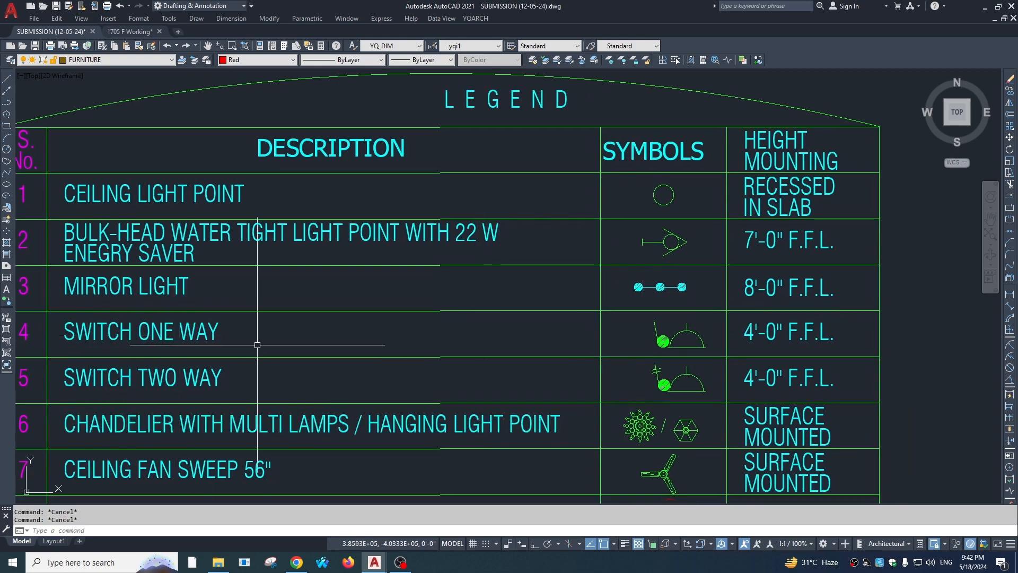
pyautogui.moveTo(687, 351); pyautogui.dragTo(586, 325, button='middle')
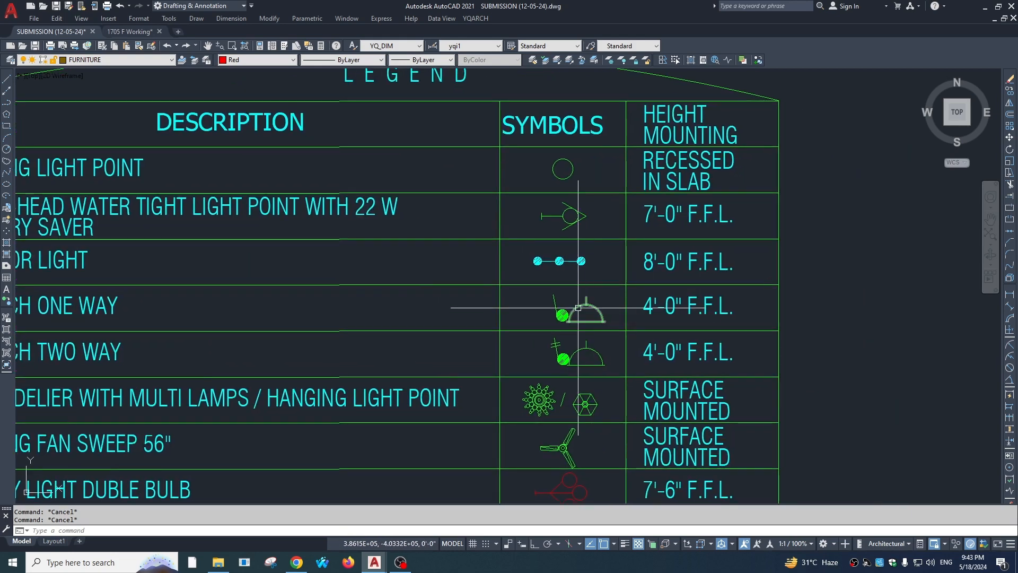
pyautogui.moveTo(578, 307)
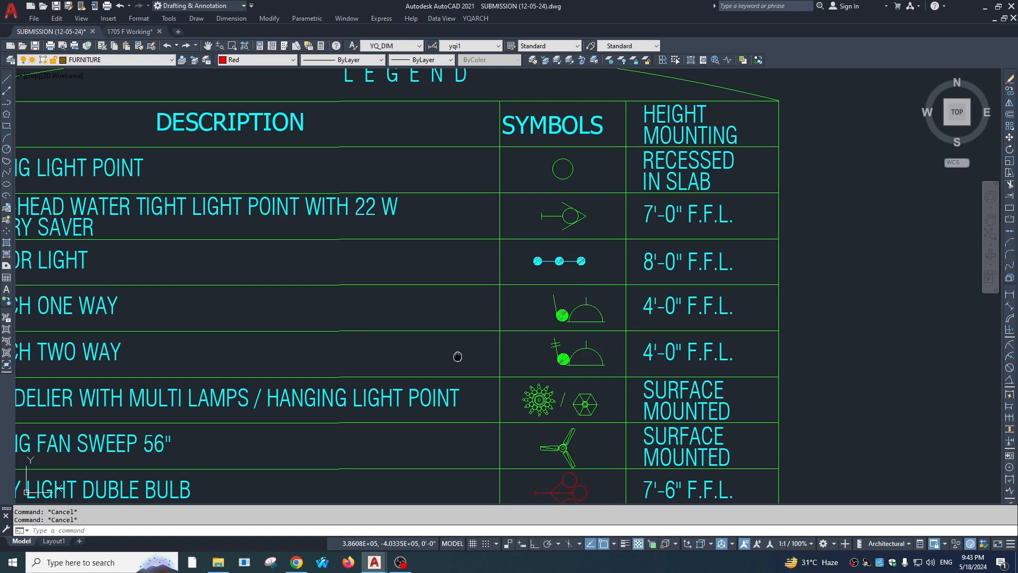
pyautogui.moveTo(454, 352); pyautogui.dragTo(550, 288, button='middle')
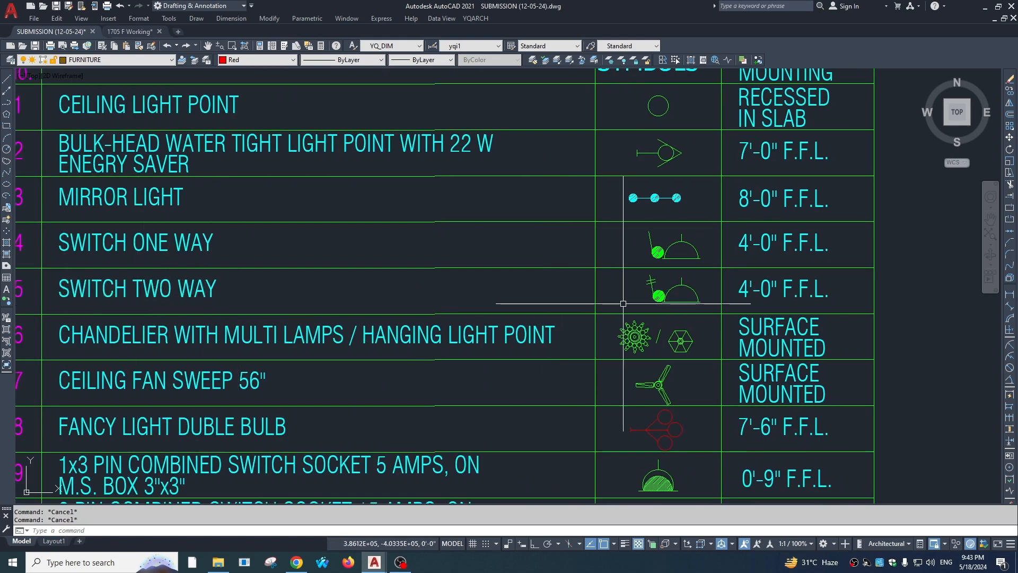
pyautogui.moveTo(640, 323); pyautogui.dragTo(512, 301, button='middle')
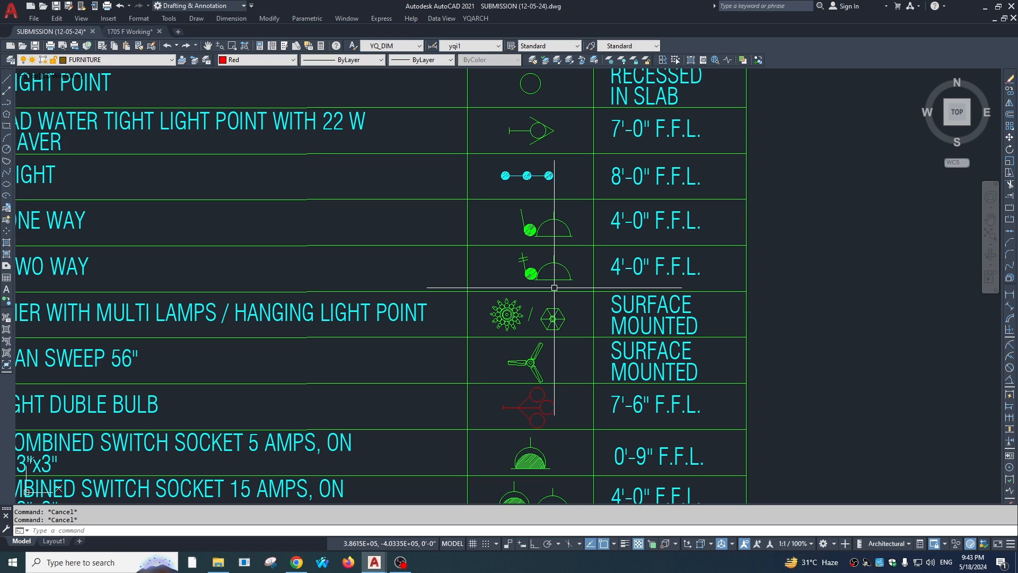
# Review the remaining legend entries from chandelier and ceiling fan through sockets, telephone and TV points, distribution board, A.C. and exhaust fan.
pyautogui.scroll(-2, 731, 186)
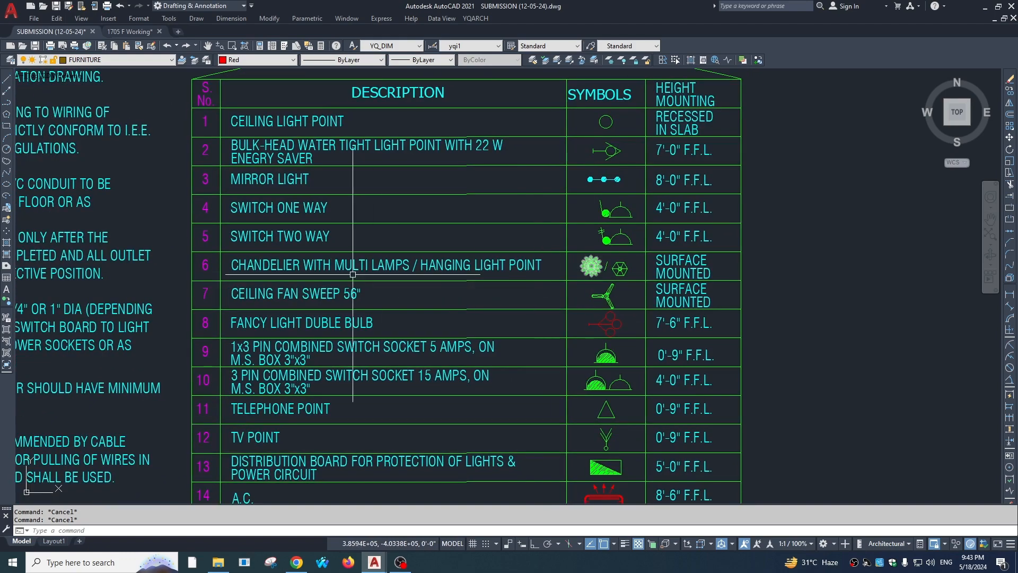
pyautogui.scroll(2, 353, 274)
pyautogui.scroll(-4, 371, 266)
pyautogui.scroll(5, 455, 244)
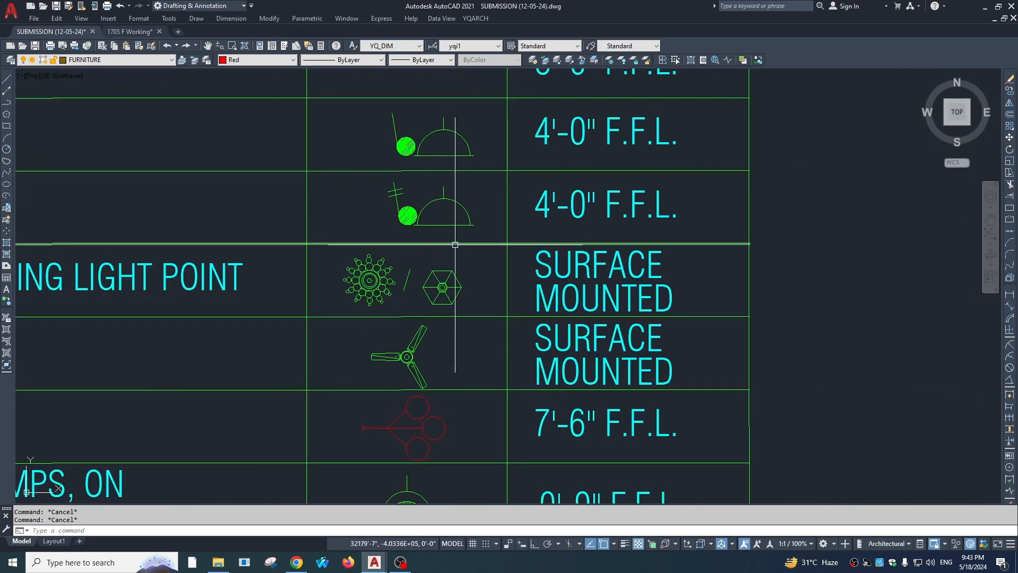
pyautogui.scroll(-3, 375, 282)
pyautogui.moveTo(178, 332); pyautogui.dragTo(385, 253, button='middle')
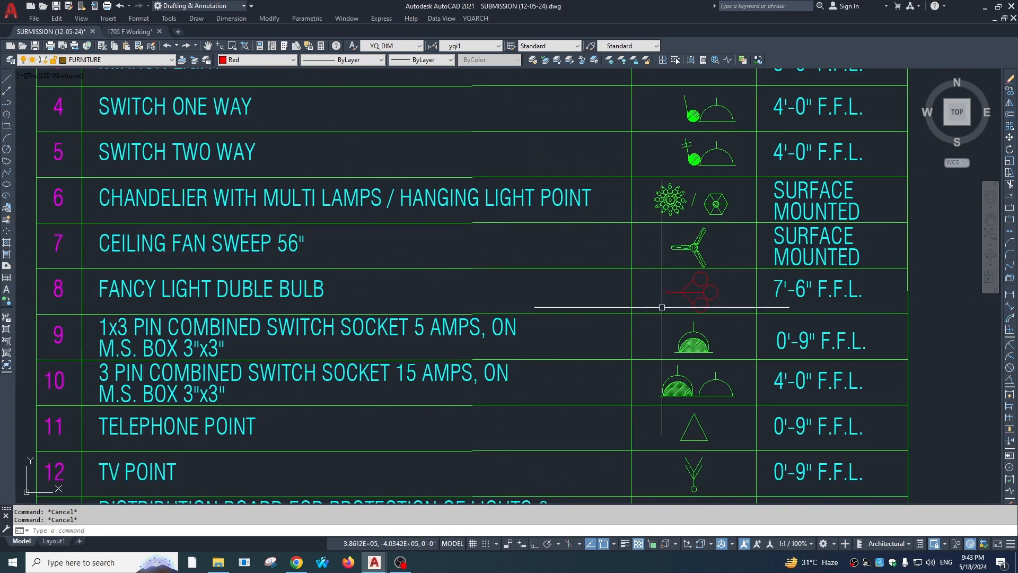
pyautogui.moveTo(728, 295); pyautogui.dragTo(721, 269, button='middle')
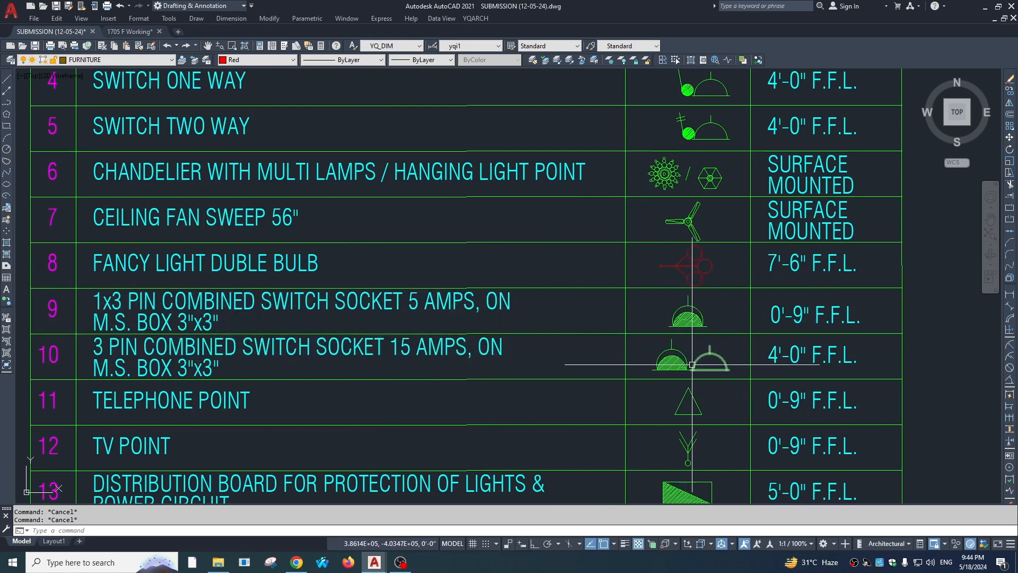
pyautogui.scroll(2, 645, 360)
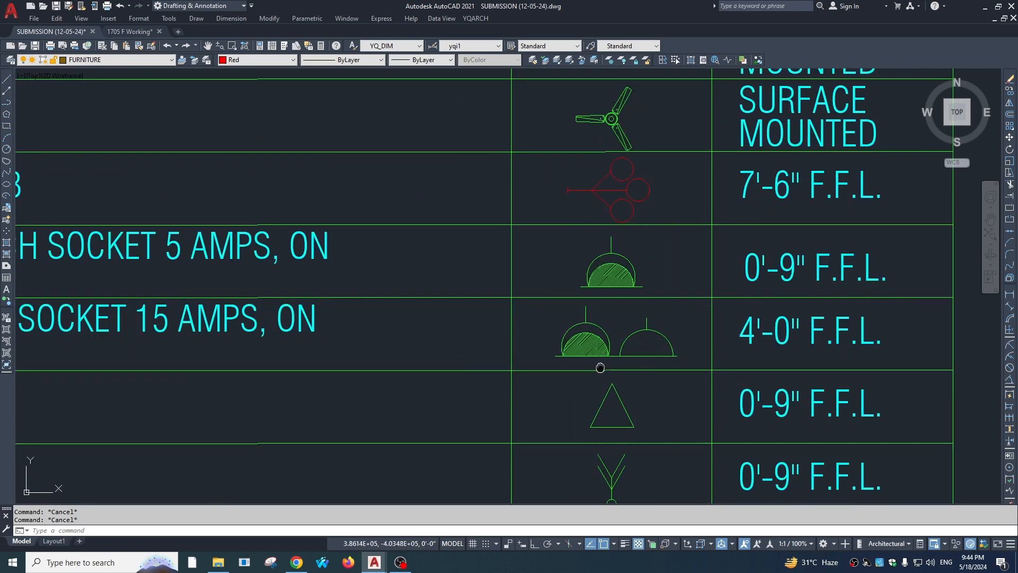
pyautogui.scroll(-2, 605, 339)
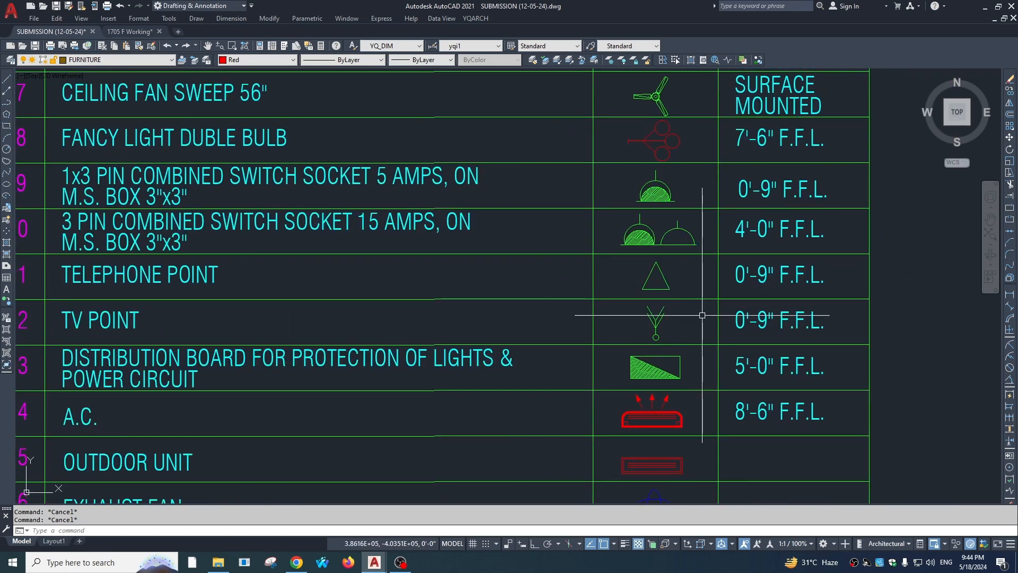
pyautogui.moveTo(702, 316); pyautogui.dragTo(721, 268, button='middle')
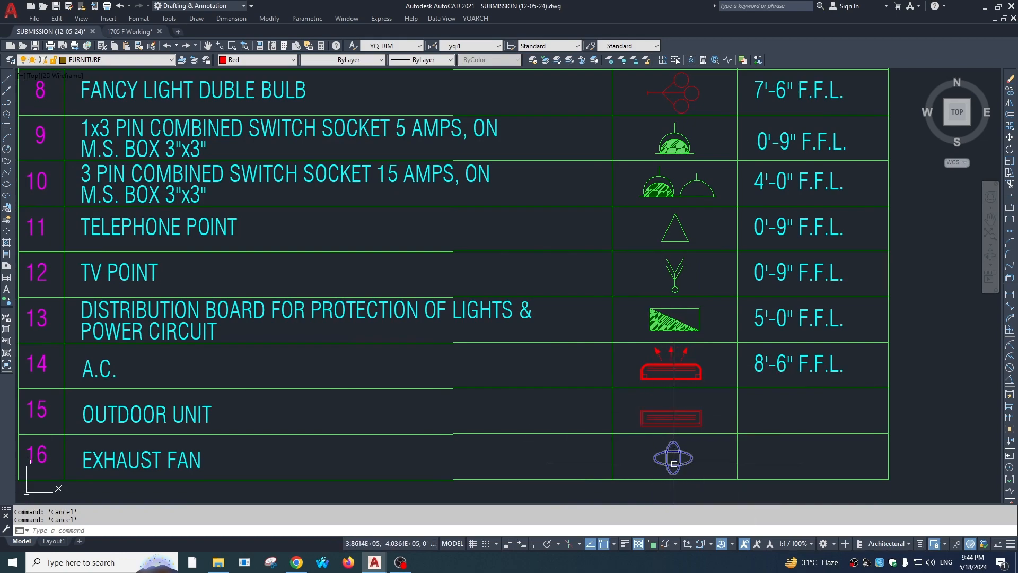
# Draw a diagonal line across the gym-level bedroom above the lounge, between the inner corners of its opposite columns.
pyautogui.scroll(-8, 625, 352)
pyautogui.moveTo(636, 361)
pyautogui.mouseDown(button='middle')
pyautogui.moveTo(492, 329)
pyautogui.moveTo(329, 325)
pyautogui.mouseUp(button='middle')
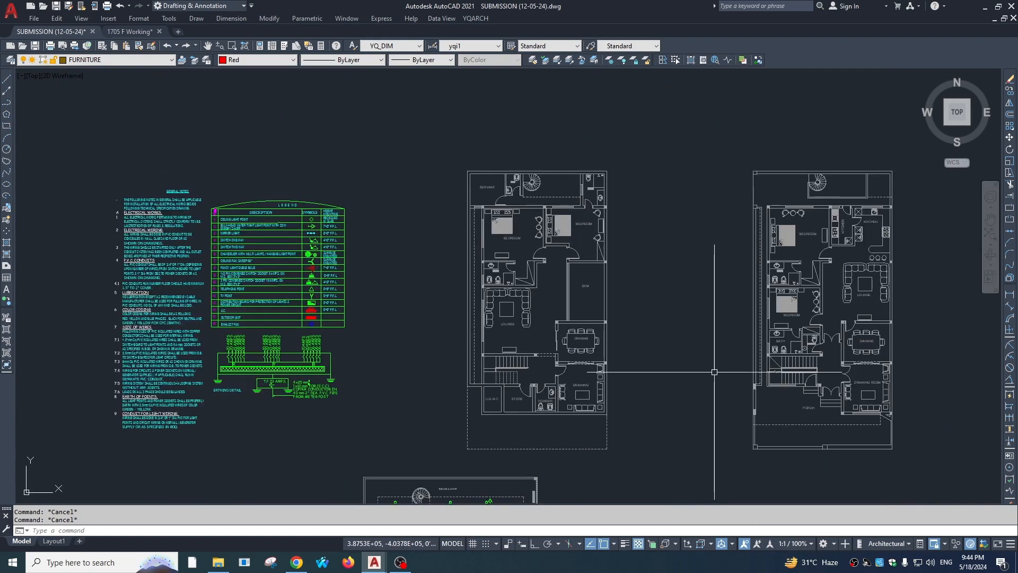
pyautogui.scroll(3, 552, 118)
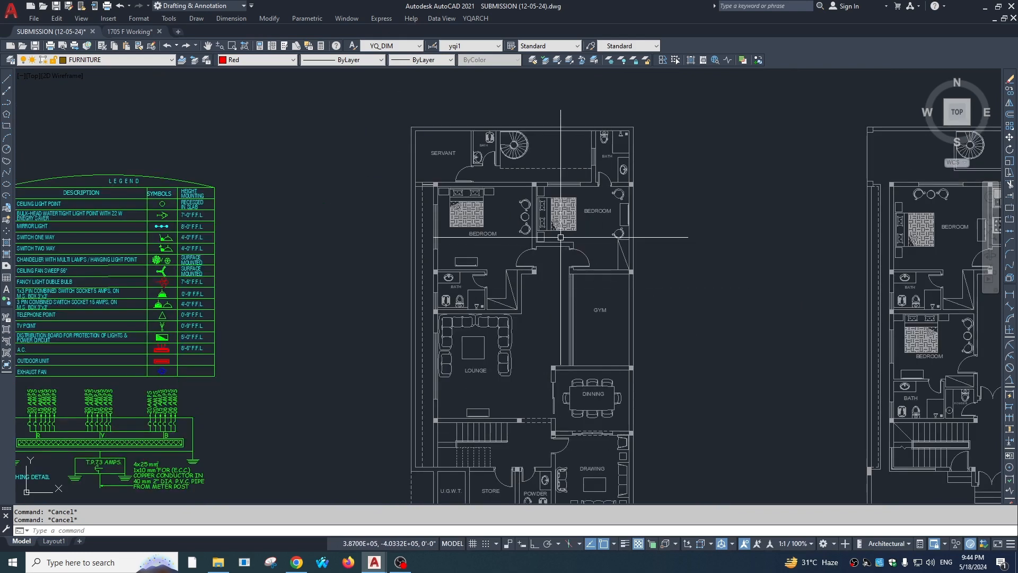
pyautogui.write('l')
pyautogui.press('Return')
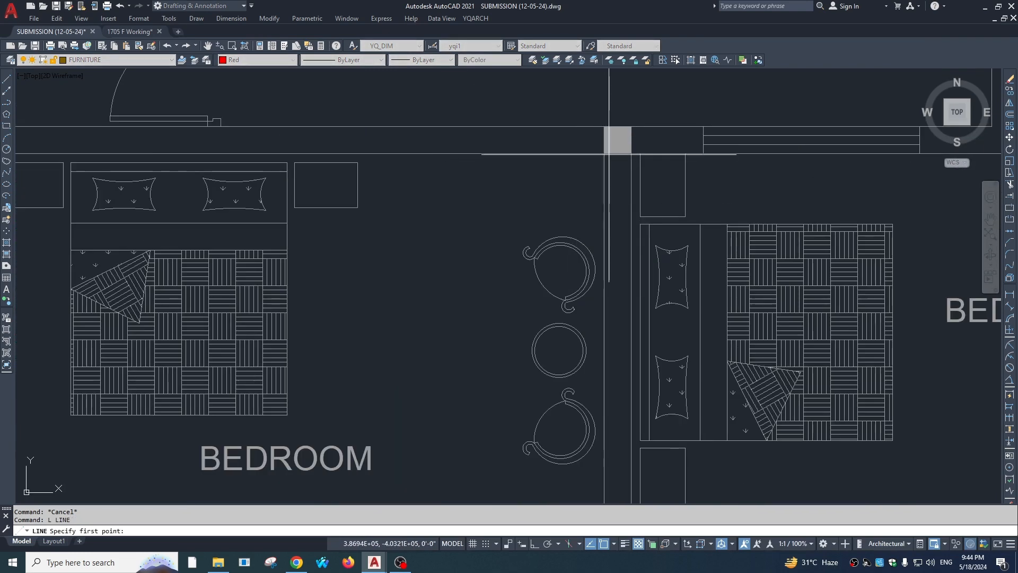
pyautogui.click(609, 153)
pyautogui.scroll(1, 609, 153)
pyautogui.scroll(-4, 345, 345)
pyautogui.scroll(1, 354, 367)
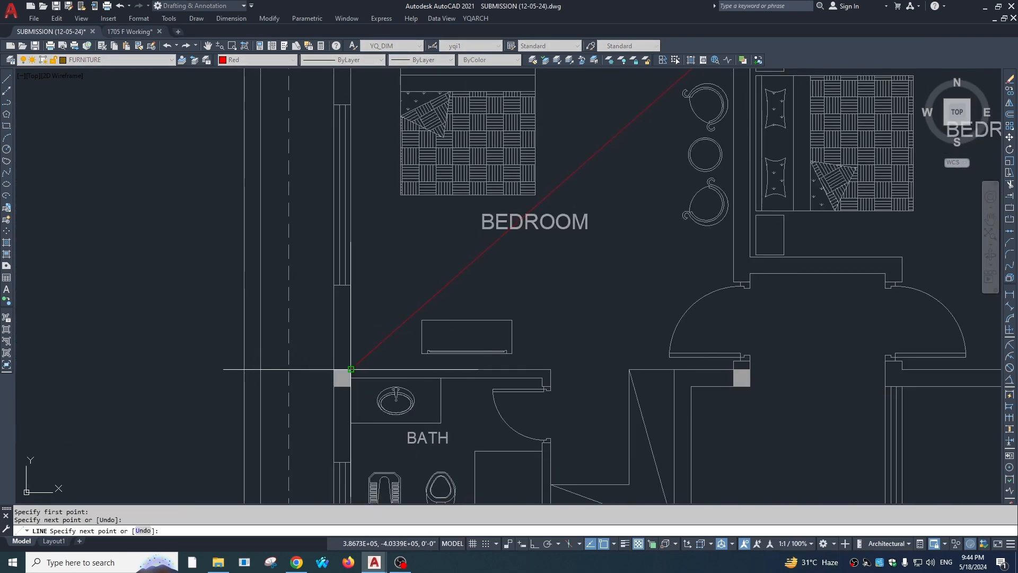
pyautogui.press('Escape')
# Mirror the bedroom diagonal about a vertical axis through its midpoint with ortho on, keeping the source line.
pyautogui.click(600, 166)
pyautogui.click(591, 141)
pyautogui.write('mi')
pyautogui.press('space')
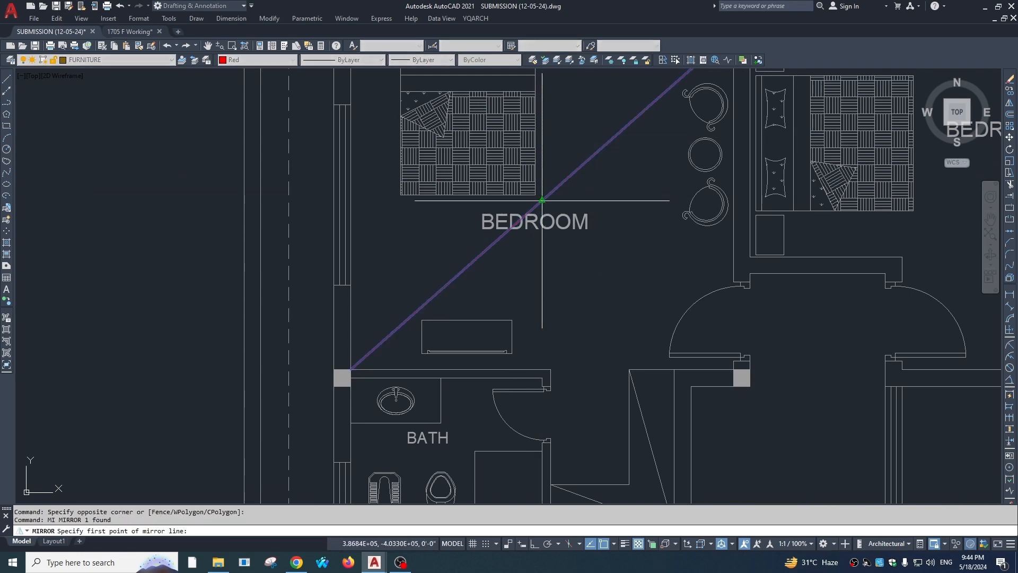
pyautogui.click(542, 200)
pyautogui.click(556, 354)
pyautogui.press('space')
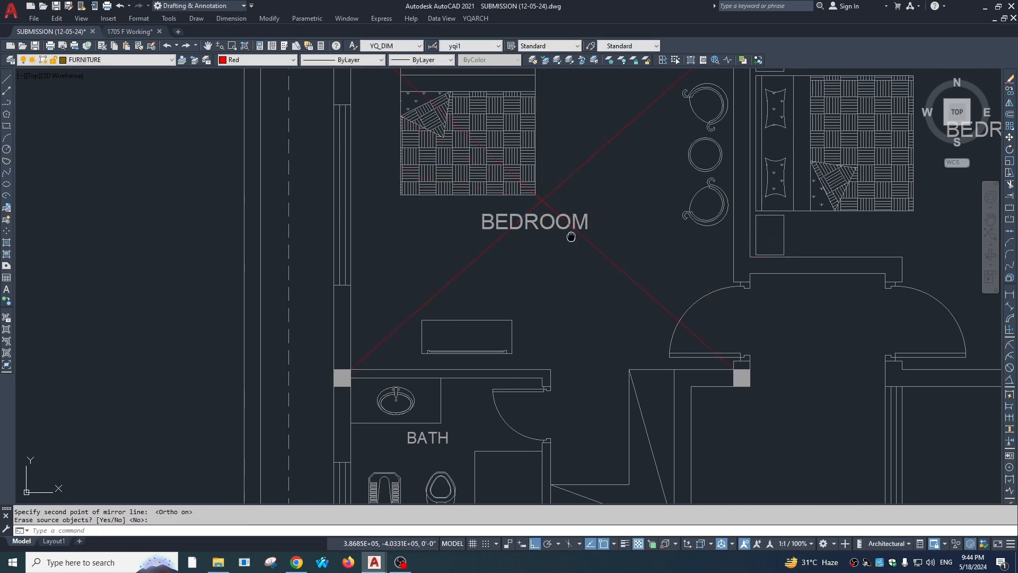
# Fillet the two bedroom diagonals so they join in a V at the room's centre.
pyautogui.moveTo(570, 237); pyautogui.dragTo(559, 312, button='middle')
pyautogui.press('Escape')
pyautogui.write('f')
pyautogui.press('space')
pyautogui.click(507, 255)
pyautogui.press('Escape')
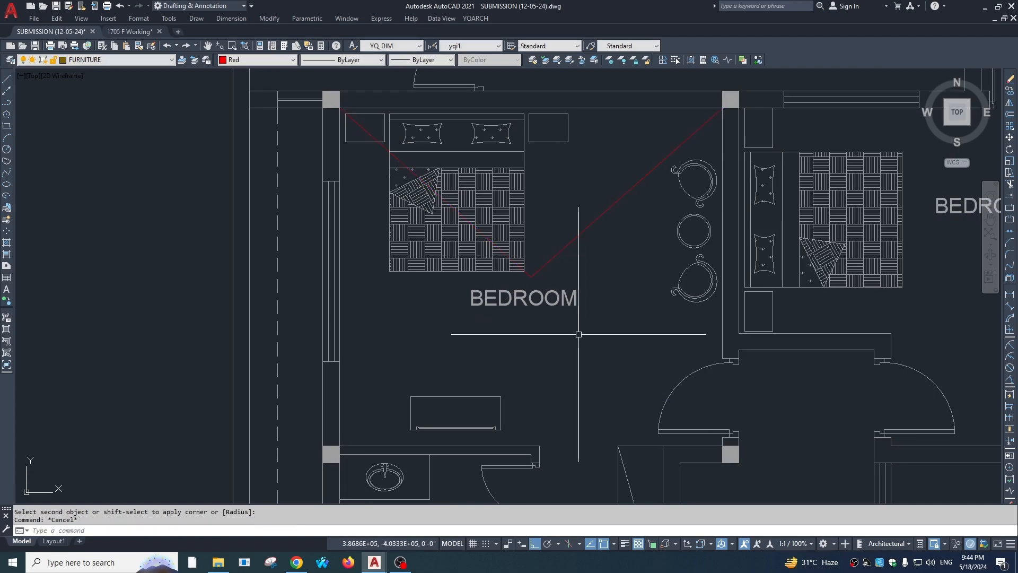
# Measure the ceiling fan in the sample plan's BED room from hub centre to blade tip with a linear dimension.
pyautogui.scroll(-10, 577, 333)
pyautogui.press('Escape')
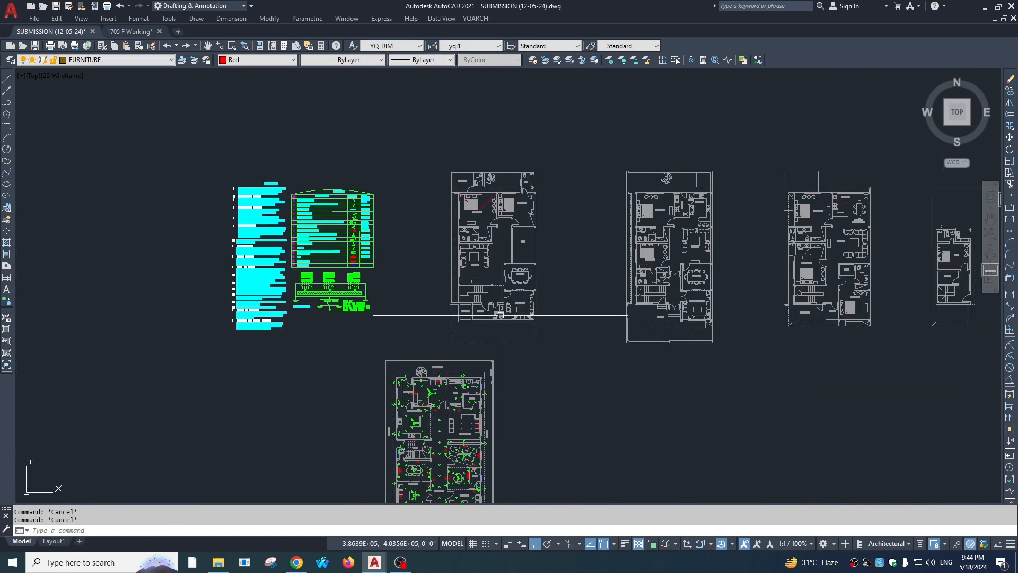
pyautogui.scroll(10, 453, 273)
pyautogui.click(417, 374)
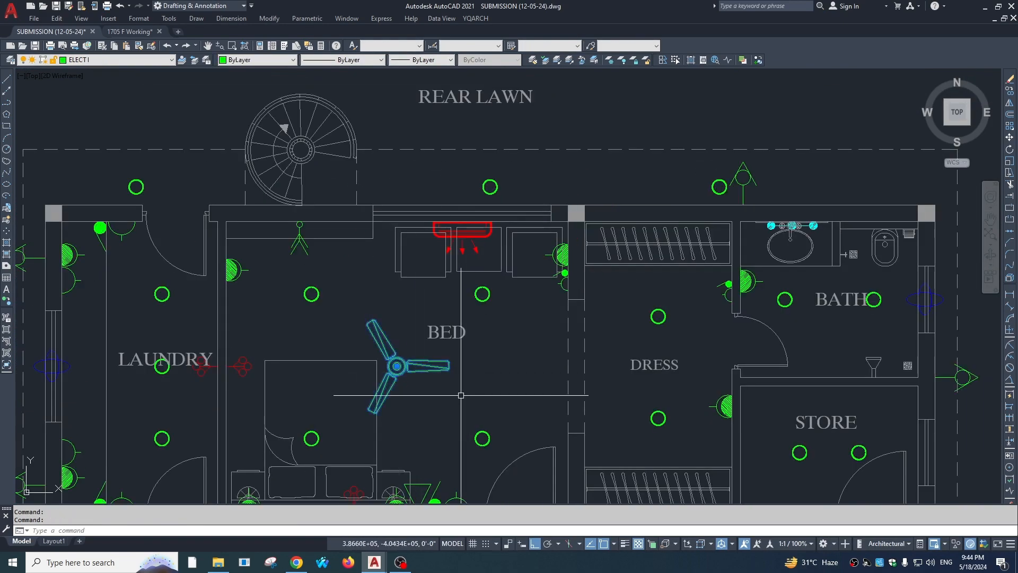
pyautogui.scroll(5, 461, 395)
pyautogui.press('Escape')
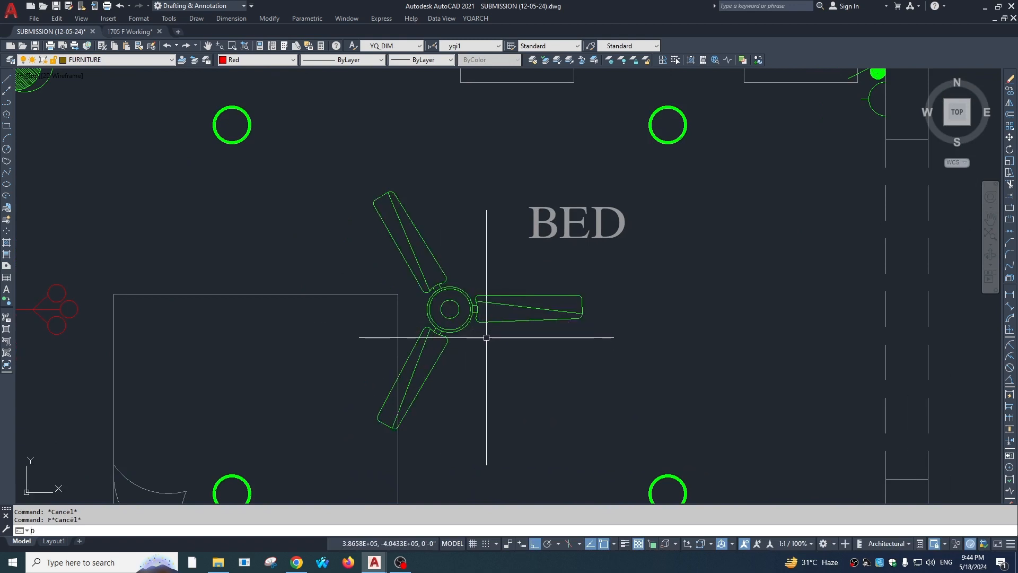
pyautogui.write('DLI')
pyautogui.press('Return')
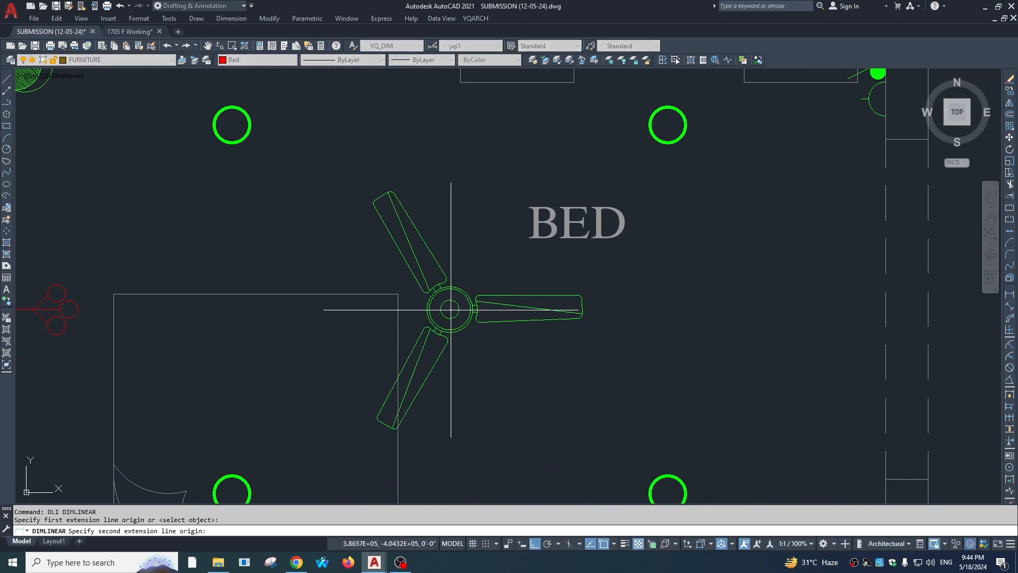
pyautogui.click(582, 307)
pyautogui.scroll(3, 505, 289)
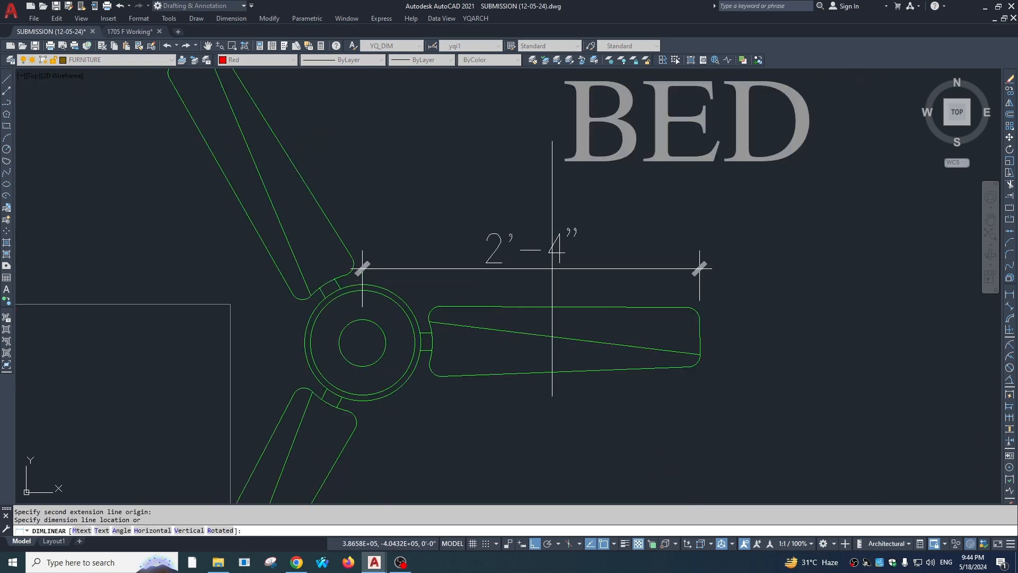
pyautogui.scroll(-5, 524, 270)
pyautogui.press('Escape')
# Copy the ceiling fan from the sample plan's BED room by its centre to the meeting point of the bedroom diagonals.
pyautogui.click(503, 342)
pyautogui.write('co')
pyautogui.press('Return')
pyautogui.scroll(4, 505, 341)
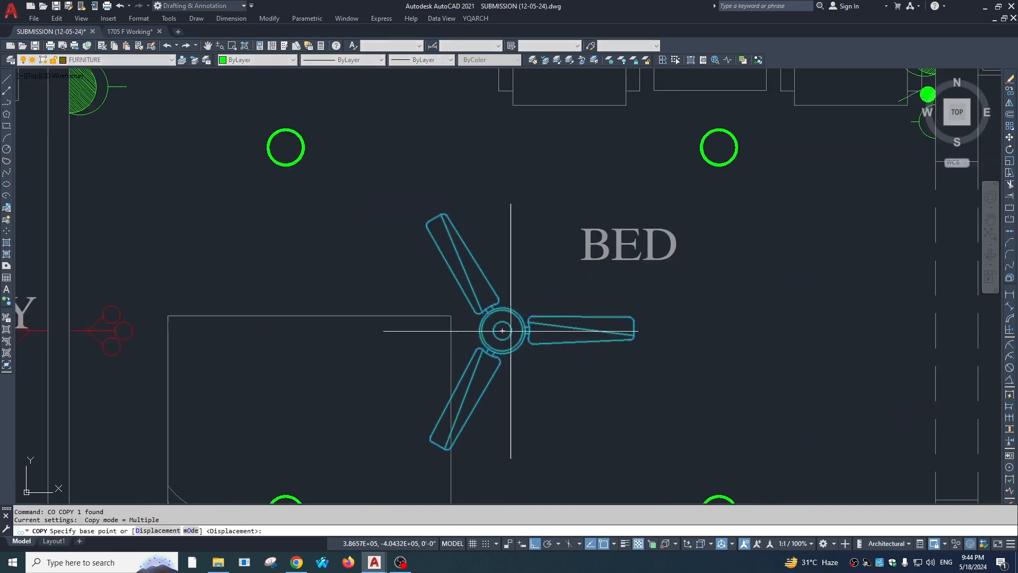
pyautogui.click(496, 329)
pyautogui.scroll(-10, 495, 325)
pyautogui.scroll(-3, 503, 319)
pyautogui.scroll(10, 477, 297)
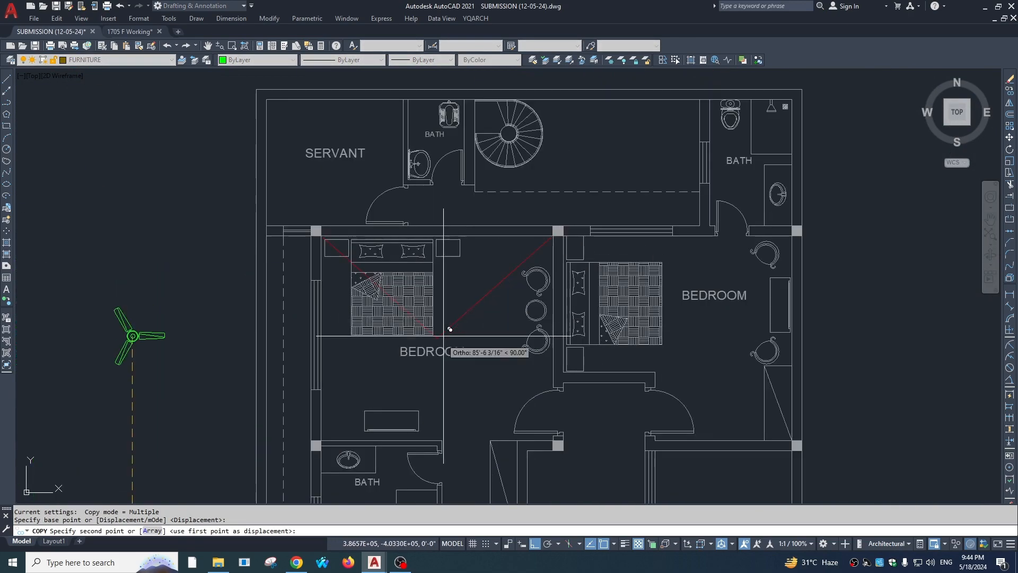
pyautogui.click(437, 338)
pyautogui.press('Escape')
# Copy a ceiling light circle from the sample plan's BED room onto the bedroom diagonal beside the chairs.
pyautogui.scroll(-6, 511, 348)
pyautogui.moveTo(512, 348); pyautogui.dragTo(510, 70, button='middle')
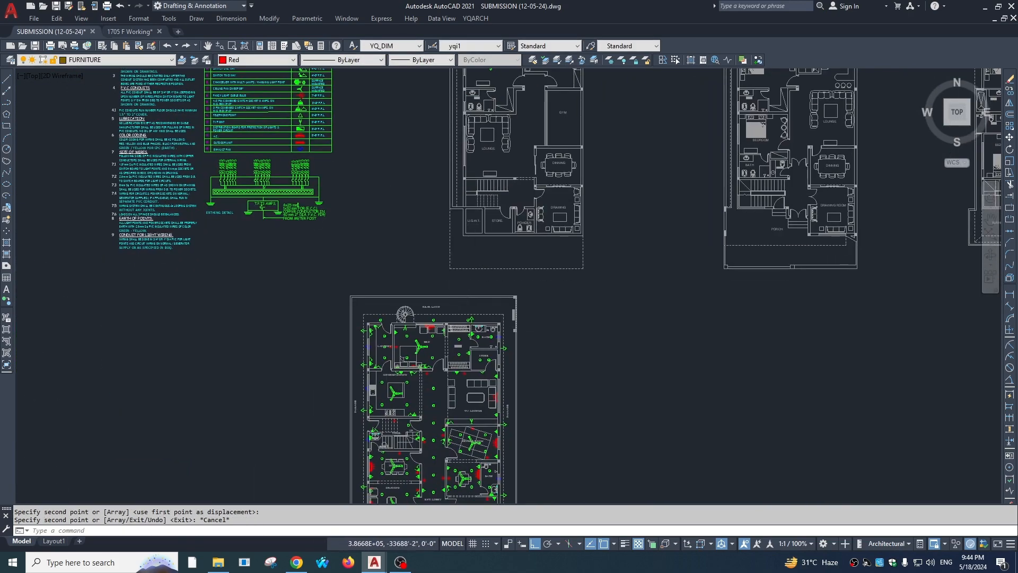
pyautogui.scroll(8, 424, 338)
pyautogui.click(422, 312)
pyautogui.write('co')
pyautogui.press('Return')
pyautogui.click(422, 312)
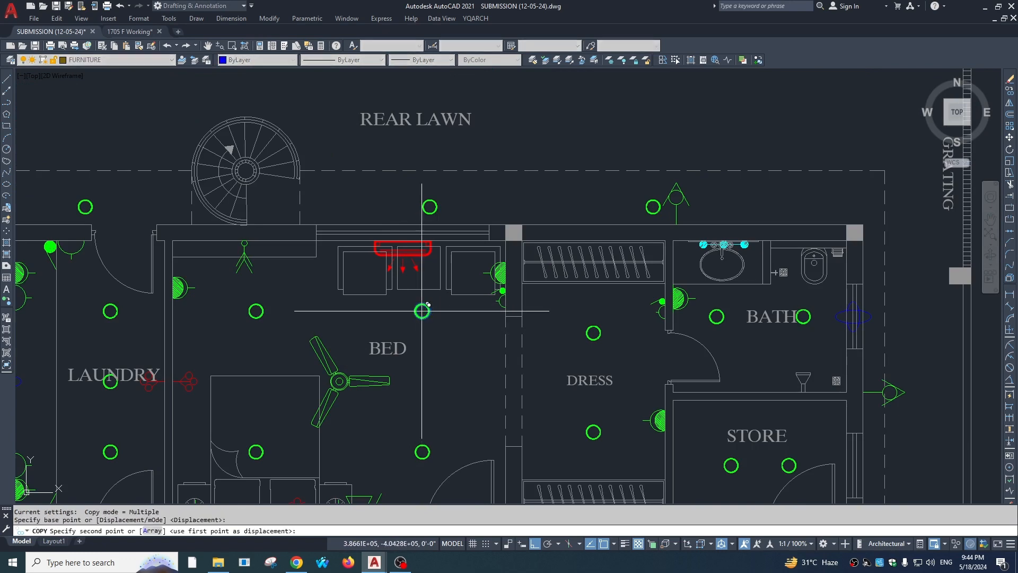
pyautogui.scroll(-8, 422, 311)
pyautogui.moveTo(511, 124); pyautogui.dragTo(493, 230, button='middle')
pyautogui.scroll(5, 493, 230)
pyautogui.click(472, 231)
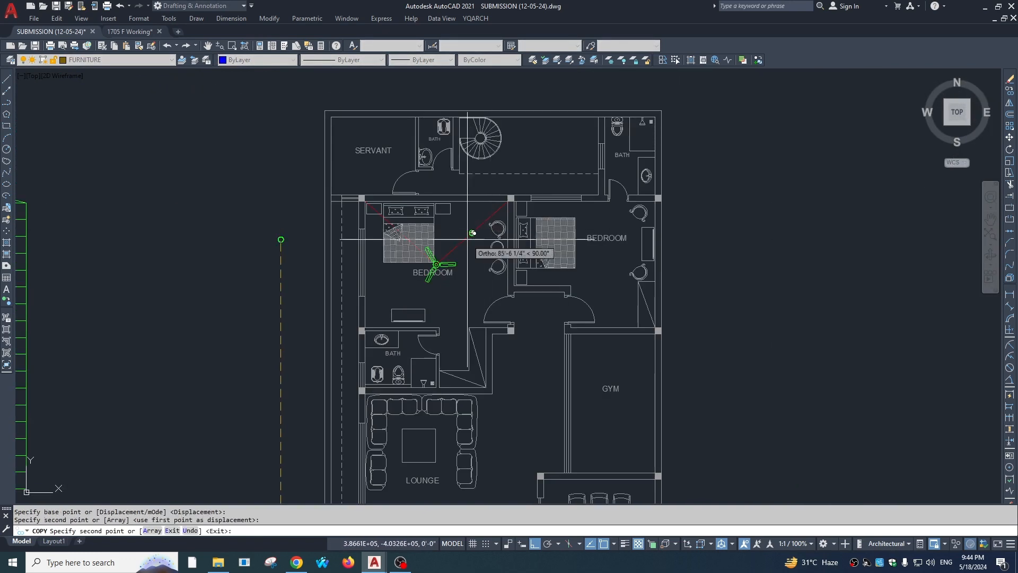
pyautogui.press('Escape')
# Mirror the ceiling light about a vertical axis through the fan's centre, keeping the original.
pyautogui.scroll(5, 468, 231)
pyautogui.click(464, 202)
pyautogui.click(494, 236)
pyautogui.write('mi')
pyautogui.press('Return')
pyautogui.scroll(2, 390, 318)
pyautogui.click(391, 317)
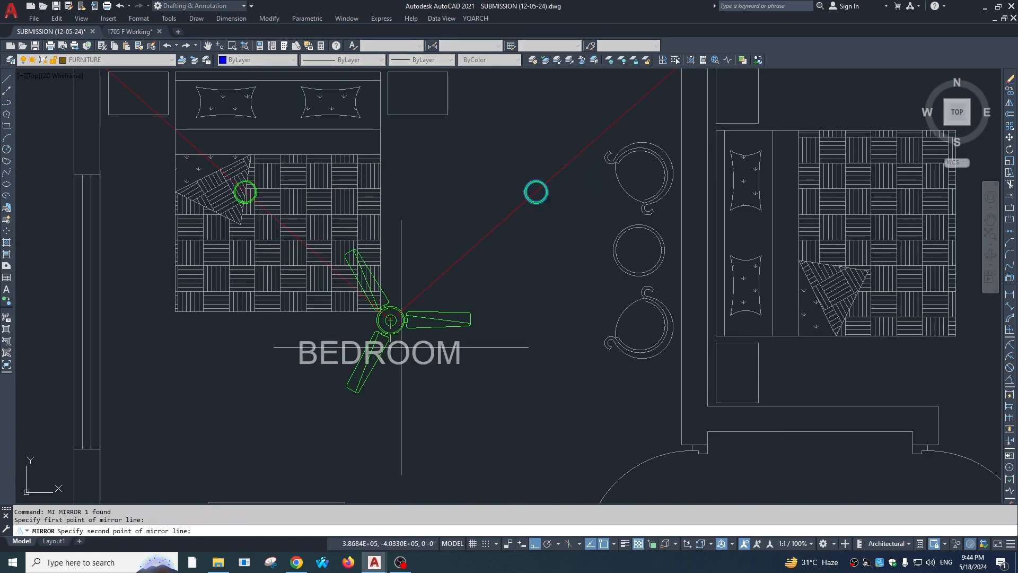
pyautogui.click(398, 369)
pyautogui.press('Return')
# Mirror the two ceiling lights about a horizontal axis through the fan's centre, keeping the originals.
pyautogui.click(133, 220)
pyautogui.click(600, 164)
pyautogui.write('mi')
pyautogui.press('Return')
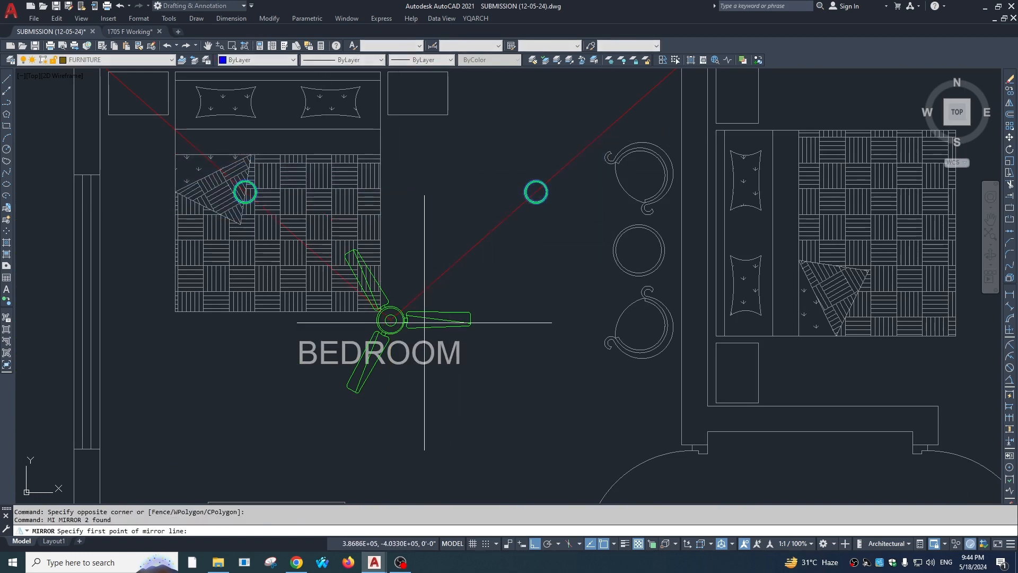
pyautogui.scroll(4, 391, 319)
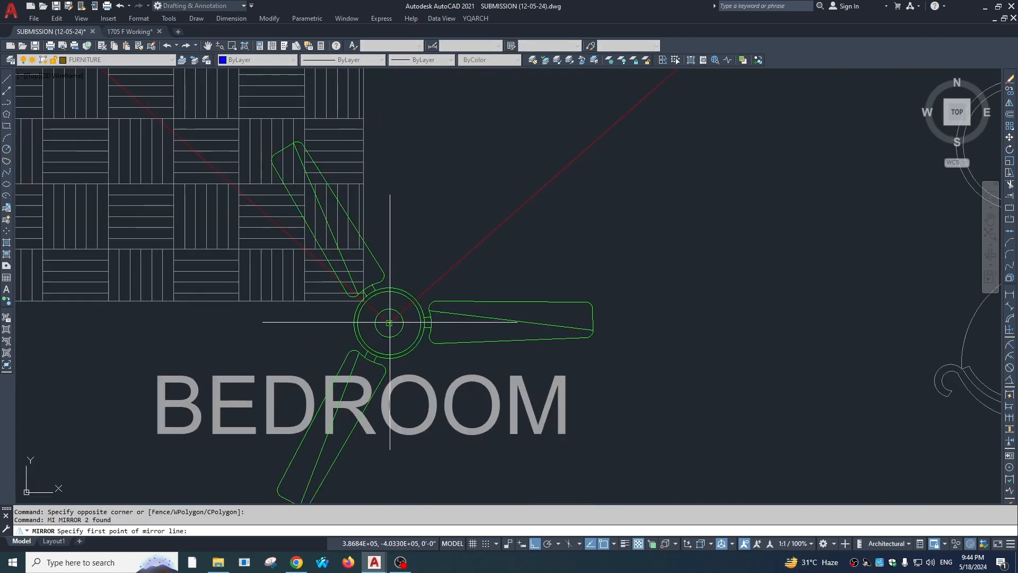
pyautogui.click(389, 322)
pyautogui.click(727, 326)
pyautogui.press('Return')
pyautogui.scroll(-5, 389, 322)
pyautogui.scroll(4, 422, 257)
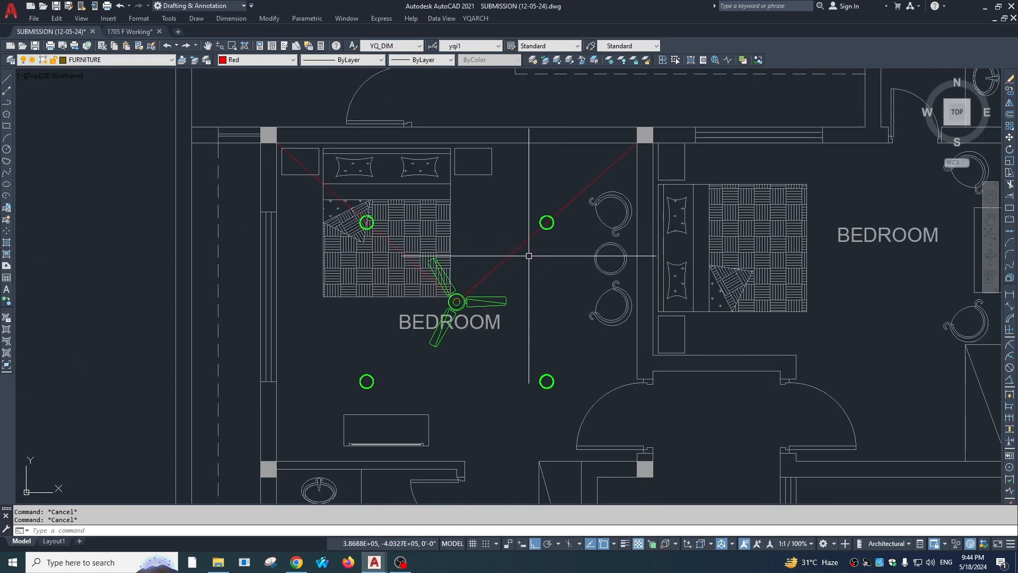
# Erase the red diagonal construction lines from the bedroom.
pyautogui.click(599, 175)
pyautogui.write('e')
pyautogui.press('Return')
pyautogui.press('Escape')
# Copy the TV point from the sample plan's BED room to the wall behind the bedroom's TV console.
pyautogui.scroll(-4, 443, 207)
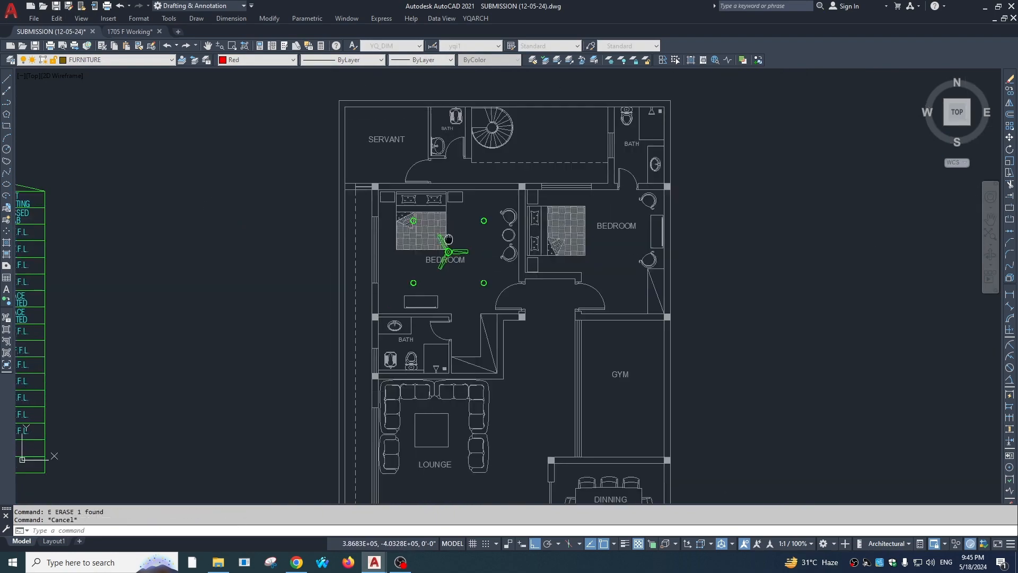
pyautogui.scroll(-2, 477, 159)
pyautogui.scroll(-4, 469, 106)
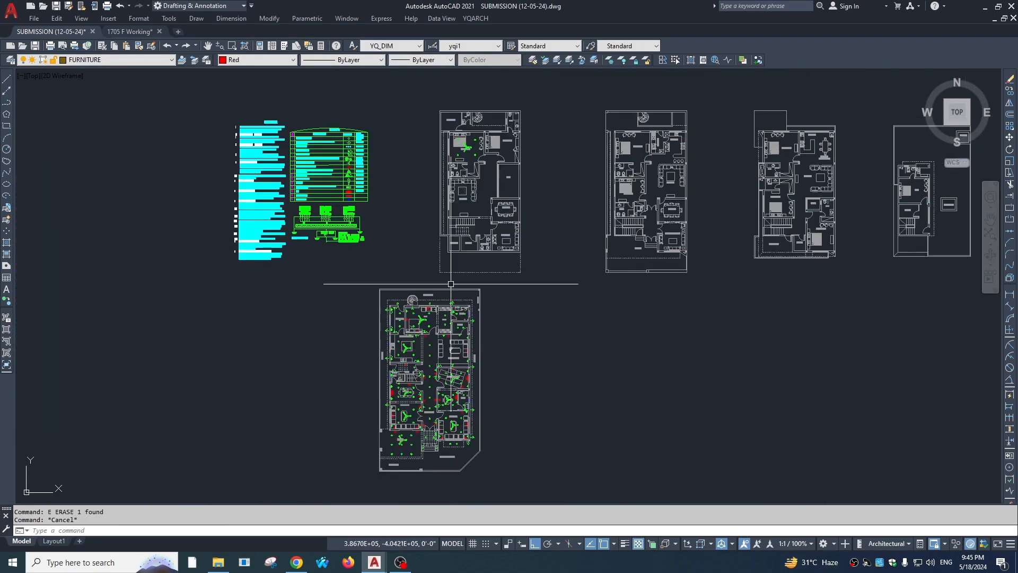
pyautogui.press('Escape')
pyautogui.scroll(10, 451, 283)
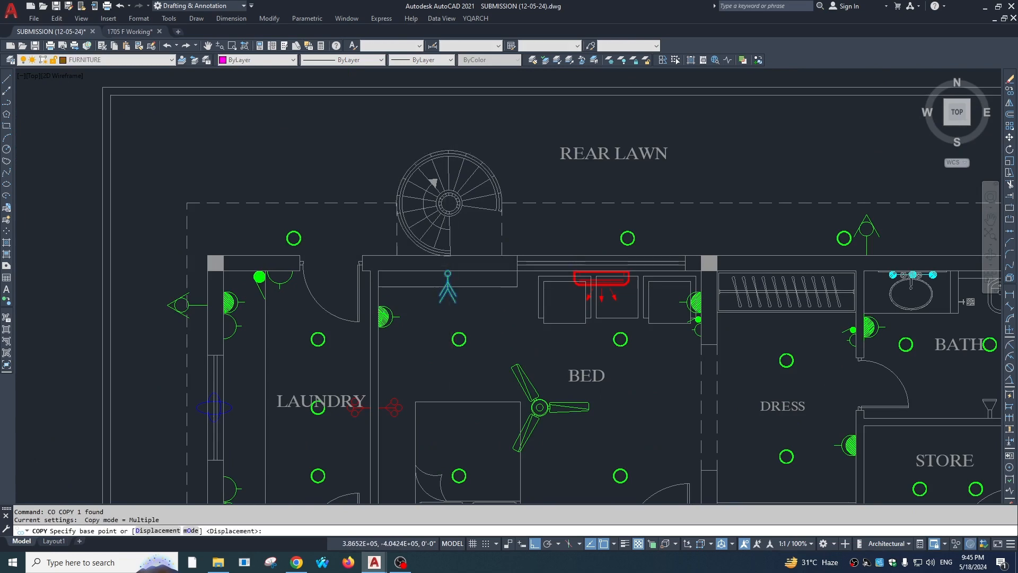
pyautogui.scroll(2, 448, 275)
pyautogui.click(445, 276)
pyautogui.scroll(-5, 445, 277)
pyautogui.scroll(3, 444, 301)
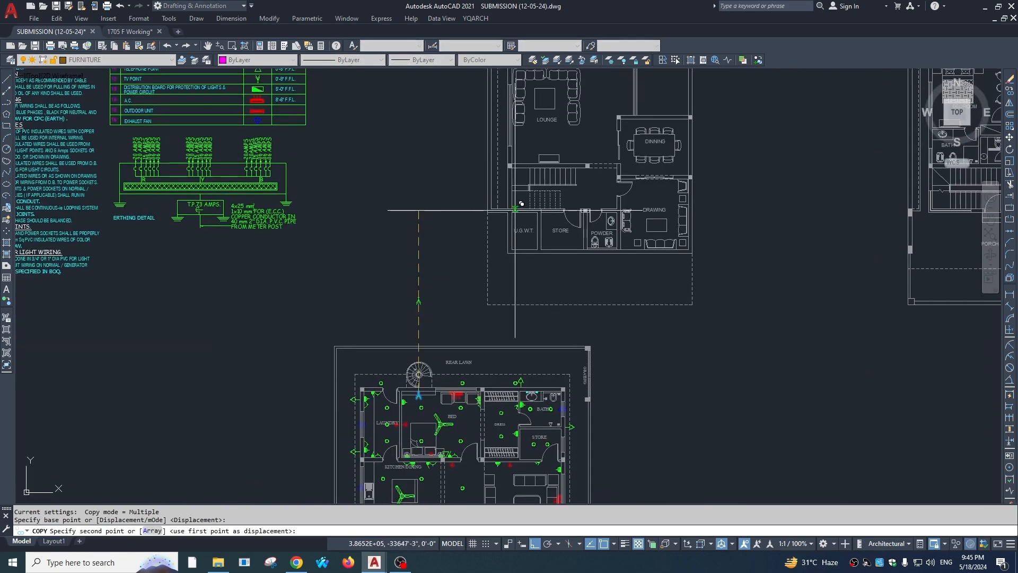
pyautogui.scroll(4, 448, 284)
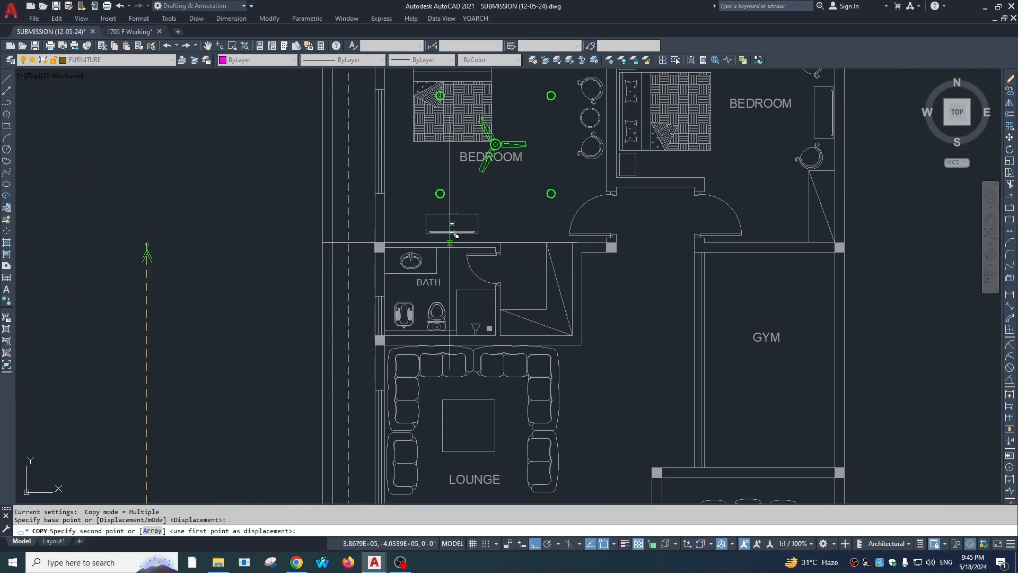
pyautogui.click(452, 232)
pyautogui.press('Escape')
# Mirror the copied TV point about a horizontal line so it points into the bedroom, erasing the source.
pyautogui.click(447, 261)
pyautogui.scroll(4, 448, 262)
pyautogui.write('mi')
pyautogui.press('Return')
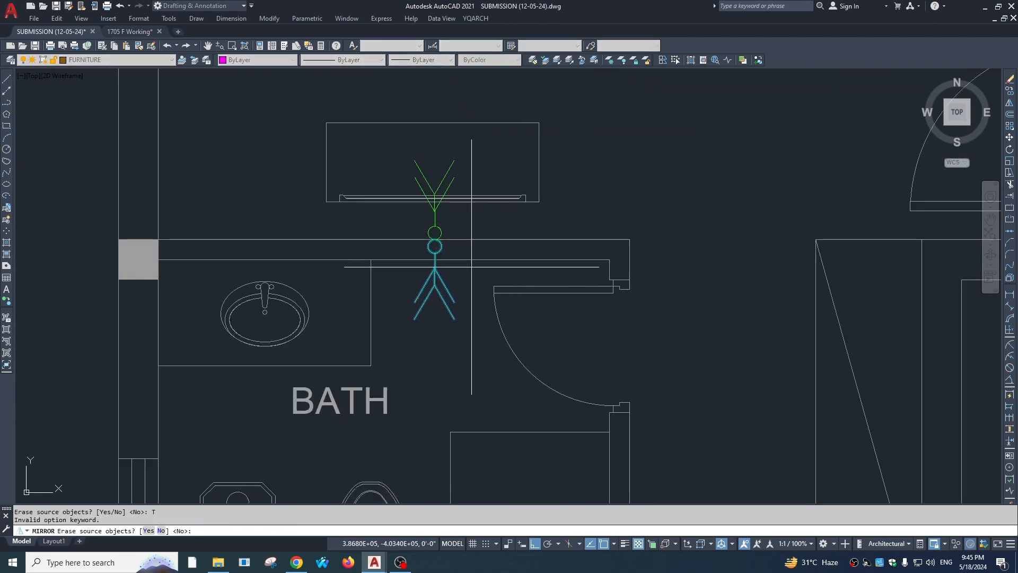
pyautogui.write('Y')
pyautogui.press('Return')
pyautogui.scroll(-8, 489, 276)
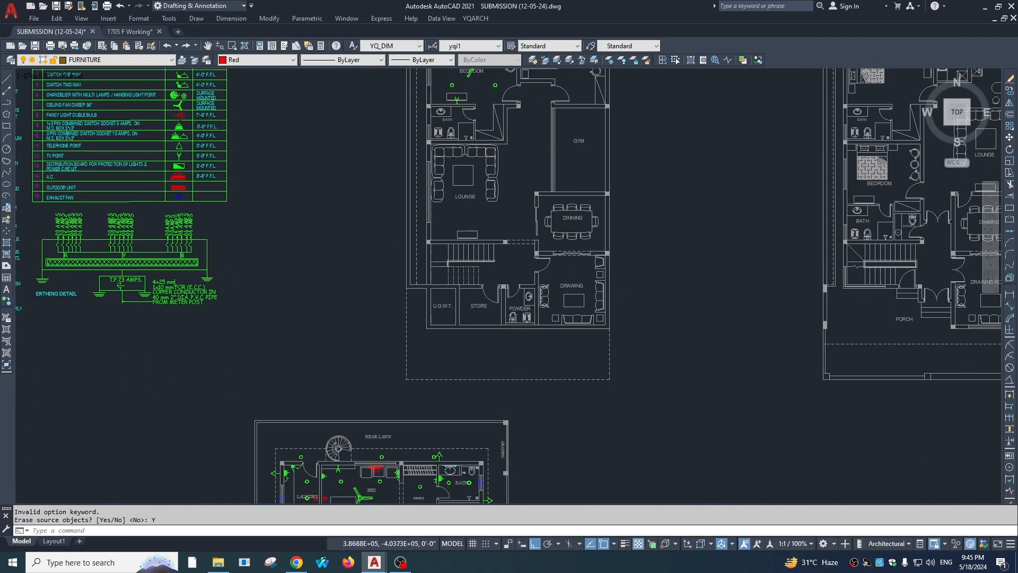
pyautogui.scroll(4, 389, 383)
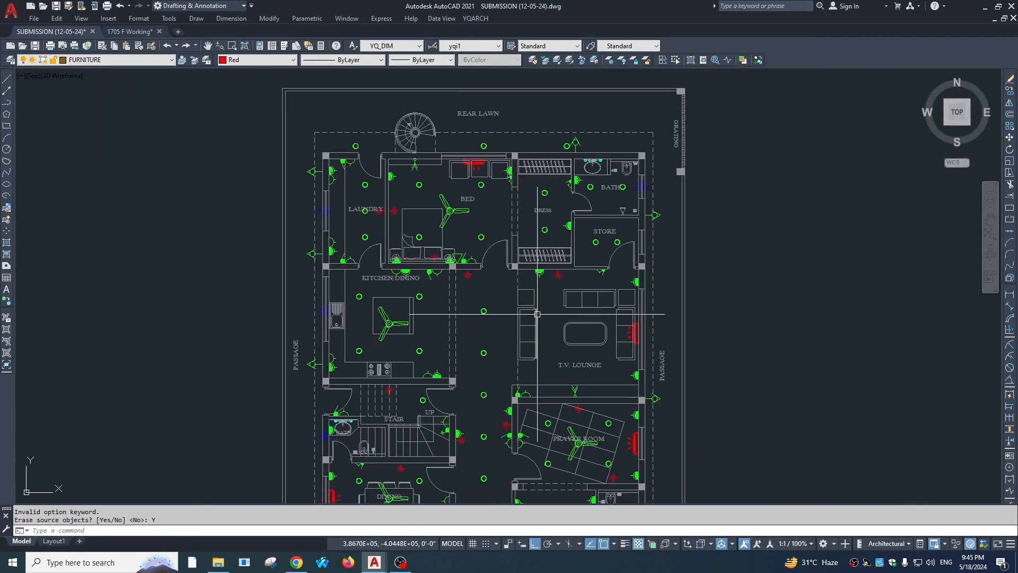
pyautogui.moveTo(537, 314); pyautogui.dragTo(338, 236, button='middle')
pyautogui.scroll(6, 337, 236)
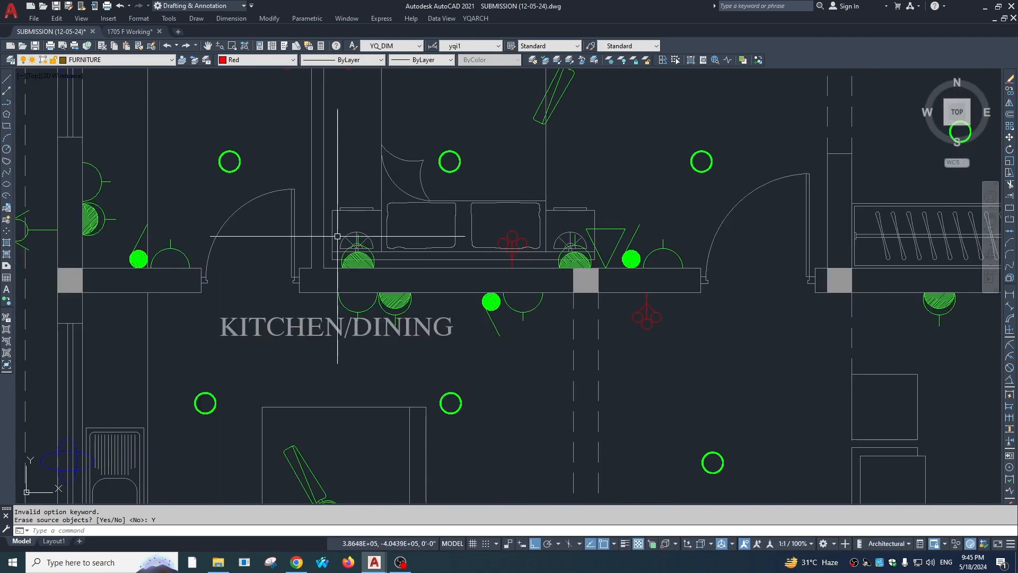
pyautogui.click(321, 226)
pyautogui.click(465, 311)
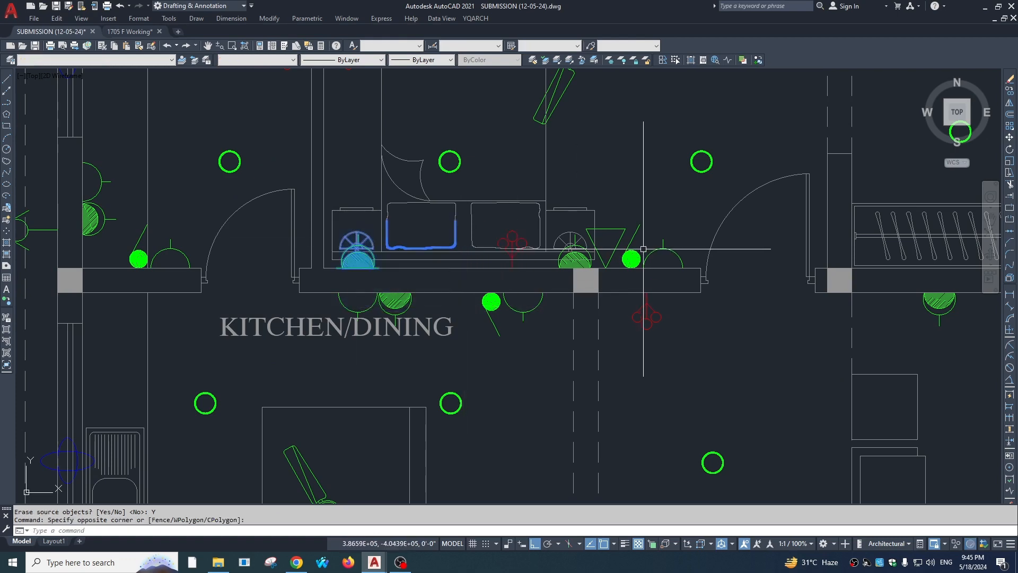
pyautogui.keyDown('shift'); pyautogui.click(384, 248); pyautogui.keyUp('shift')
pyautogui.scroll(4, 639, 241)
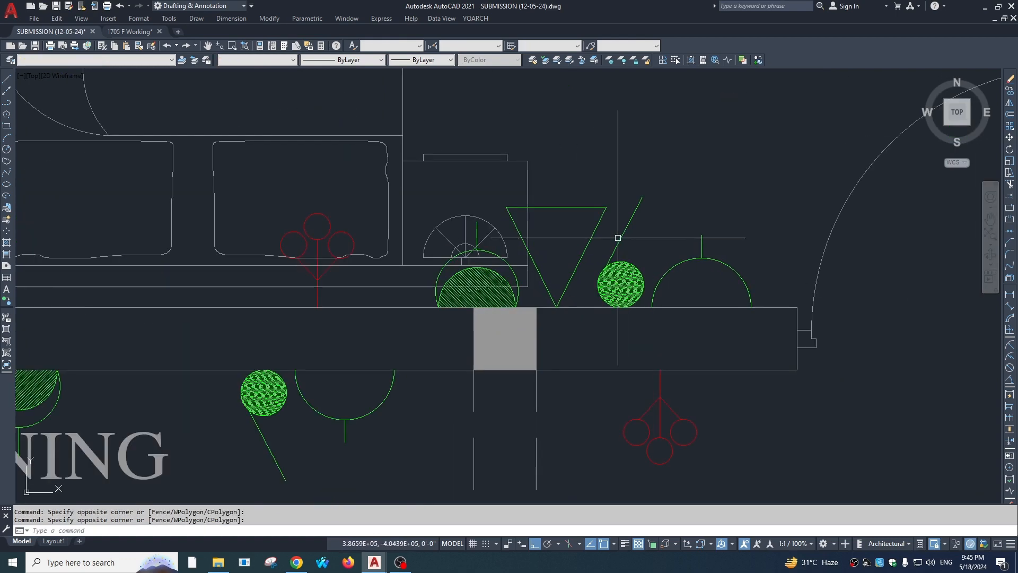
pyautogui.press('Escape')
pyautogui.click(722, 196)
pyautogui.press('Escape')
# Copy both bedside switch sockets and the telephone point from the sample BED room to the wall behind the bedroom's bed.
pyautogui.click(593, 181)
pyautogui.click(505, 297)
pyautogui.scroll(-2, 505, 300)
pyautogui.moveTo(154, 318); pyautogui.dragTo(375, 281, button='middle')
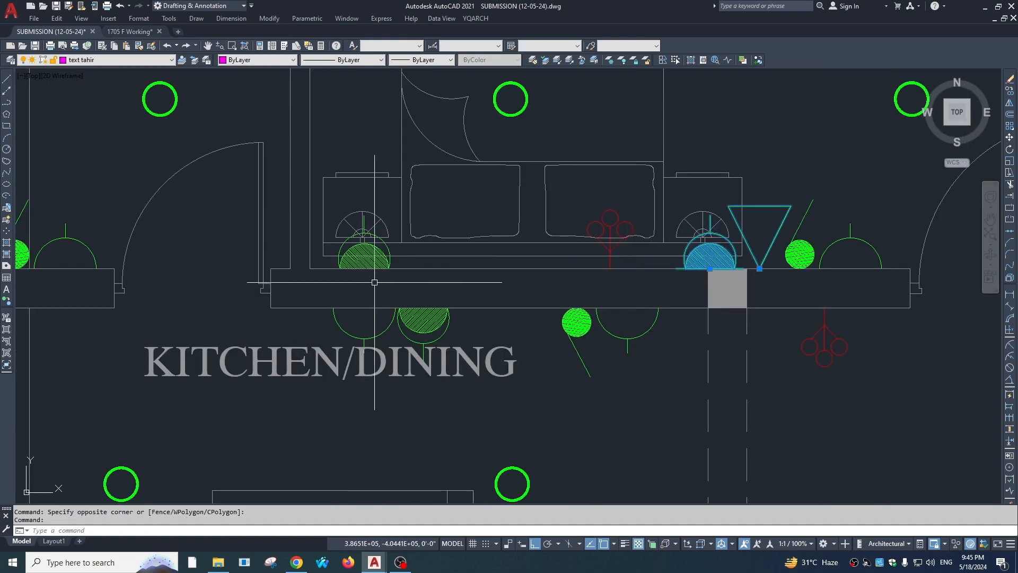
pyautogui.click(368, 271)
pyautogui.write('co')
pyautogui.press('Return')
pyautogui.click(332, 268)
pyautogui.scroll(-6, 332, 268)
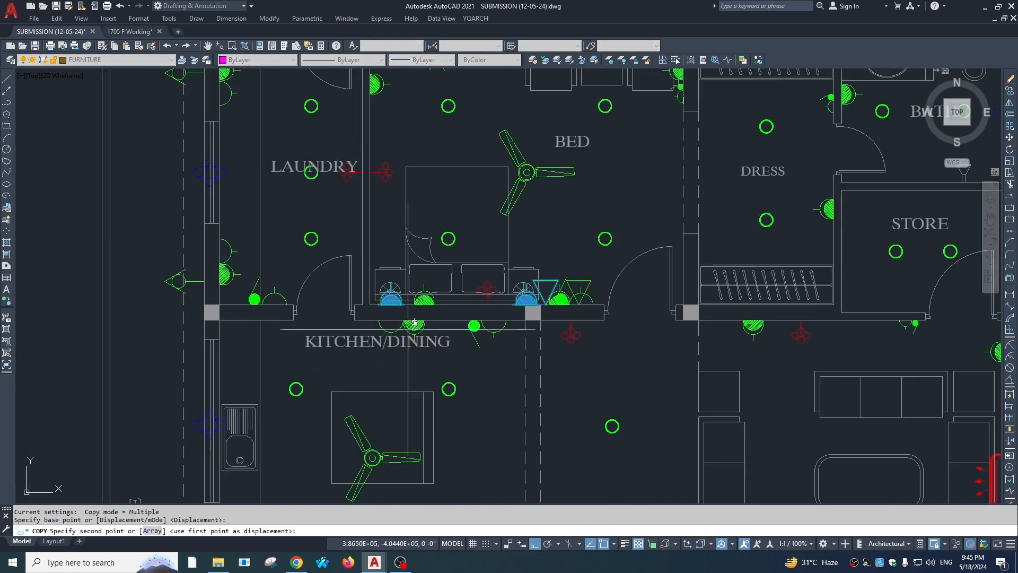
pyautogui.scroll(8, 461, 195)
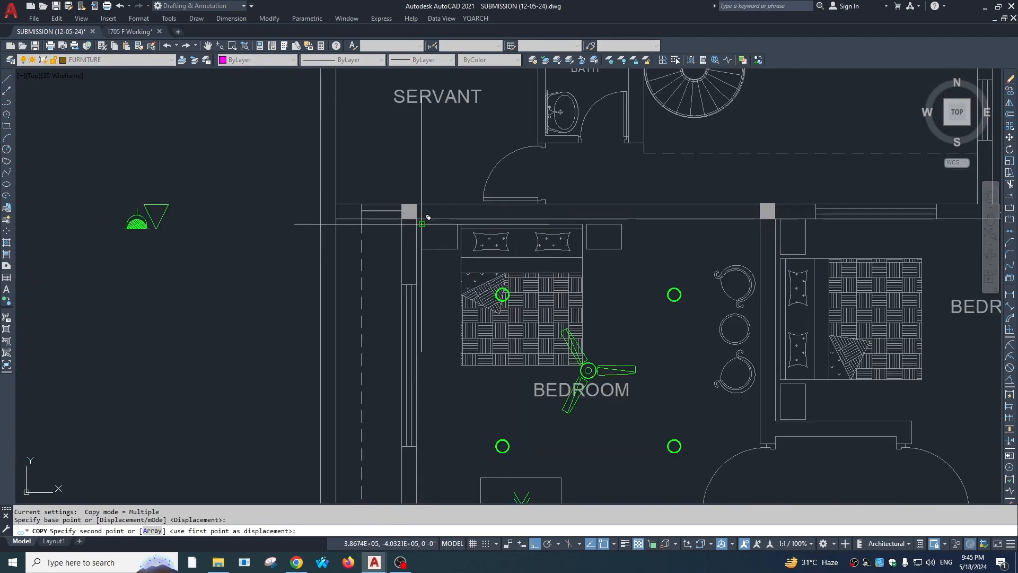
pyautogui.click(418, 220)
pyautogui.press('Escape')
# Mirror the copied sockets and telephone point about a horizontal line so they face the bed, erasing the source objects.
pyautogui.click(398, 183)
pyautogui.click(647, 237)
pyautogui.write('mi')
pyautogui.press('Return')
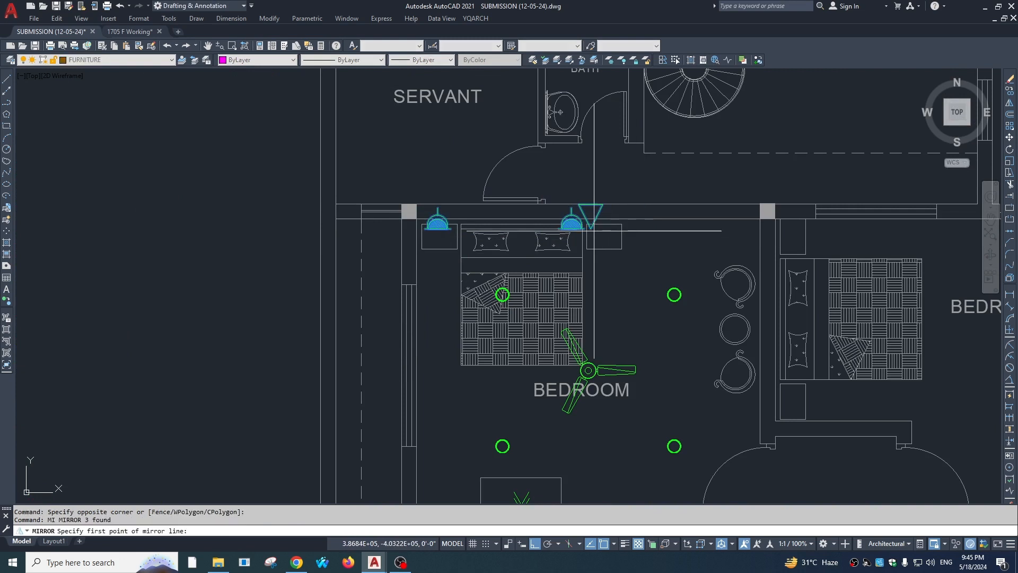
pyautogui.scroll(2, 597, 228)
pyautogui.click(608, 221)
pyautogui.click(684, 222)
pyautogui.write('Y')
pyautogui.press('Return')
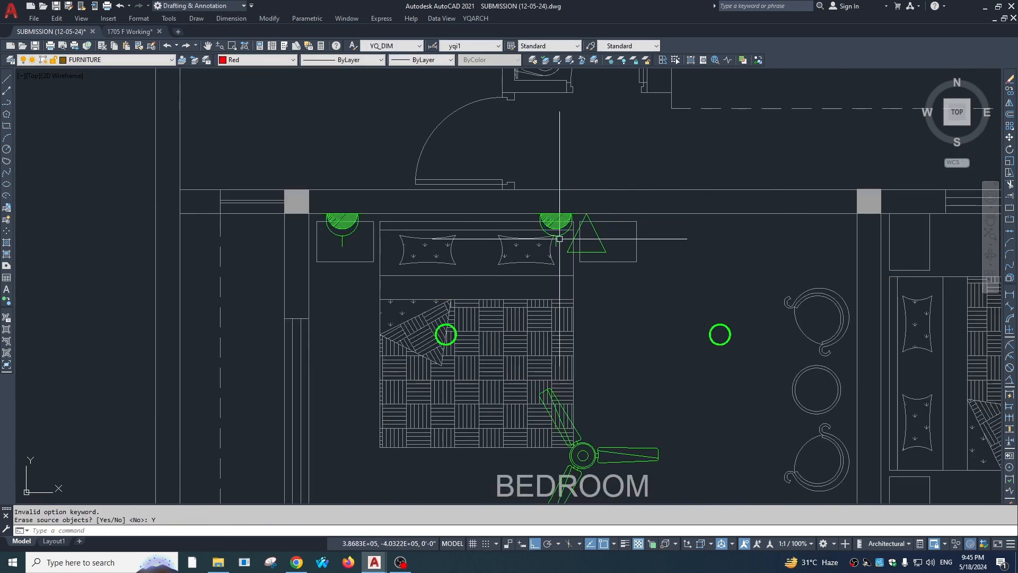
# Move the socket and telephone point on the chair side of the bed horizontally about 1'-0" to the bedside table.
pyautogui.click(536, 202)
pyautogui.click(623, 271)
pyautogui.write('m')
pyautogui.press('Return')
pyautogui.click(621, 318)
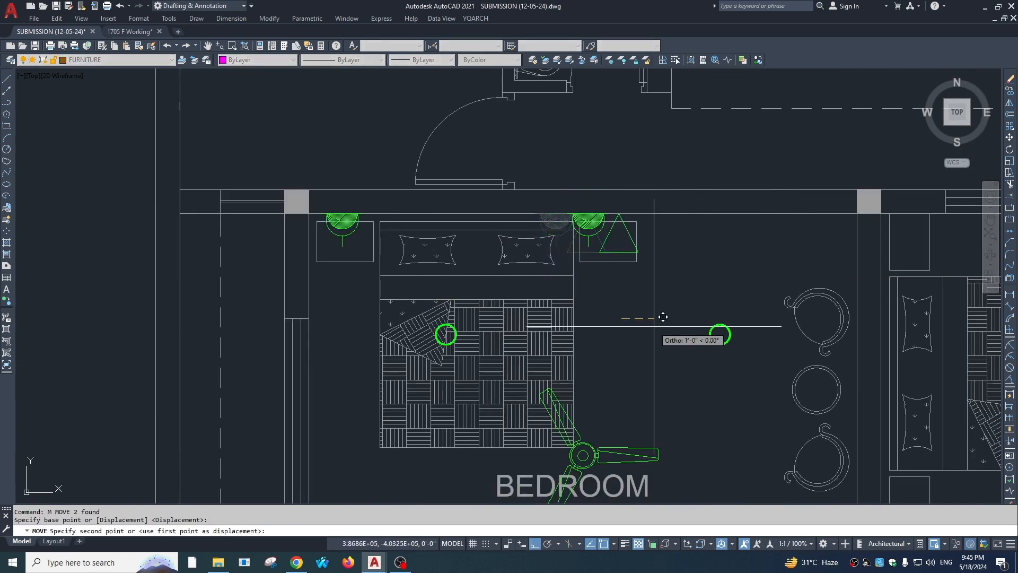
pyautogui.press('Escape')
pyautogui.press('Escape')
pyautogui.scroll(-2, 663, 317)
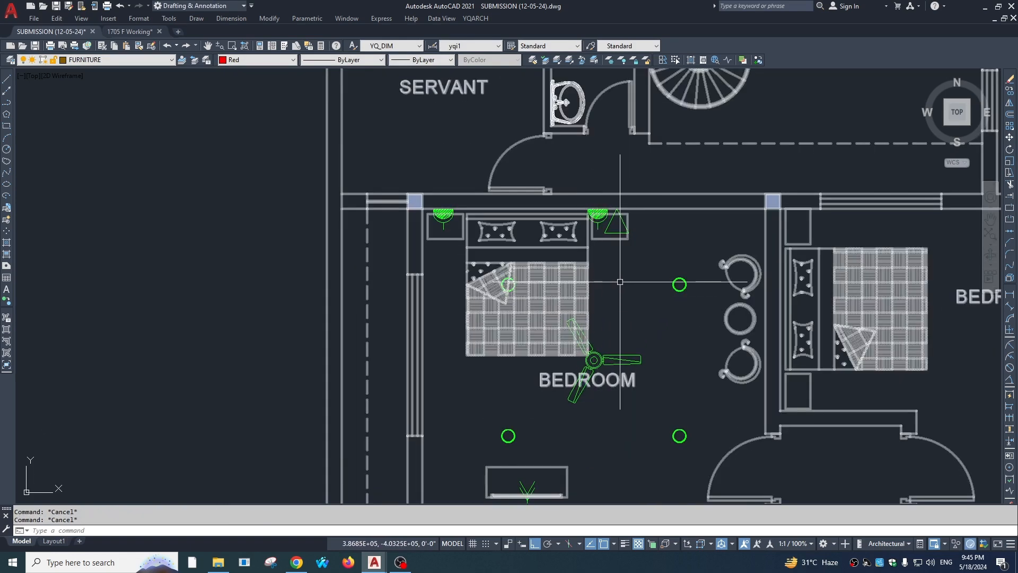
# Copy the bedside socket nearest the window wall to the opposite wall, behind the round table between the chairs.
pyautogui.click(449, 220)
pyautogui.write('o')
pyautogui.press('Return')
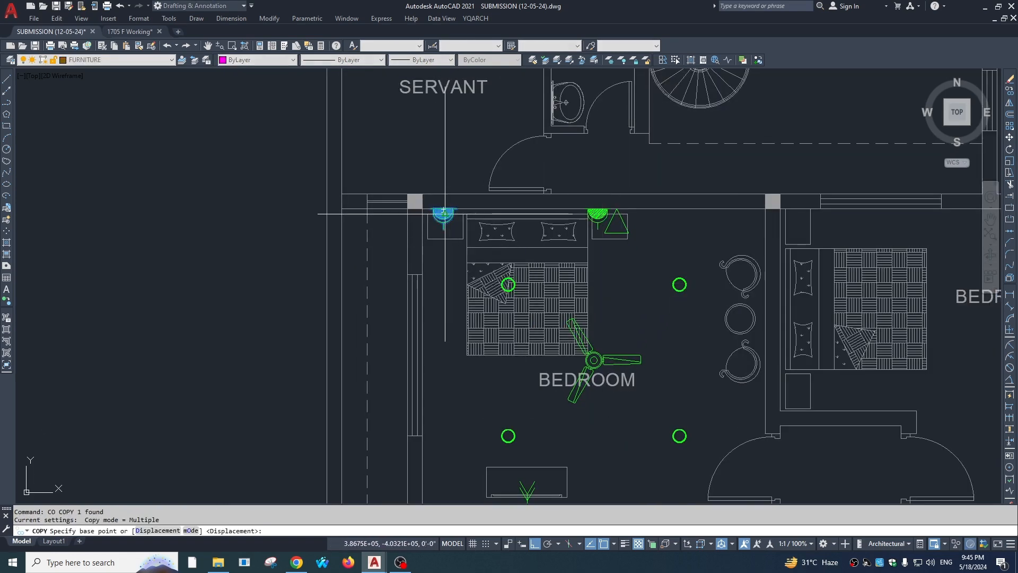
pyautogui.click(444, 208)
pyautogui.moveTo(444, 208); pyautogui.dragTo(295, 189, button='middle')
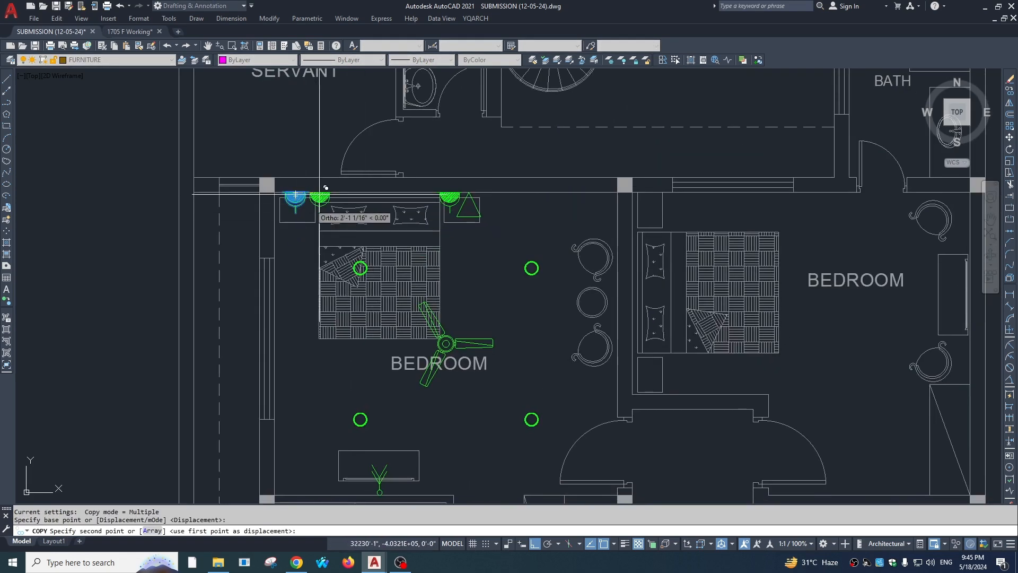
pyautogui.scroll(4, 623, 284)
pyautogui.click(622, 284)
pyautogui.press('Escape')
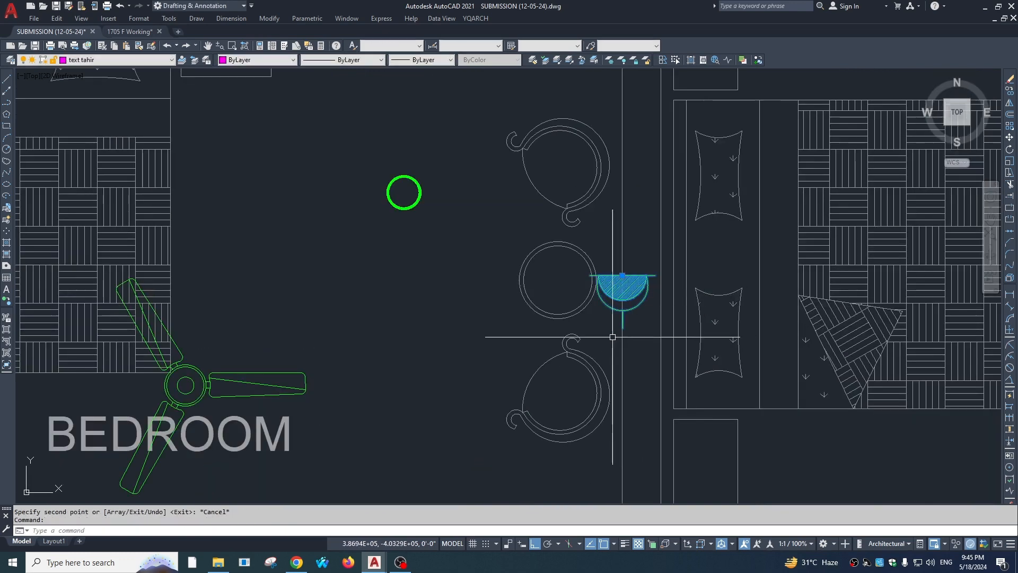
# Rotate the socket behind the round table by 270 degrees so it sits flat against the wall.
pyautogui.write('ro')
pyautogui.press('Return')
pyautogui.click(623, 276)
pyautogui.click(639, 348)
pyautogui.press('Escape')
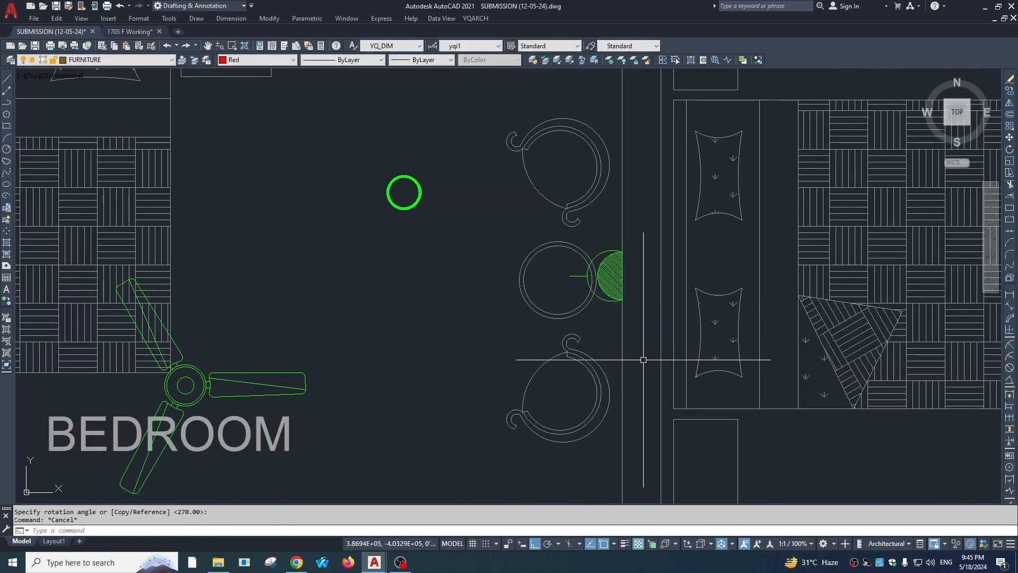
# Copy the socket behind the round table across to the window wall, including a position near the TV console.
pyautogui.scroll(-2, 610, 301)
pyautogui.moveTo(611, 301); pyautogui.dragTo(599, 272, button='middle')
pyautogui.click(601, 272)
pyautogui.scroll(-2, 559, 249)
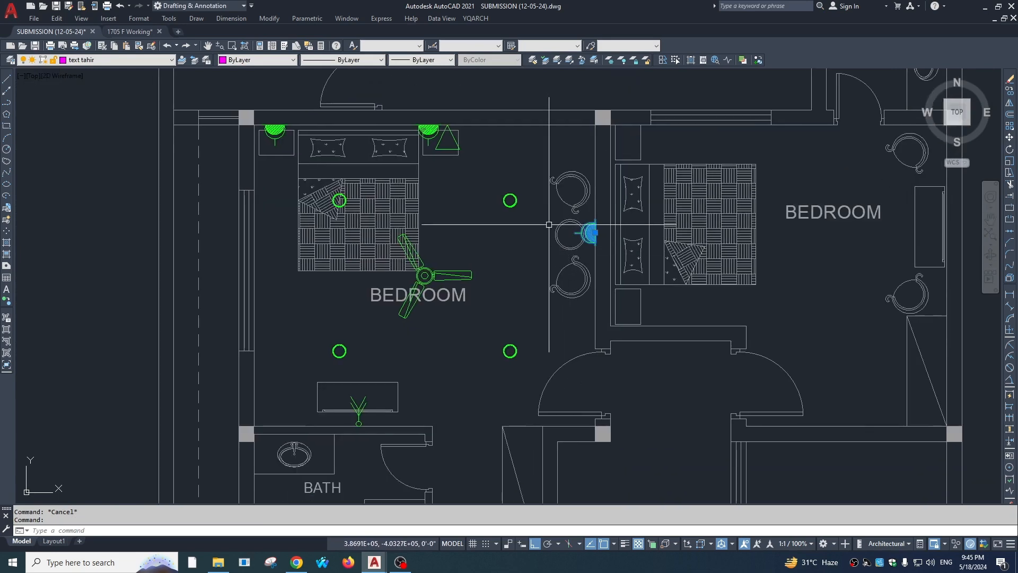
pyautogui.write('co')
pyautogui.press('Return')
pyautogui.click(595, 233)
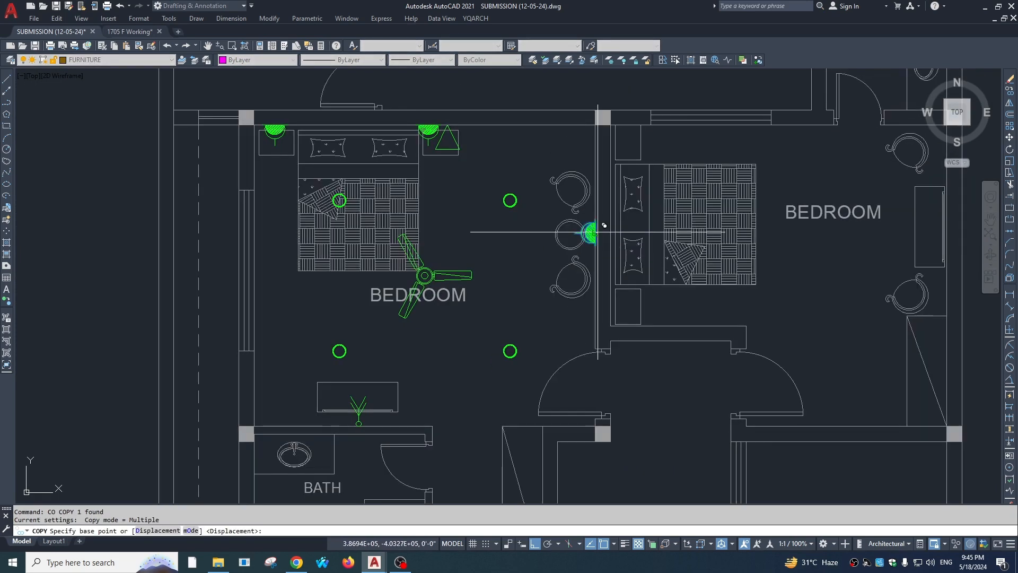
pyautogui.moveTo(595, 233); pyautogui.dragTo(684, 186, button='middle')
pyautogui.click(343, 332)
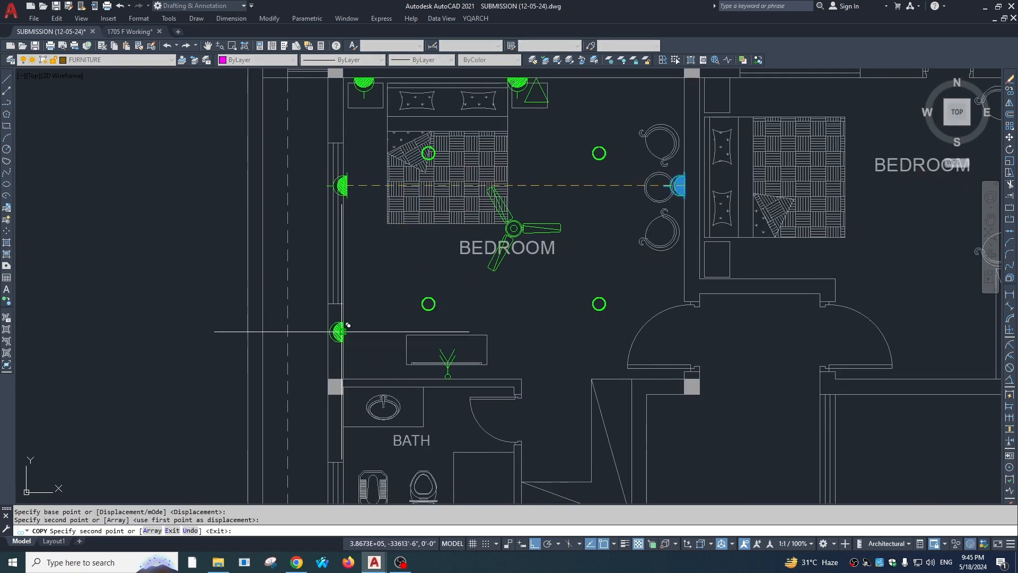
pyautogui.press('Escape')
# Mirror the socket near the TV console about the vertical wall face so it points into the room, erasing the source.
pyautogui.click(343, 340)
pyautogui.write('mi')
pyautogui.press('Return')
pyautogui.click(343, 332)
pyautogui.click(358, 355)
pyautogui.write('y')
pyautogui.press('Return')
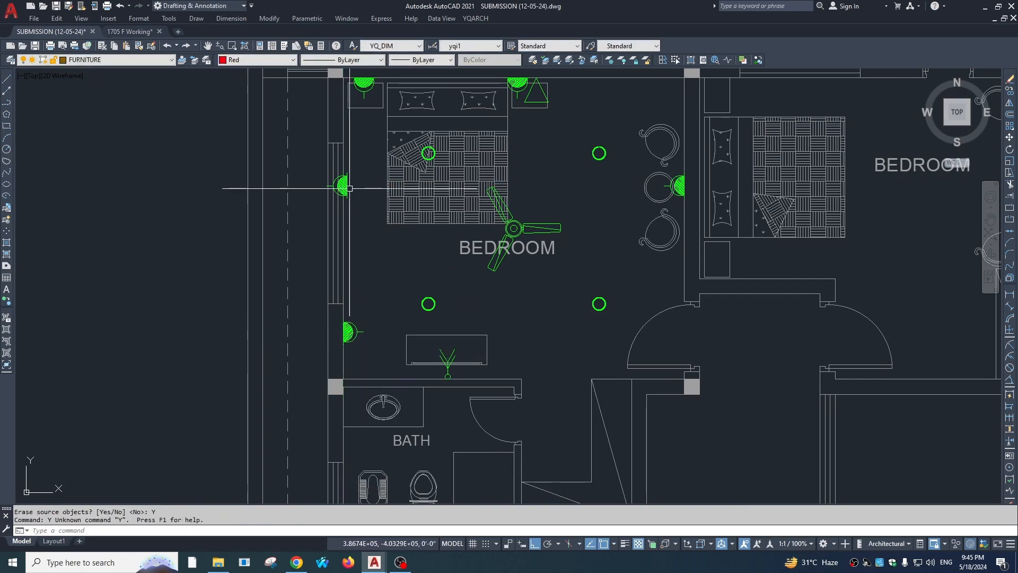
# Erase the extra socket copy lying on the bedroom window.
pyautogui.click(341, 185)
pyautogui.write('e')
pyautogui.press('Return')
pyautogui.press('Escape')
# Copy the filled-circle switch and adjoining half-circle symbol beside the sample BED room's door to the wall near the bedroom door.
pyautogui.scroll(-2, 499, 318)
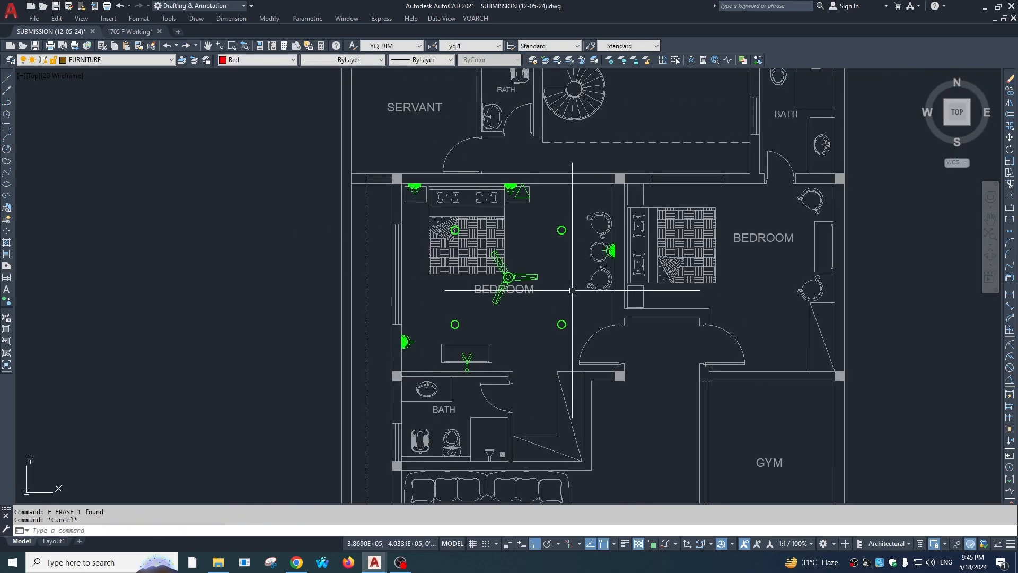
pyautogui.scroll(-6, 572, 290)
pyautogui.scroll(8, 484, 295)
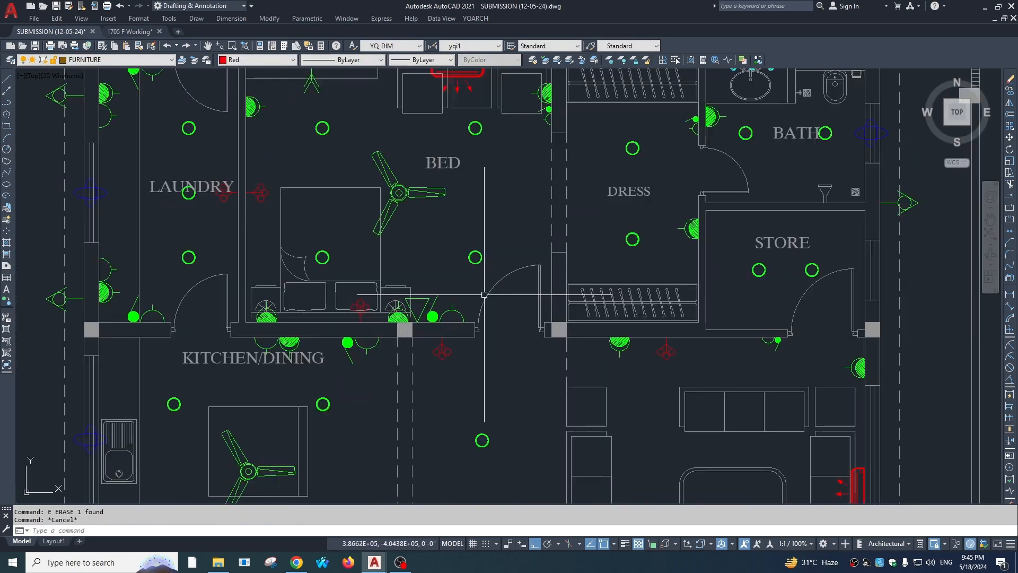
pyautogui.scroll(2, 484, 295)
pyautogui.click(445, 289)
pyautogui.click(347, 335)
pyautogui.write('co')
pyautogui.press('Return')
pyautogui.click(398, 364)
pyautogui.scroll(-3, 415, 411)
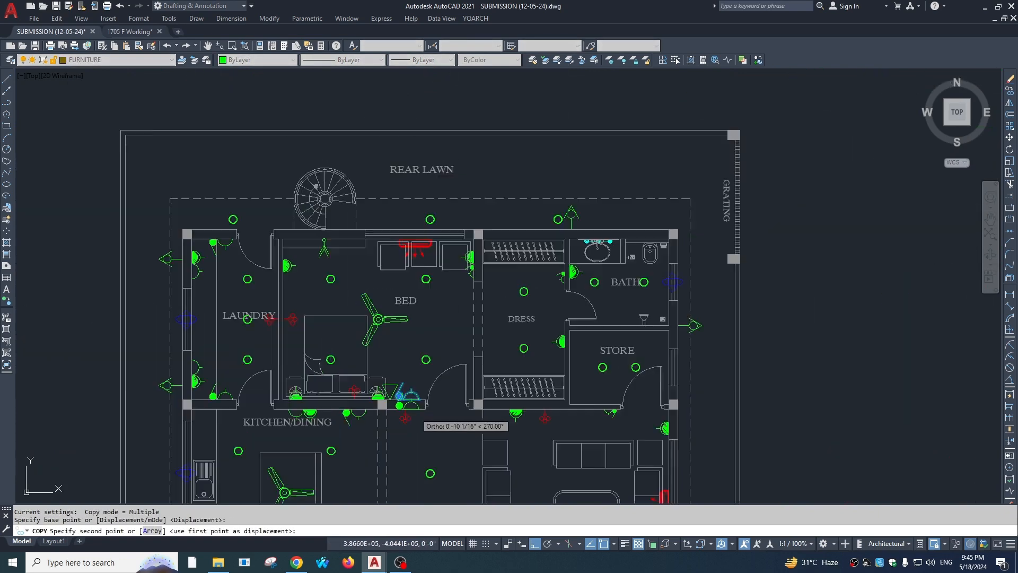
pyautogui.scroll(-5, 423, 406)
pyautogui.scroll(8, 524, 372)
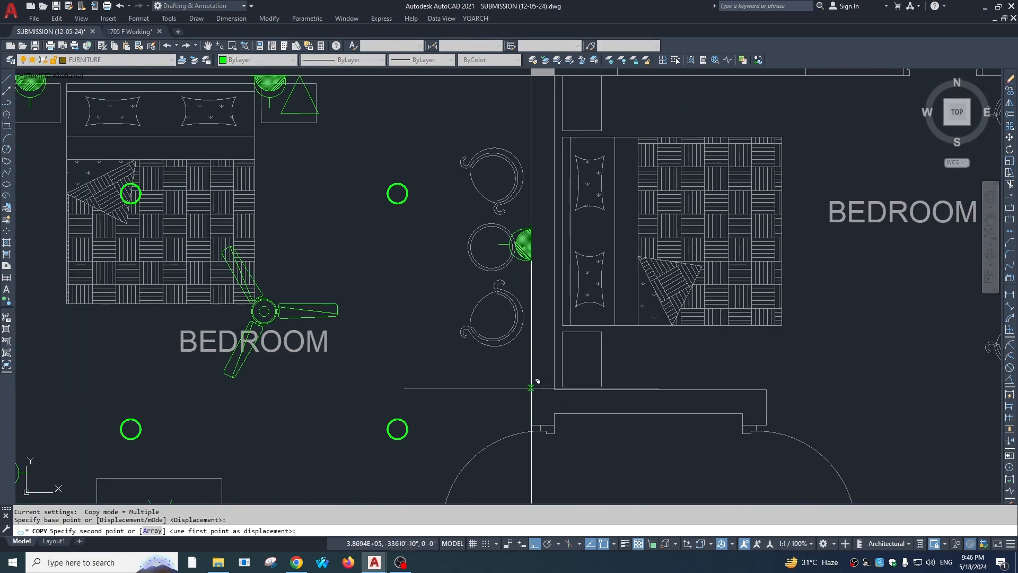
pyautogui.click(531, 387)
pyautogui.press('Escape')
# Rotate the copied switch and half-circle symbol a quarter turn counterclockwise so they sit along the bedroom wall.
pyautogui.click(517, 397)
pyautogui.click(494, 373)
pyautogui.write('ro')
pyautogui.press('Return')
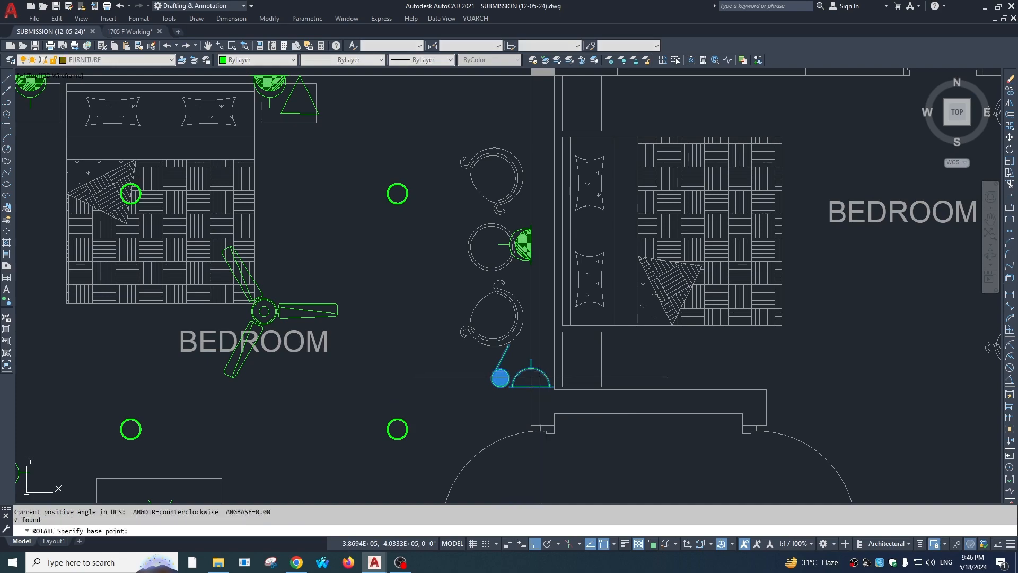
pyautogui.click(531, 388)
pyautogui.click(539, 320)
pyautogui.press('Escape')
pyautogui.press('Escape')
pyautogui.scroll(-2, 477, 297)
pyautogui.scroll(-6, 429, 273)
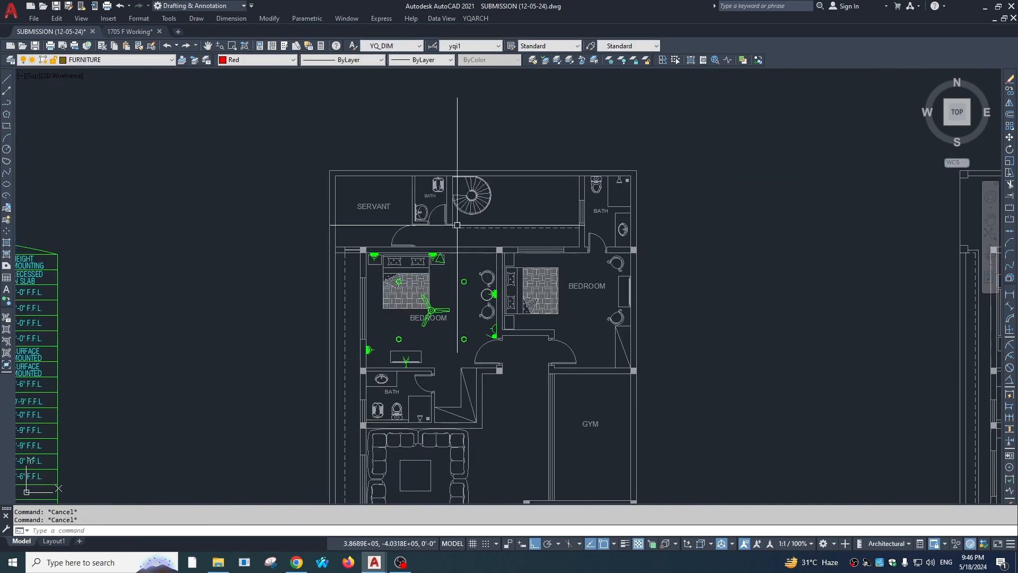
# Copy the red fancy light symbol from the sample BED room's laundry wall to the bedroom wall behind the TV console.
pyautogui.scroll(6, 443, 295)
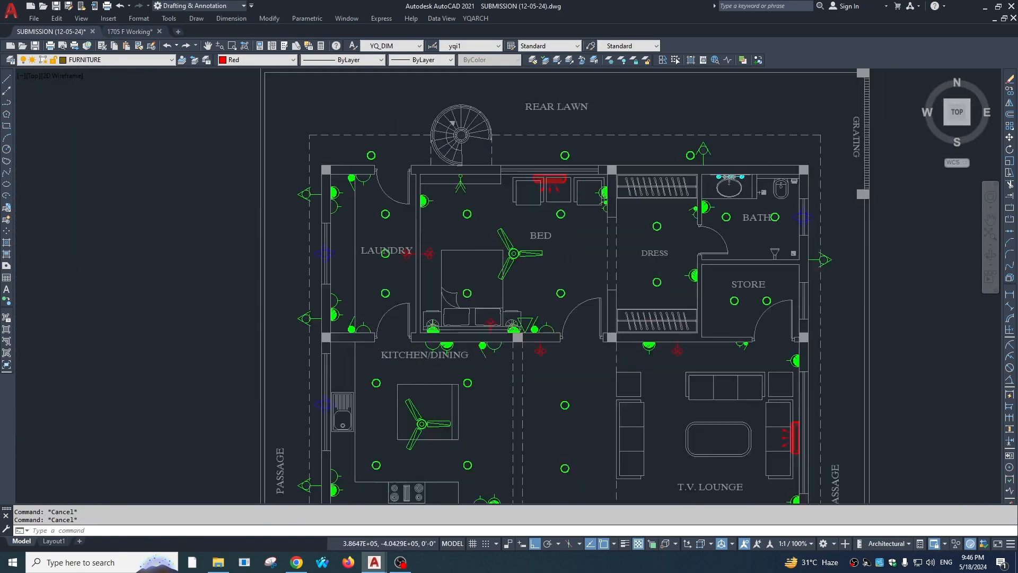
pyautogui.click(437, 275)
pyautogui.write('co')
pyautogui.press('Return')
pyautogui.scroll(6, 393, 268)
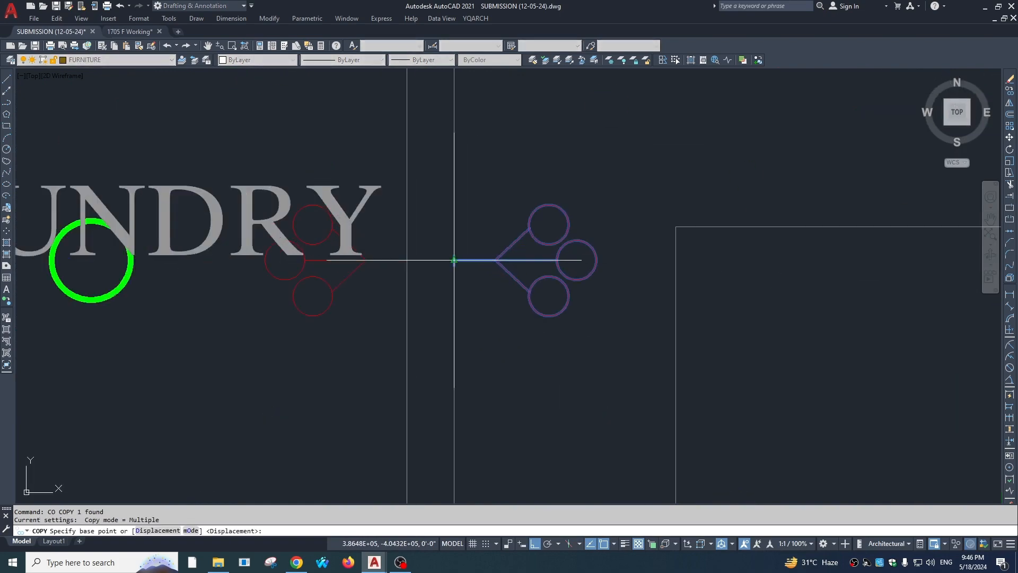
pyautogui.click(454, 260)
pyautogui.scroll(-10, 456, 258)
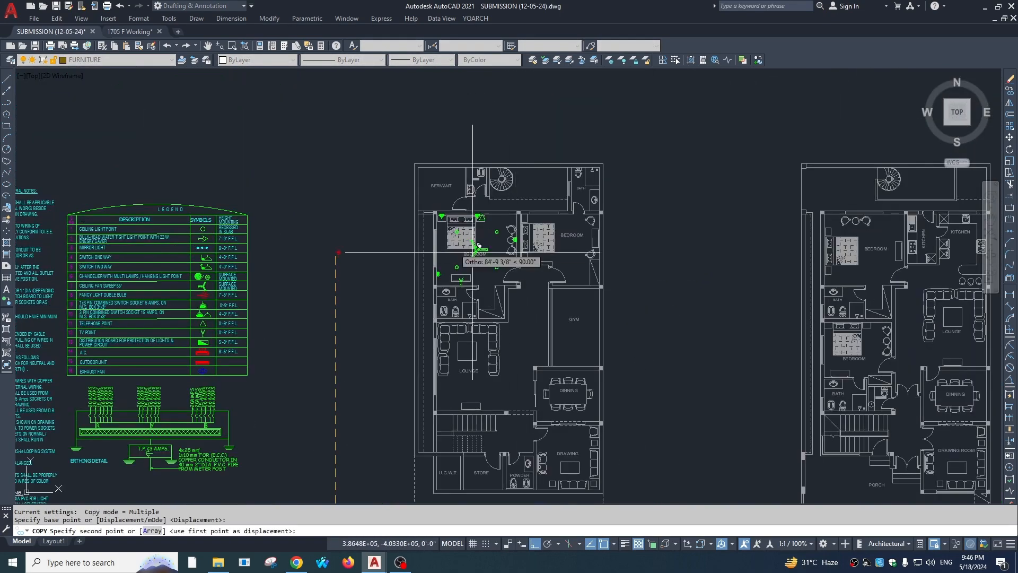
pyautogui.scroll(4, 473, 252)
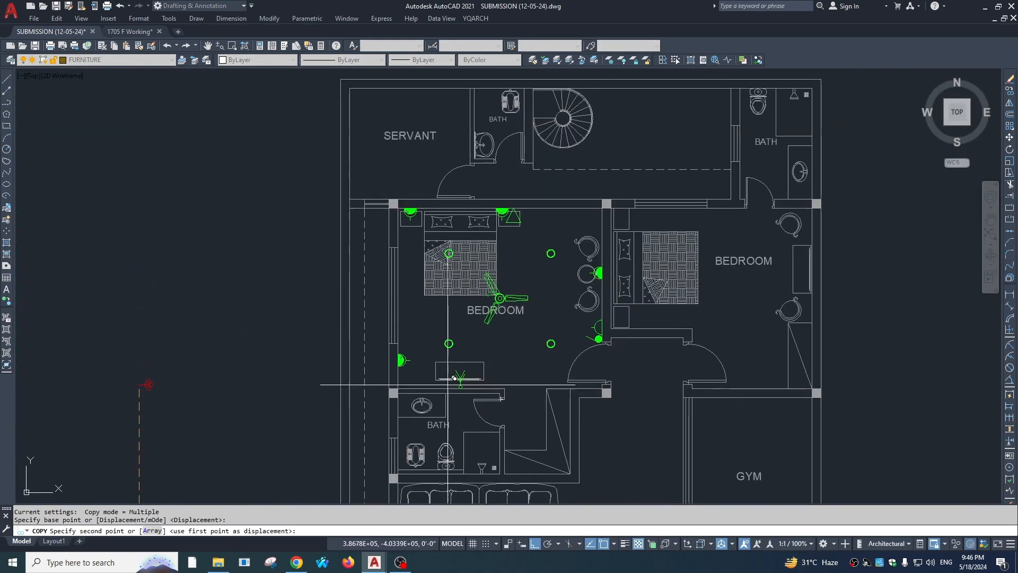
pyautogui.click(450, 389)
pyautogui.press('Escape')
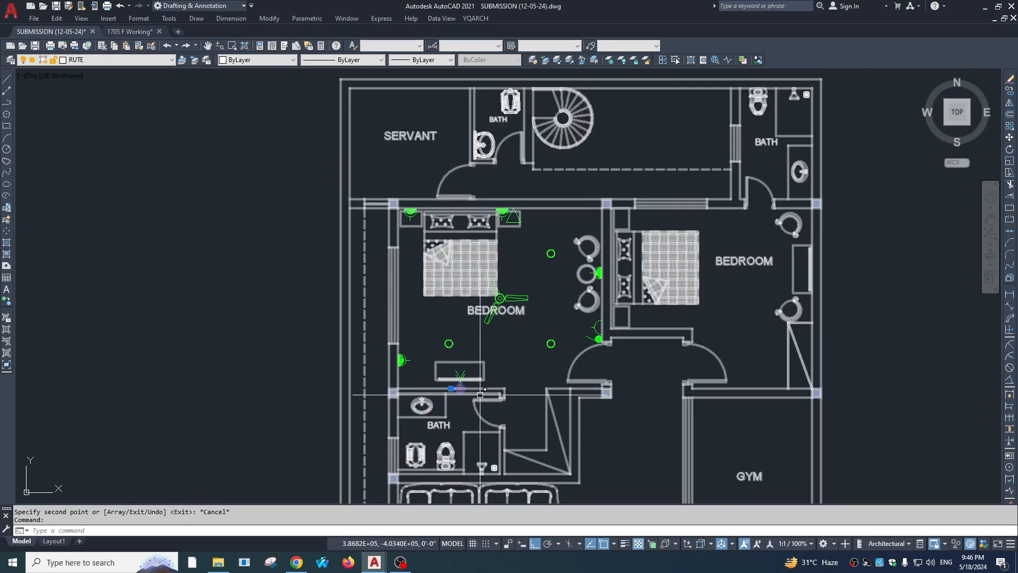
# Rotate the copied fancy light a quarter turn counterclockwise so it points from the TV wall into the bedroom.
pyautogui.write('RO')
pyautogui.press('space')
pyautogui.scroll(6, 451, 388)
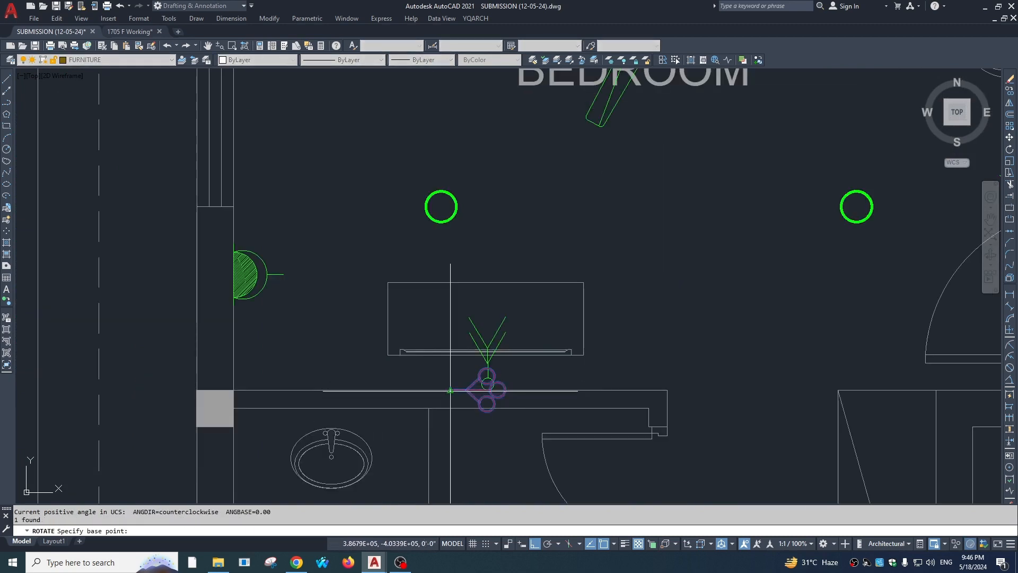
pyautogui.press('Escape')
pyautogui.scroll(-5, 454, 350)
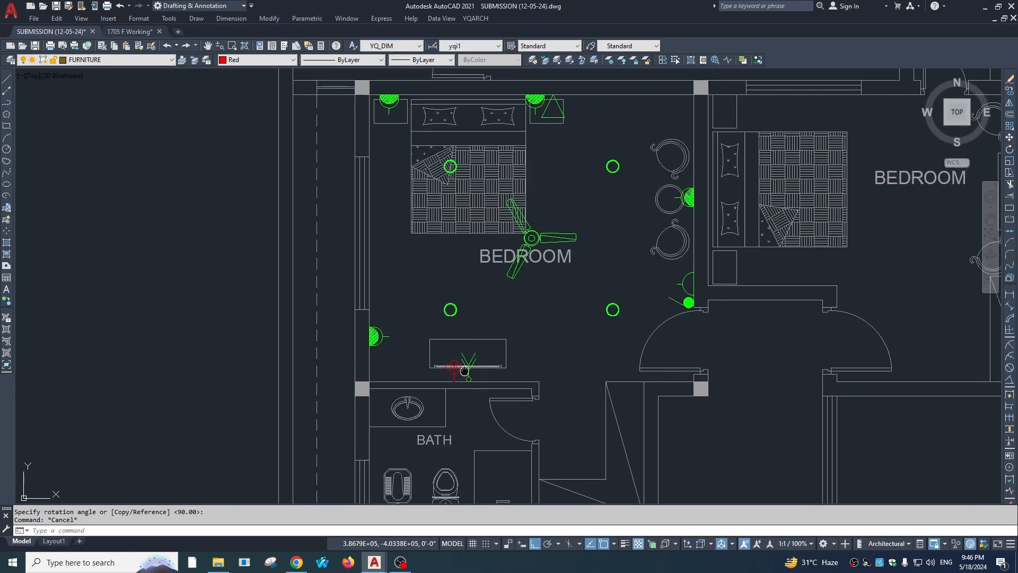
# Copy the fancy light behind the TV console to the bedroom wall beside the round stool and socket.
pyautogui.press('space')
pyautogui.scroll(2, 445, 384)
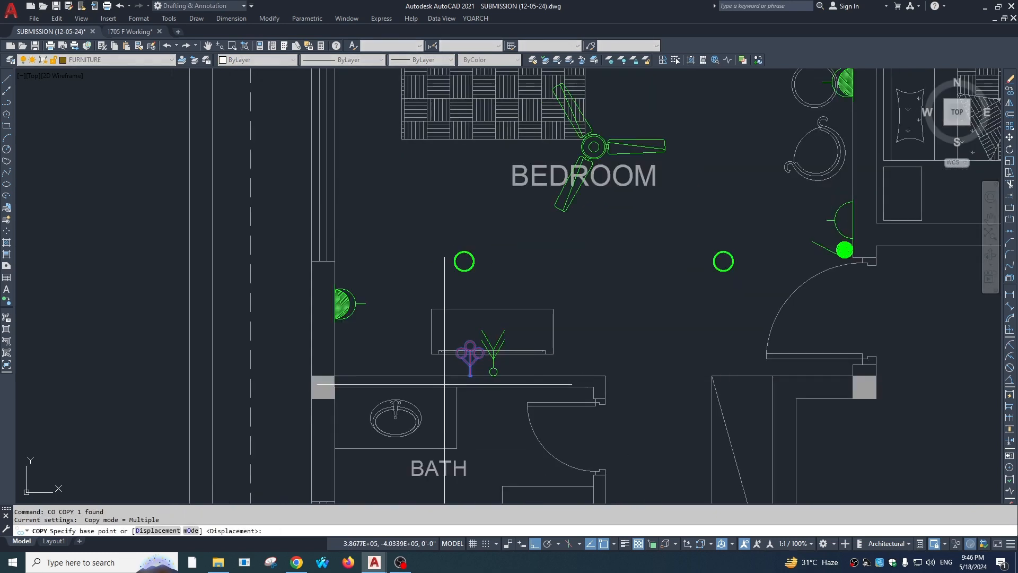
pyautogui.click(469, 378)
pyautogui.scroll(-2, 468, 372)
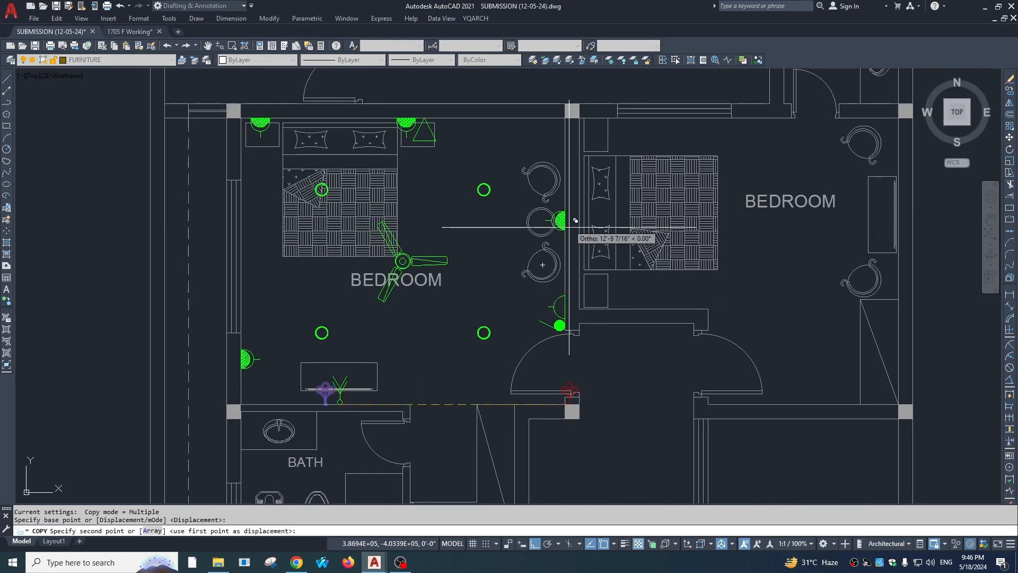
pyautogui.click(565, 224)
pyautogui.press('Escape')
# Rotate the fancy light on the stool-side wall a quarter turn counterclockwise about its wall point.
pyautogui.click(568, 213)
pyautogui.moveTo(582, 247); pyautogui.dragTo(565, 289, button='middle')
pyautogui.write('ro')
pyautogui.press('space')
pyautogui.scroll(4, 549, 248)
pyautogui.click(544, 295)
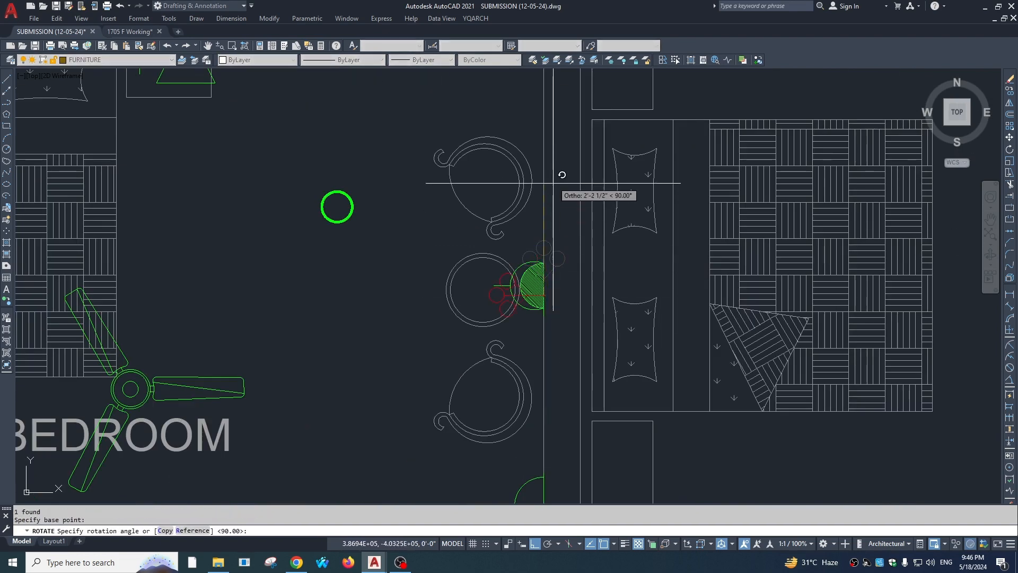
pyautogui.click(554, 182)
pyautogui.press('Escape')
# Move the half-filled socket beside the round stool up along the wall, away from the fancy light.
pyautogui.click(542, 268)
pyautogui.write(',')
pyautogui.press('space')
pyautogui.write('m')
pyautogui.press('space')
pyautogui.click(573, 187)
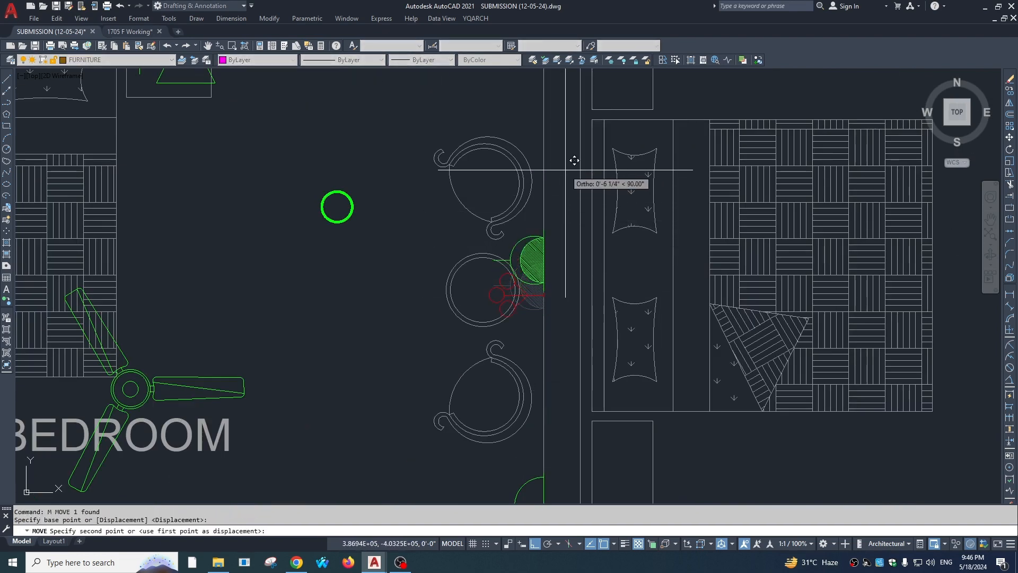
pyautogui.scroll(-5, 573, 265)
pyautogui.press('Escape')
pyautogui.press('Escape')
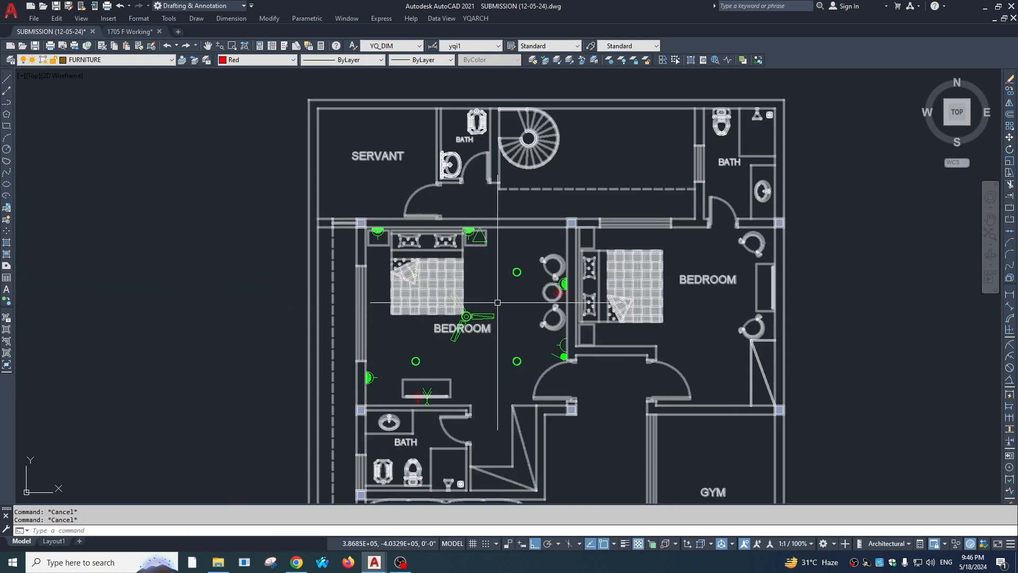
# Mirror the TV-wall fancy light about a horizontal line through the bedroom window onto the bed's head wall, keeping the source.
pyautogui.scroll(2, 570, 377)
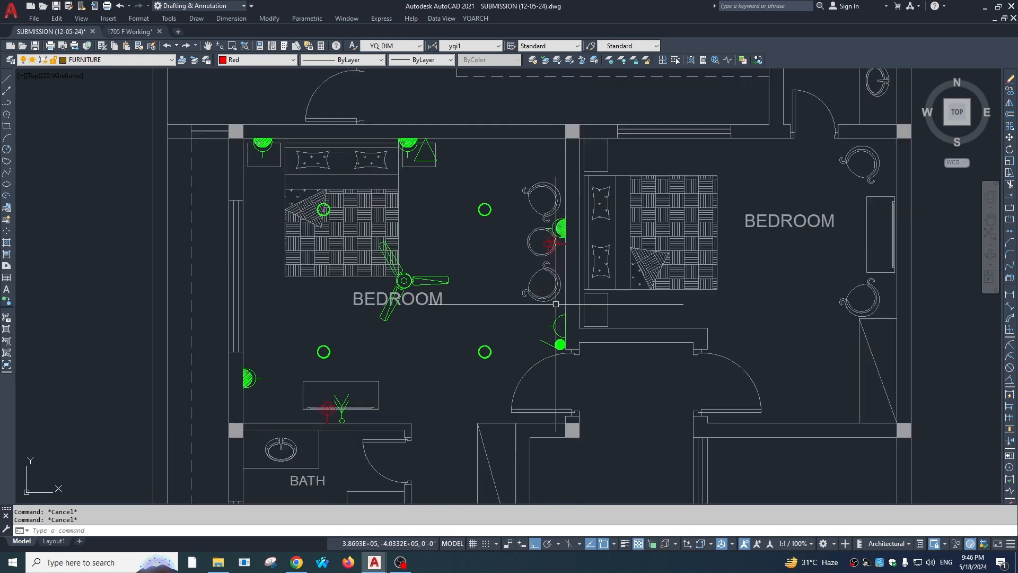
pyautogui.scroll(-8, 459, 171)
pyautogui.scroll(8, 464, 218)
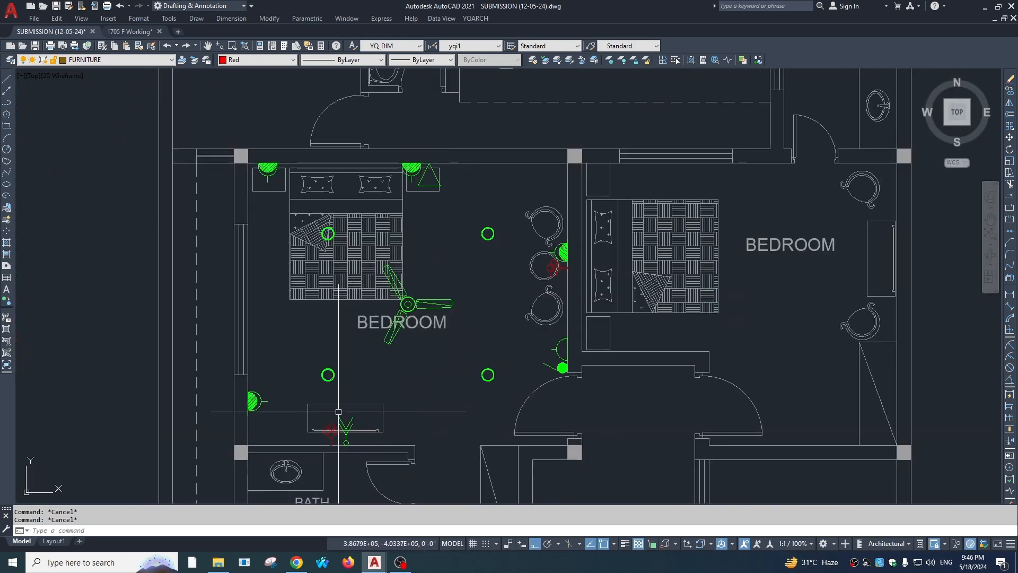
pyautogui.press('Return')
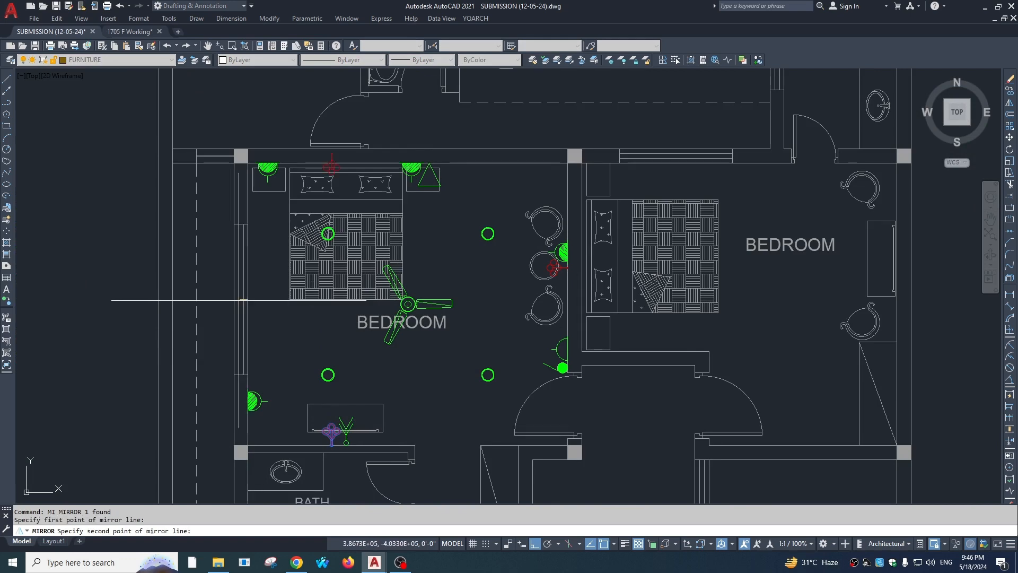
pyautogui.click(230, 300)
pyautogui.press('space')
pyautogui.press('Escape')
# Move the mirrored fancy light along the head wall to the middle of the bed, between the two pillows.
pyautogui.click(333, 155)
pyautogui.write('m')
pyautogui.press('space')
pyautogui.click(332, 164)
pyautogui.press('space')
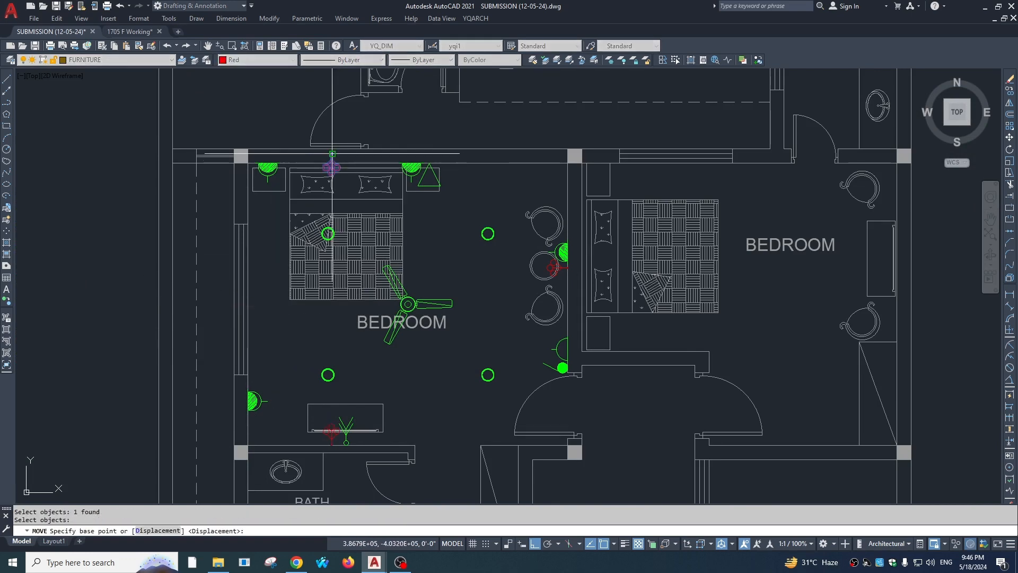
pyautogui.click(332, 154)
pyautogui.scroll(2, 332, 153)
pyautogui.scroll(-4, 484, 180)
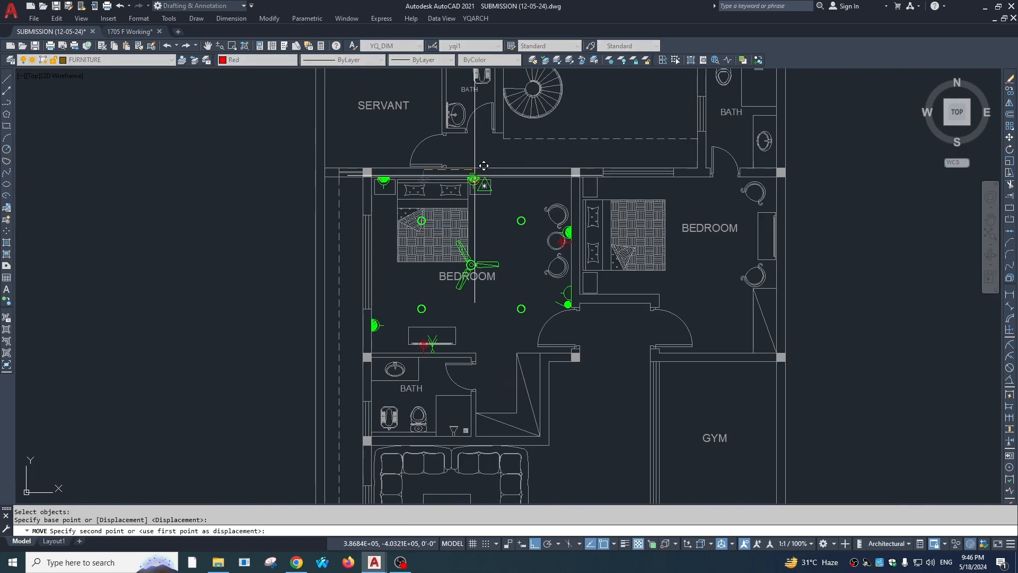
pyautogui.click(432, 180)
pyautogui.press('Escape')
# Move the fancy light above the bed up so its base sits on the inner face of the head wall.
pyautogui.scroll(1, 432, 183)
pyautogui.click(431, 186)
pyautogui.write(', m')
pyautogui.scroll(2, 432, 179)
pyautogui.press('space')
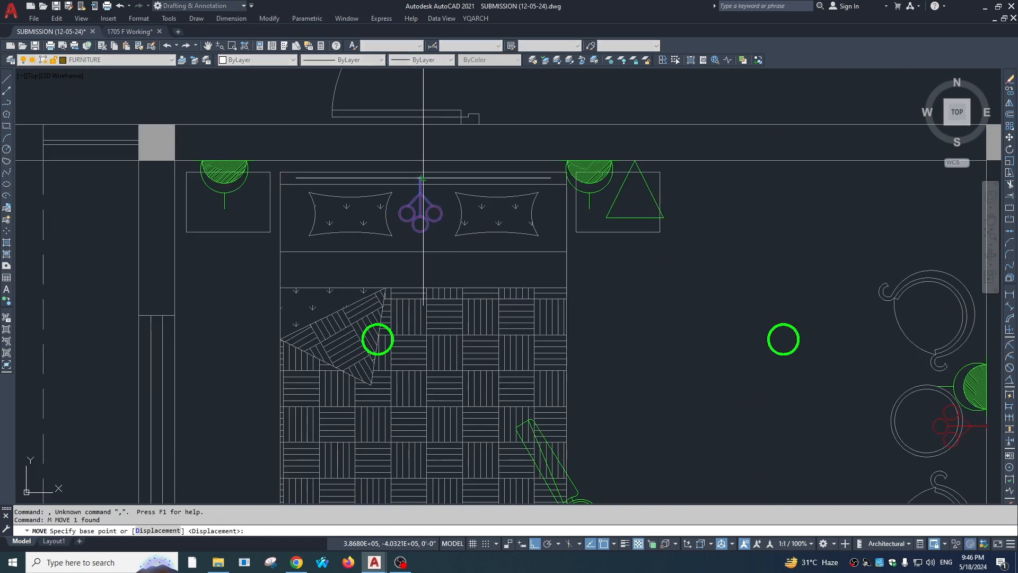
pyautogui.click(421, 177)
pyautogui.press('Escape')
pyautogui.scroll(-5, 453, 119)
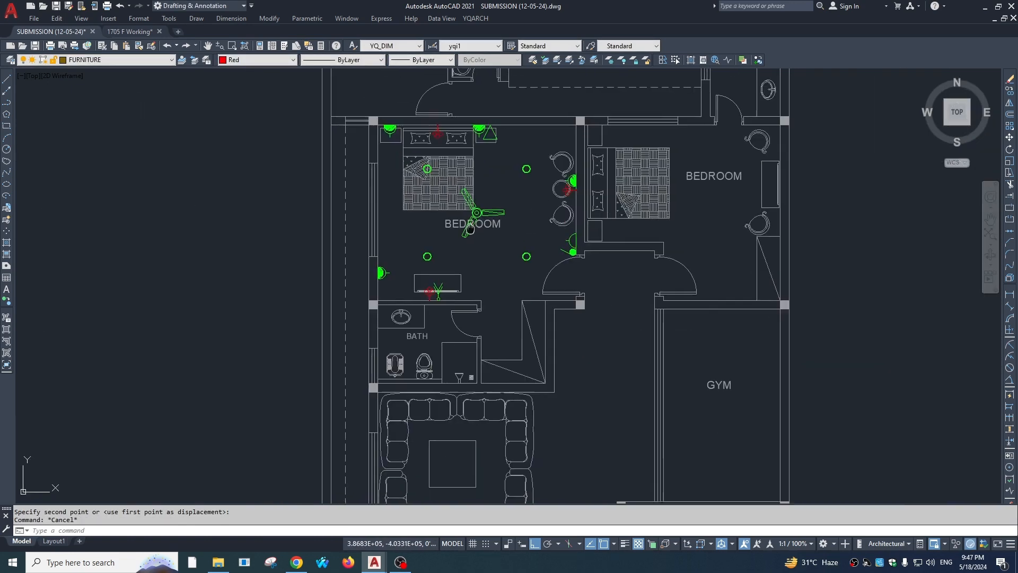
# Copy the red air conditioner symbol from the sample BED room's window wall to the bedroom's window wall.
pyautogui.scroll(2, 510, 255)
pyautogui.moveTo(511, 255); pyautogui.dragTo(495, 311, button='middle')
pyautogui.scroll(2, 425, 221)
pyautogui.press('Escape')
pyautogui.scroll(-2, 425, 221)
pyautogui.moveTo(424, 220); pyautogui.dragTo(395, 103, button='middle')
pyautogui.scroll(-7, 424, 106)
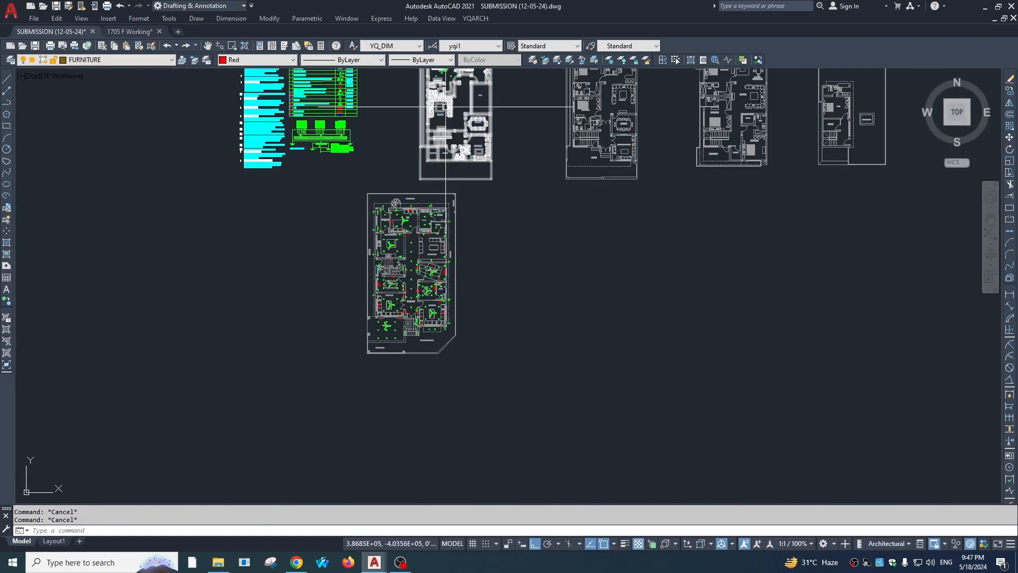
pyautogui.scroll(6, 381, 239)
pyautogui.scroll(2, 438, 203)
pyautogui.moveTo(438, 203); pyautogui.dragTo(403, 424, button='middle')
pyautogui.scroll(2, 494, 262)
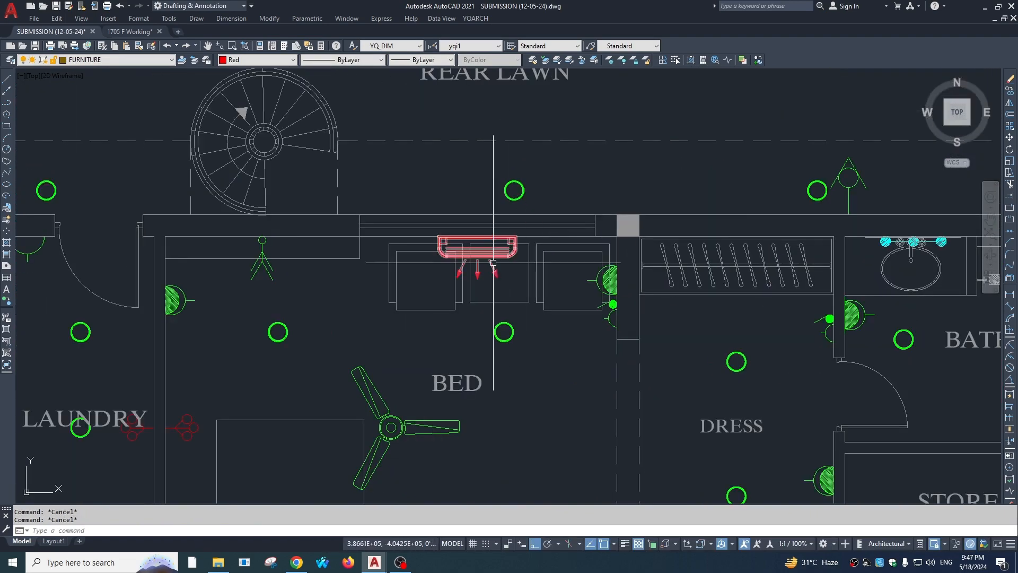
pyautogui.press('Return')
pyautogui.click(484, 247)
pyautogui.scroll(-6, 484, 247)
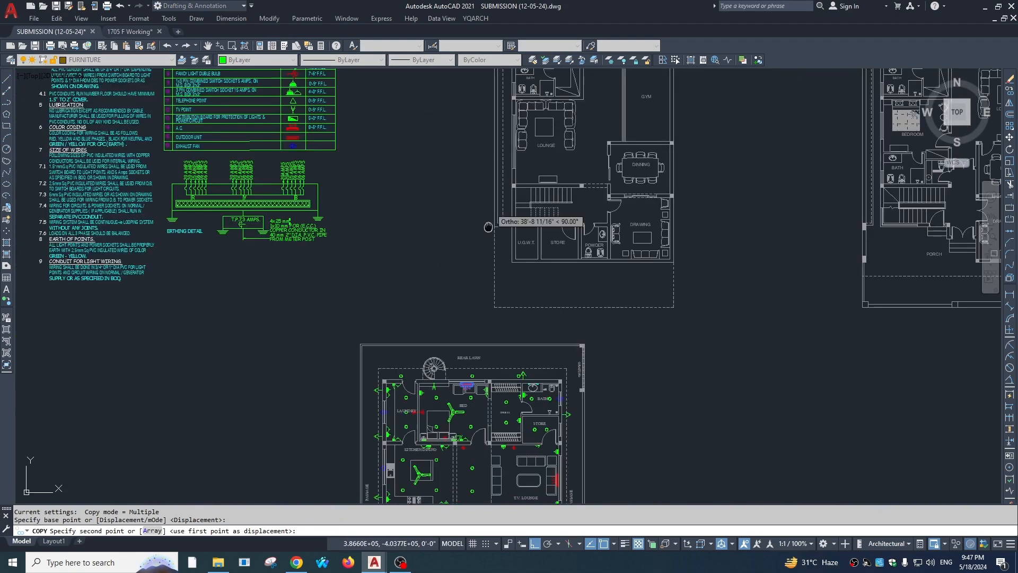
pyautogui.scroll(3, 497, 167)
pyautogui.scroll(5, 496, 167)
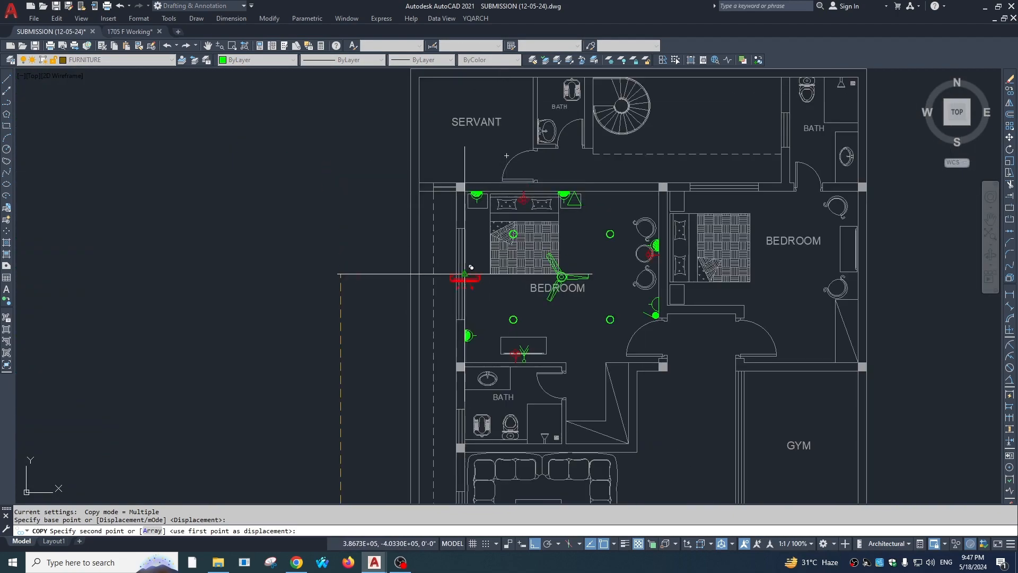
pyautogui.click(465, 274)
pyautogui.press('Escape')
# Rotate the copied air conditioner a quarter turn counterclockwise so its arrows point into the bedroom.
pyautogui.write('R')
pyautogui.press('Return')
pyautogui.scroll(5, 473, 289)
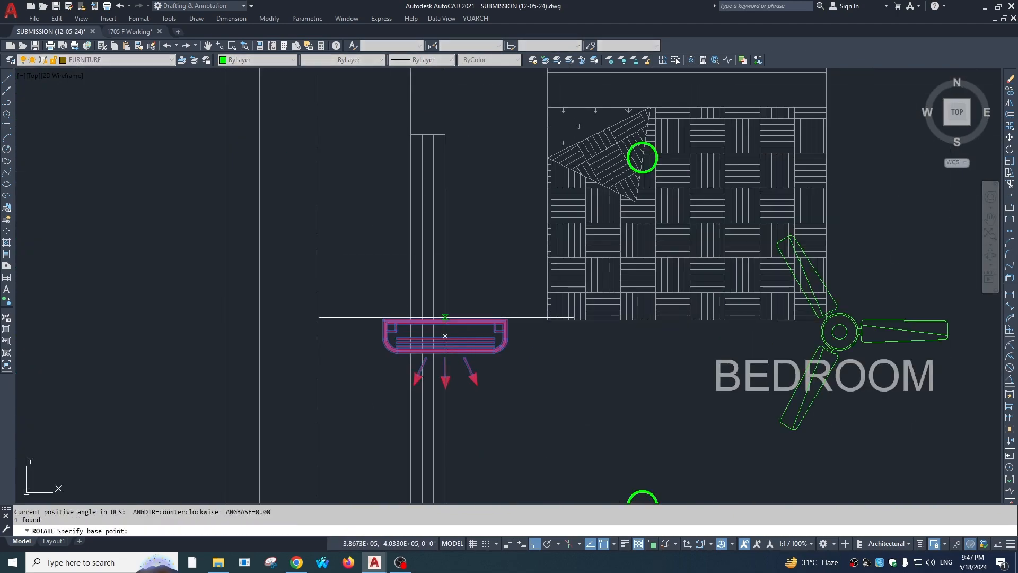
pyautogui.click(436, 333)
pyautogui.click(465, 230)
# Move the rotated air conditioner against the inner face of the bedroom's window wall.
pyautogui.click(461, 302)
pyautogui.write('m')
pyautogui.press('Return')
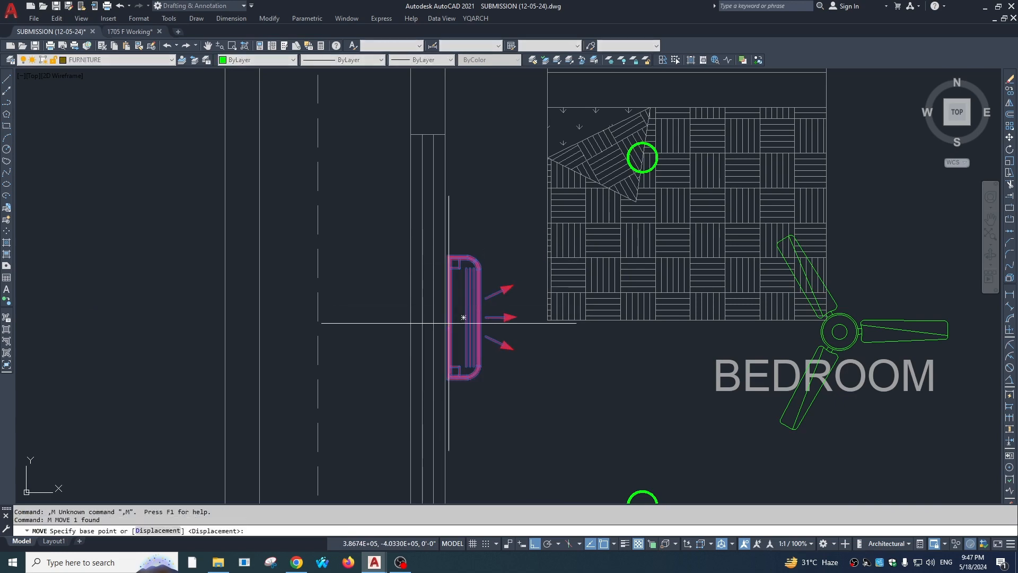
pyautogui.click(466, 318)
pyautogui.press('Escape')
# Review the placement of the lights, fan, sockets, switches and air conditioner in the gym-level bedroom.
pyautogui.scroll(-2, 493, 319)
pyautogui.scroll(-7, 467, 286)
pyautogui.scroll(5, 425, 249)
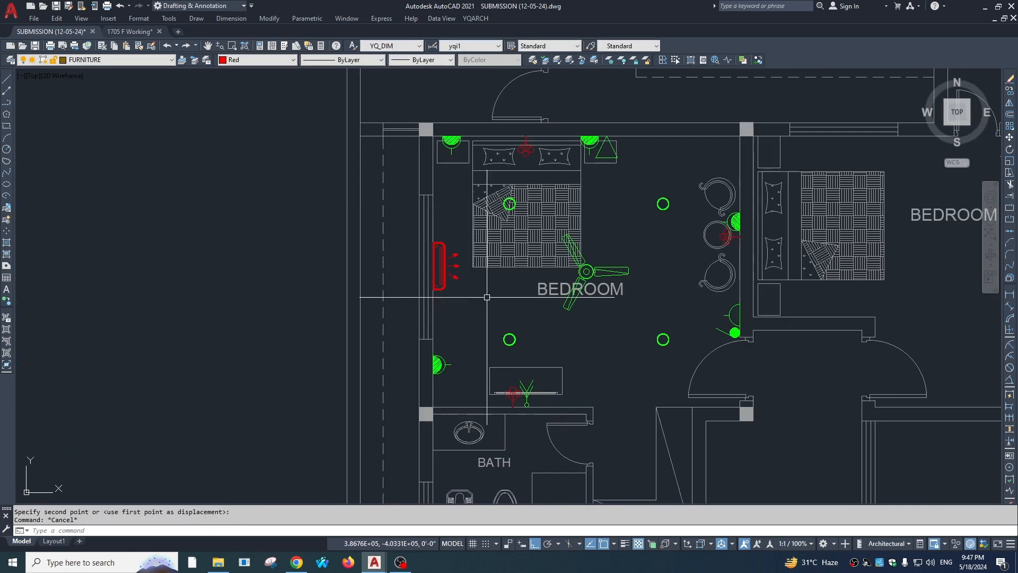
pyautogui.scroll(-1, 431, 234)
pyautogui.scroll(3, 440, 227)
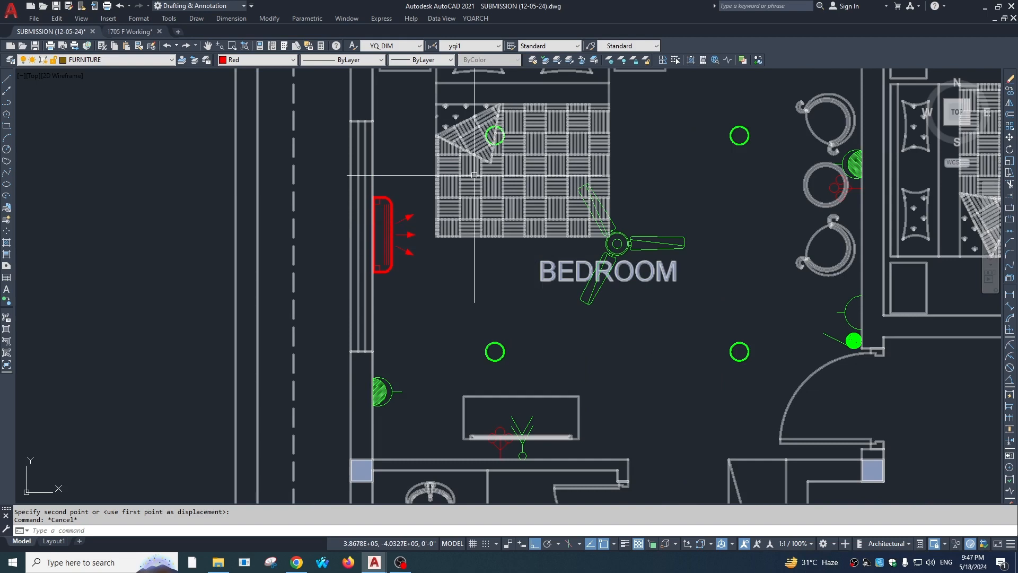
pyautogui.scroll(-8, 456, 232)
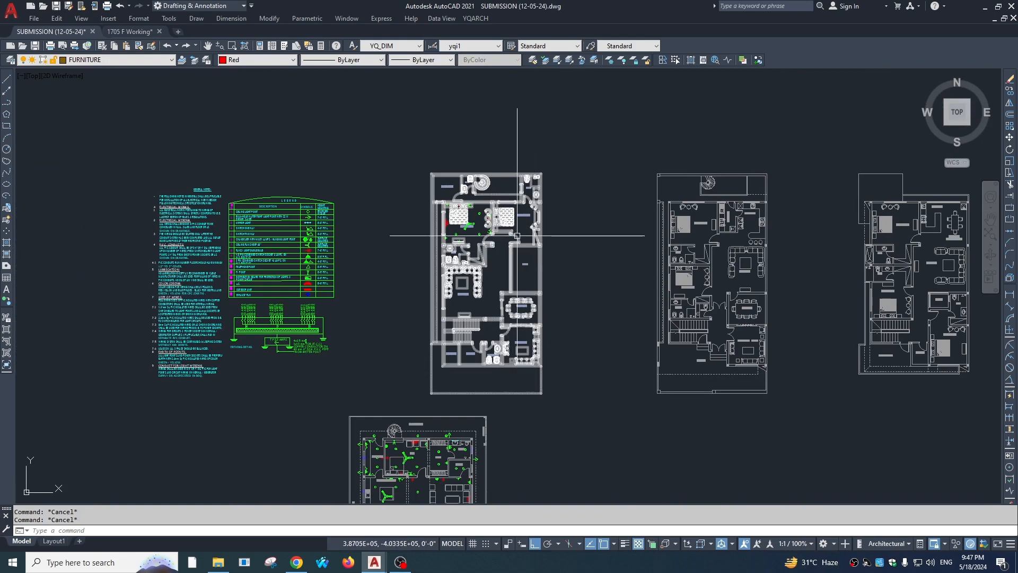
pyautogui.scroll(8, 467, 228)
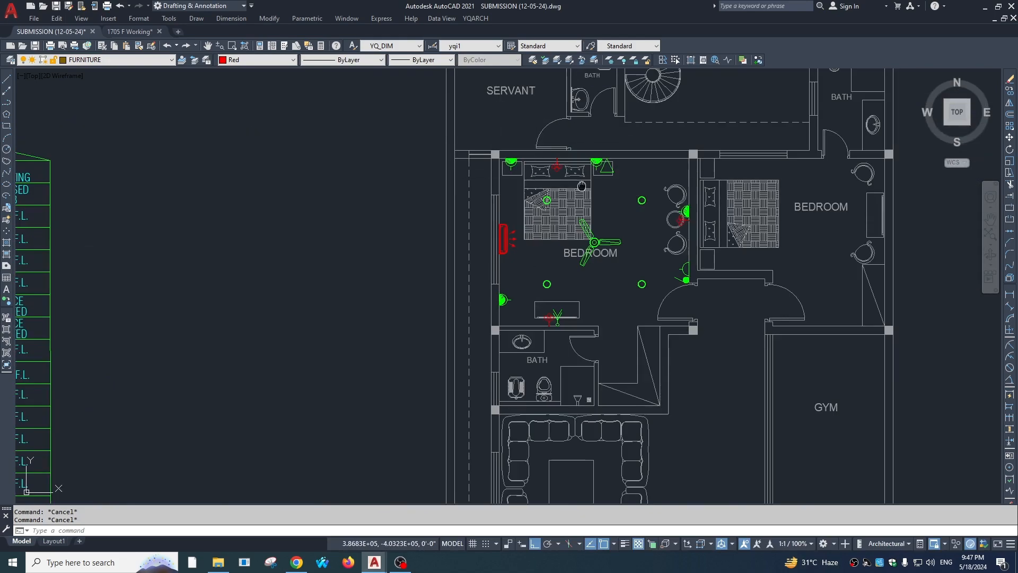
pyautogui.scroll(-3, 593, 288)
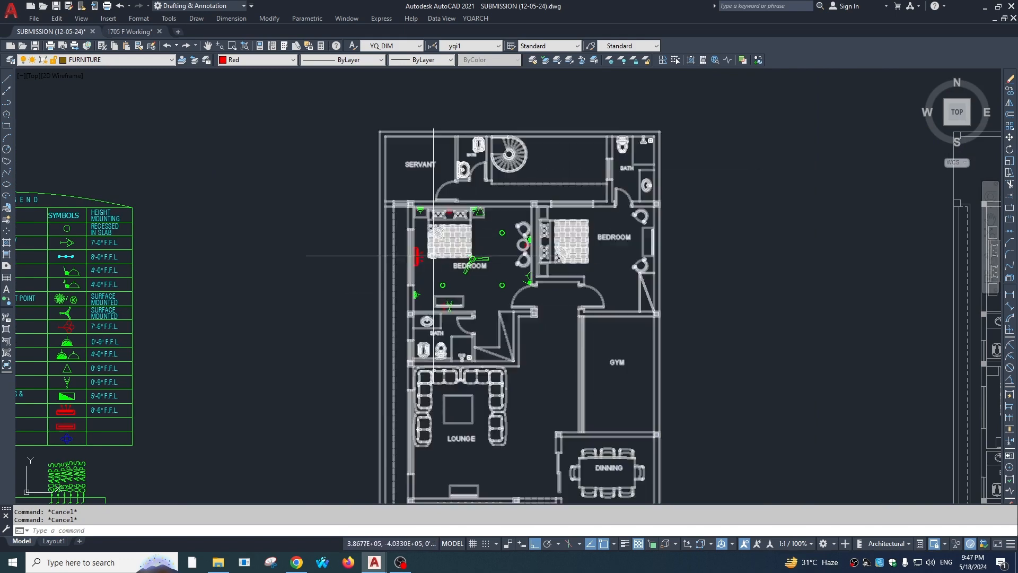
pyautogui.scroll(2, 433, 256)
pyautogui.moveTo(442, 297); pyautogui.dragTo(443, 271, button='middle')
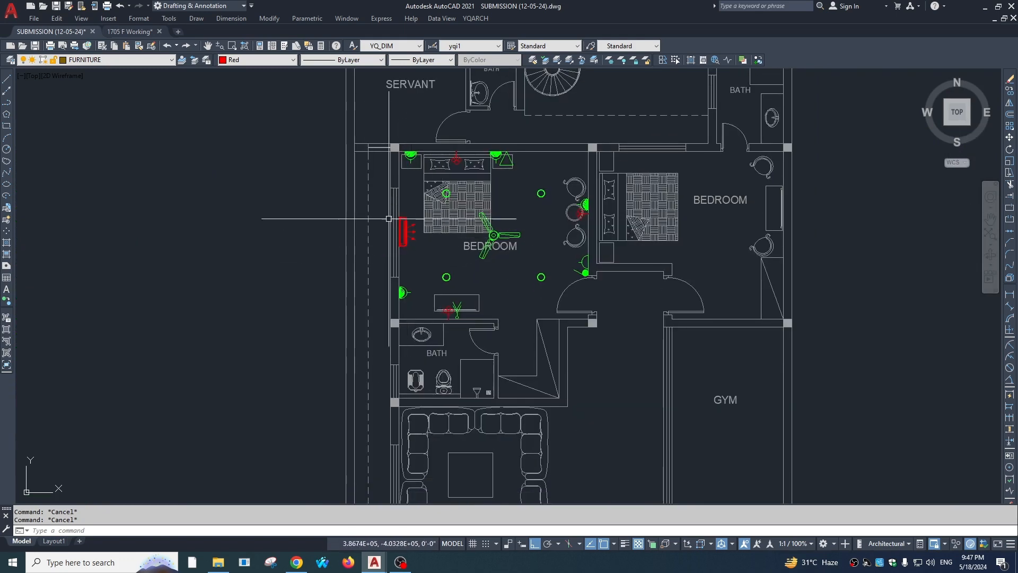
pyautogui.moveTo(542, 194); pyautogui.dragTo(532, 215, button='middle')
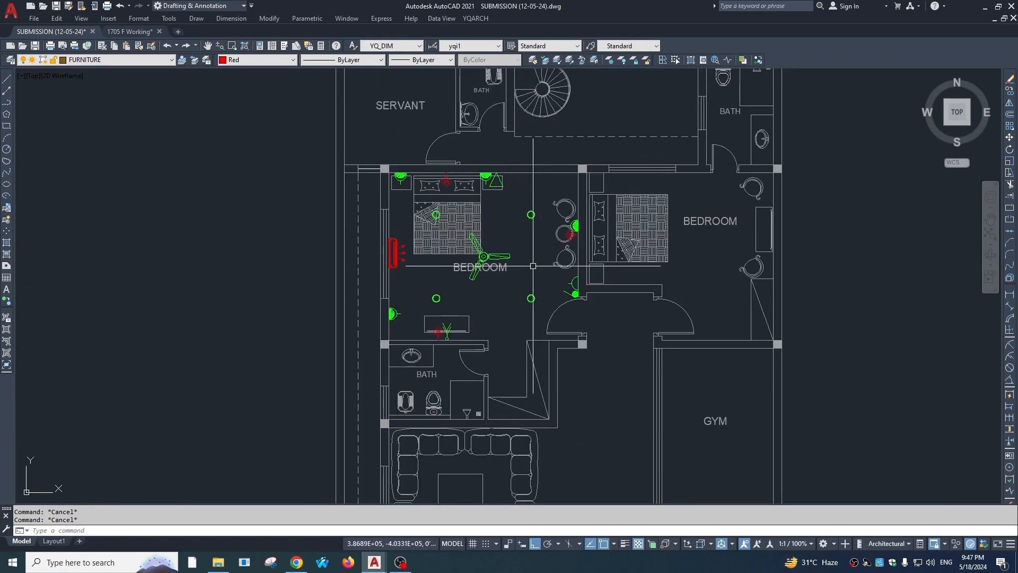
# Examine the electrical symbols in and around the sample plan's LAUNDRY, BED and DRESS rooms.
pyautogui.scroll(-3, 533, 266)
pyautogui.moveTo(469, 290); pyautogui.dragTo(470, 190, button='middle')
pyautogui.scroll(-2, 470, 190)
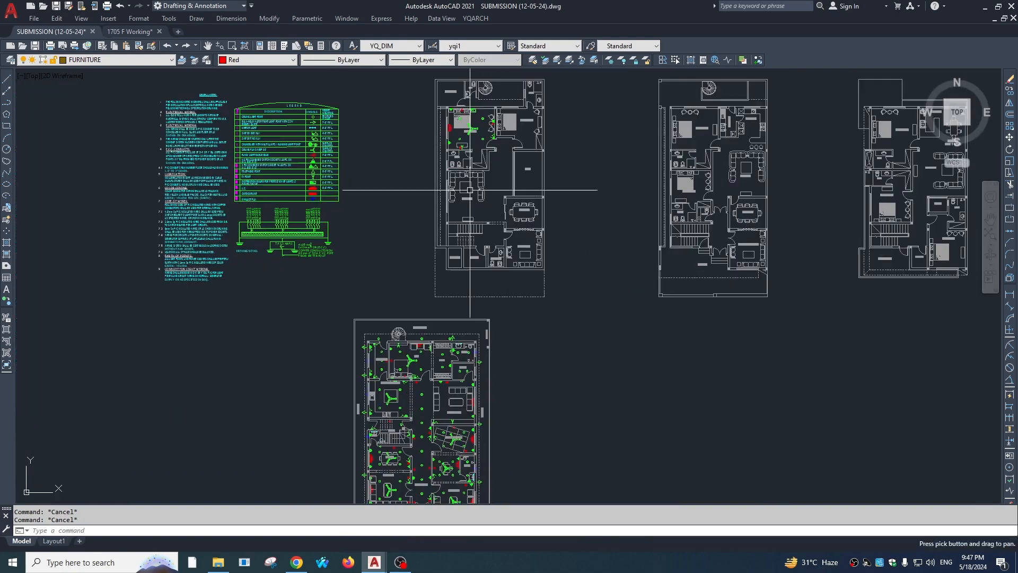
pyautogui.scroll(-2, 470, 189)
pyautogui.moveTo(441, 367); pyautogui.dragTo(434, 293, button='middle')
pyautogui.scroll(6, 413, 292)
pyautogui.moveTo(410, 208); pyautogui.dragTo(429, 379, button='middle')
pyautogui.scroll(2, 425, 192)
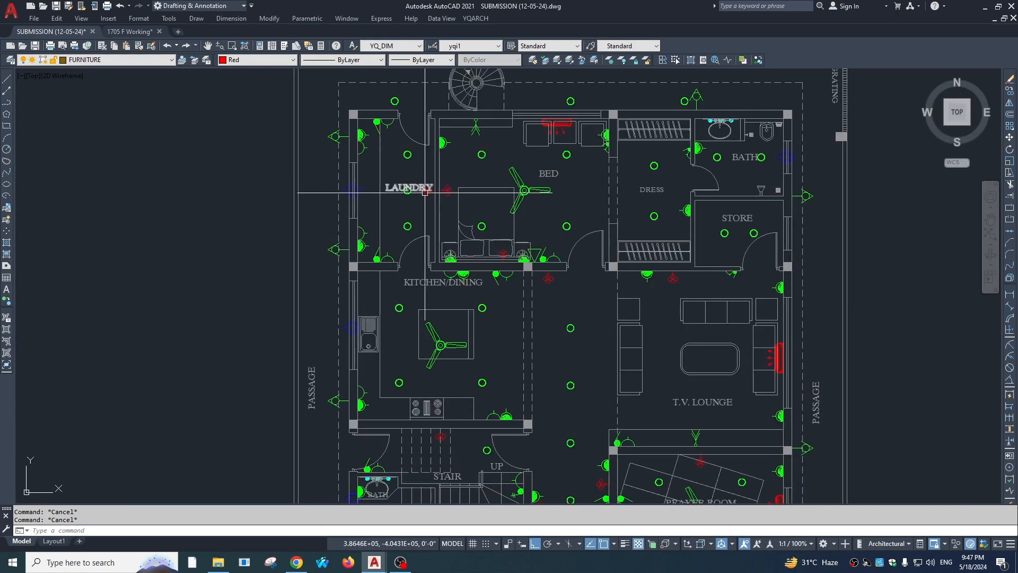
pyautogui.moveTo(568, 147); pyautogui.dragTo(527, 216, button='middle')
pyautogui.scroll(2, 526, 217)
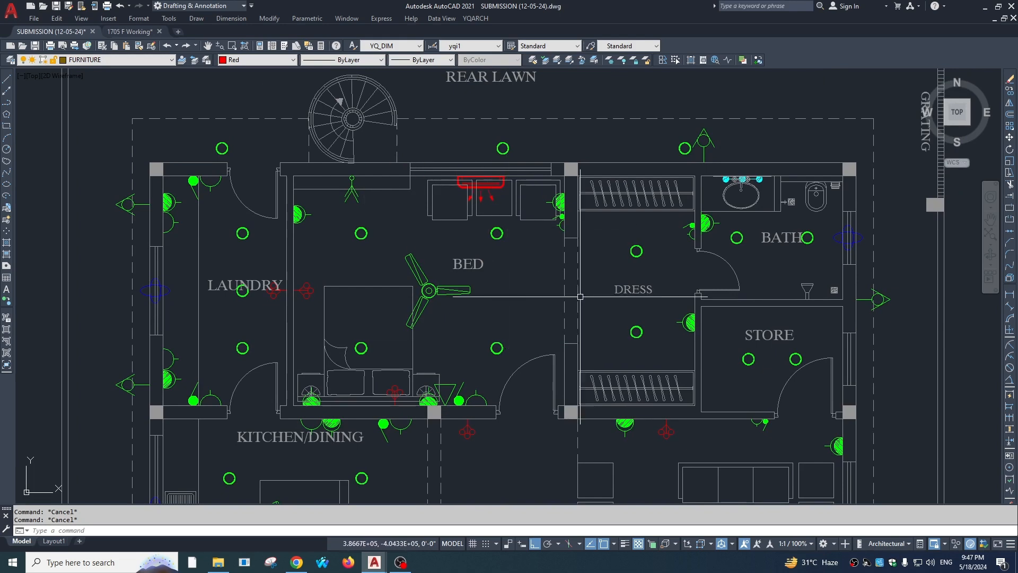
# Copy the switch and small socket beside the sample plan's BED and DRESS opening to the wall by the gym-level bathroom door.
pyautogui.scroll(6, 437, 342)
pyautogui.click(522, 182)
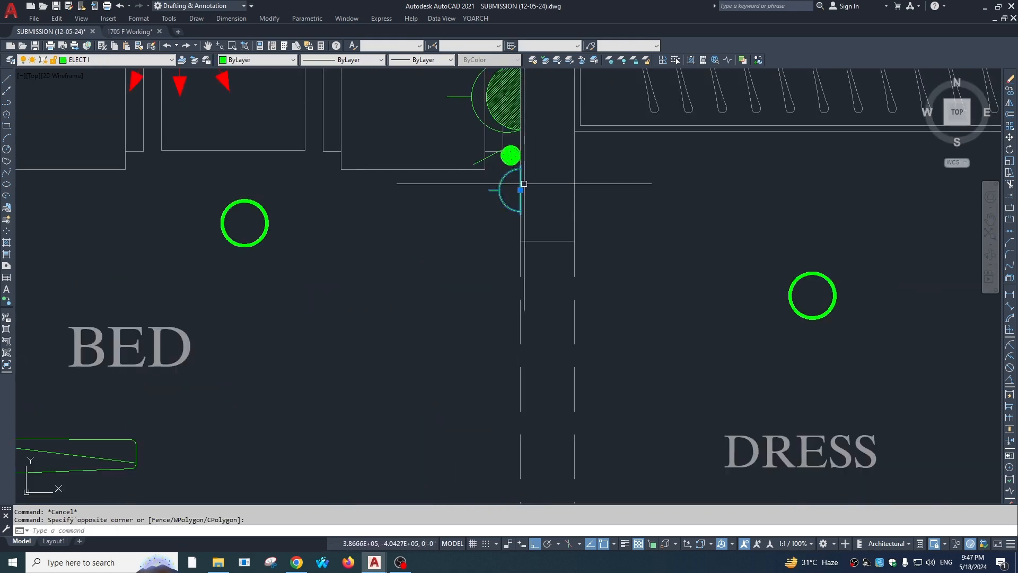
pyautogui.press('Escape')
pyautogui.click(511, 156)
pyautogui.click(499, 208)
pyautogui.write('cio')
pyautogui.press('Return')
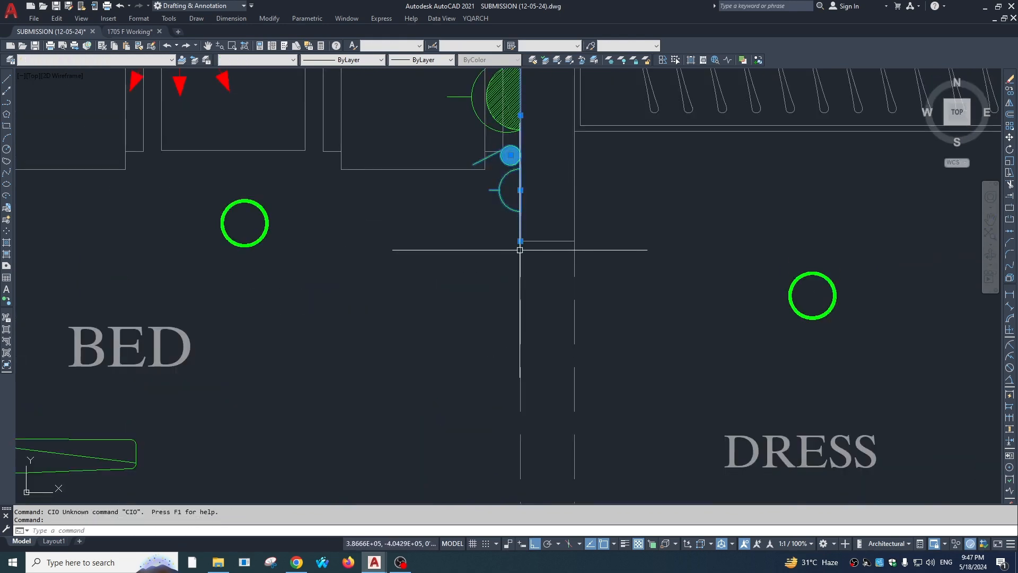
pyautogui.write('co')
pyautogui.press('Return')
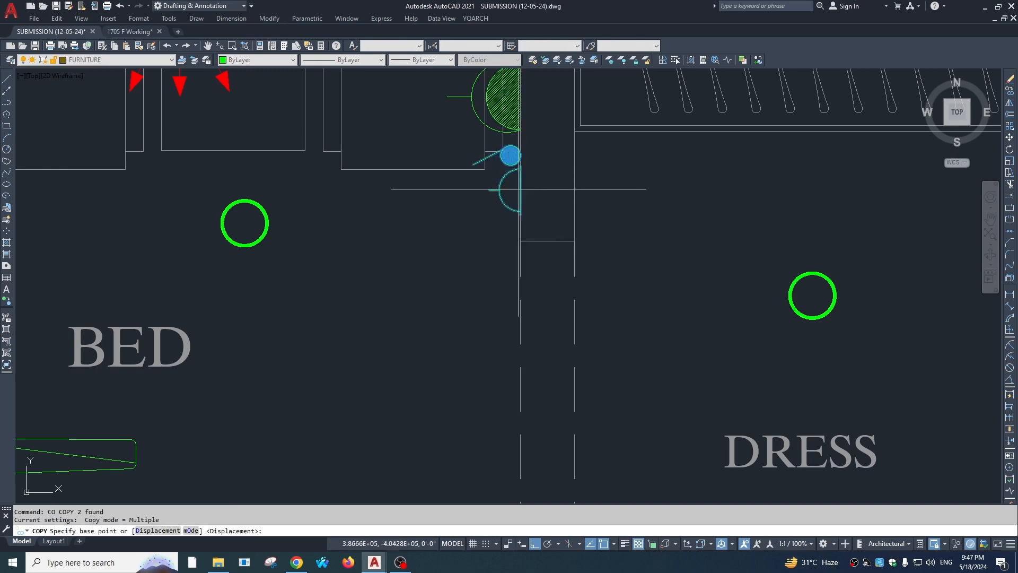
pyautogui.click(511, 155)
pyautogui.scroll(-4, 492, 338)
pyautogui.scroll(-3, 492, 338)
pyautogui.scroll(6, 472, 288)
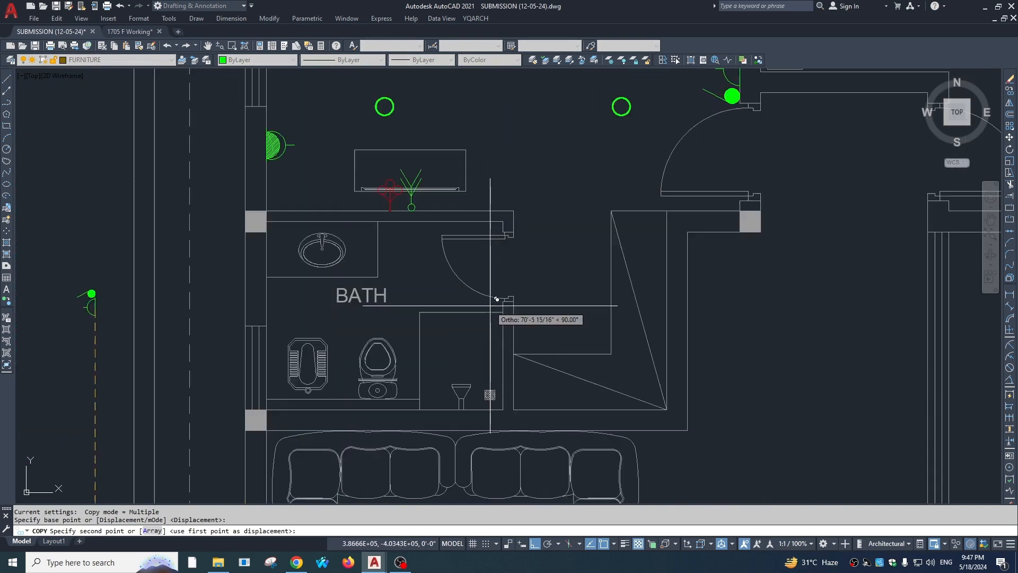
pyautogui.click(515, 318)
pyautogui.press('Escape')
# Mirror the copied switch and socket across the wall face to the outer side of the bathroom wall, erasing the originals.
pyautogui.scroll(2, 517, 330)
pyautogui.click(521, 338)
pyautogui.click(502, 289)
pyautogui.write('mi')
pyautogui.press('Return')
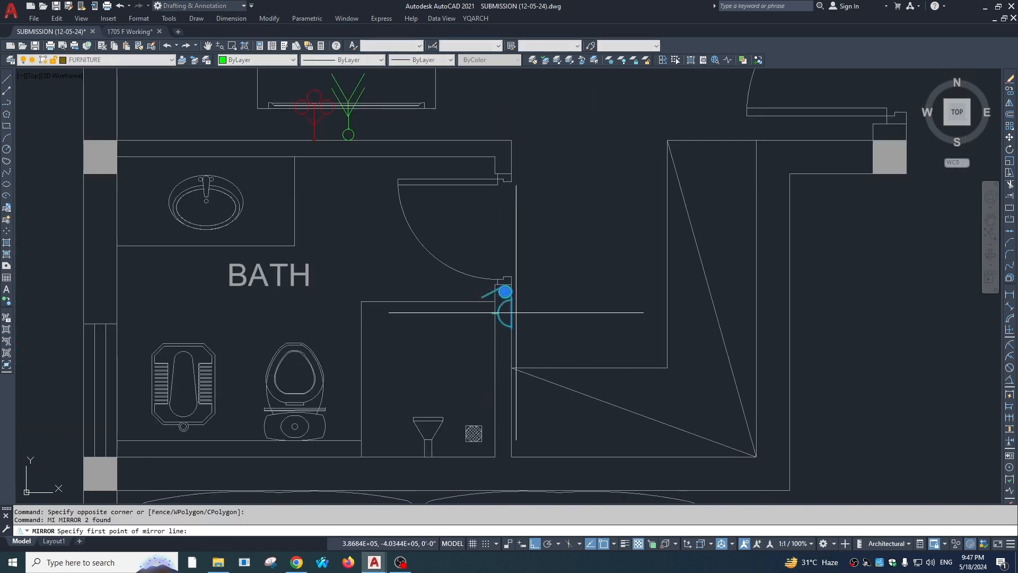
pyautogui.click(513, 327)
pyautogui.click(529, 340)
pyautogui.write('y')
pyautogui.press('Return')
pyautogui.press('Return')
pyautogui.press('Escape')
# Draw a diagonal helper line across the open floor of the dressing alcove outside the bathroom door.
pyautogui.write('l')
pyautogui.press('Return')
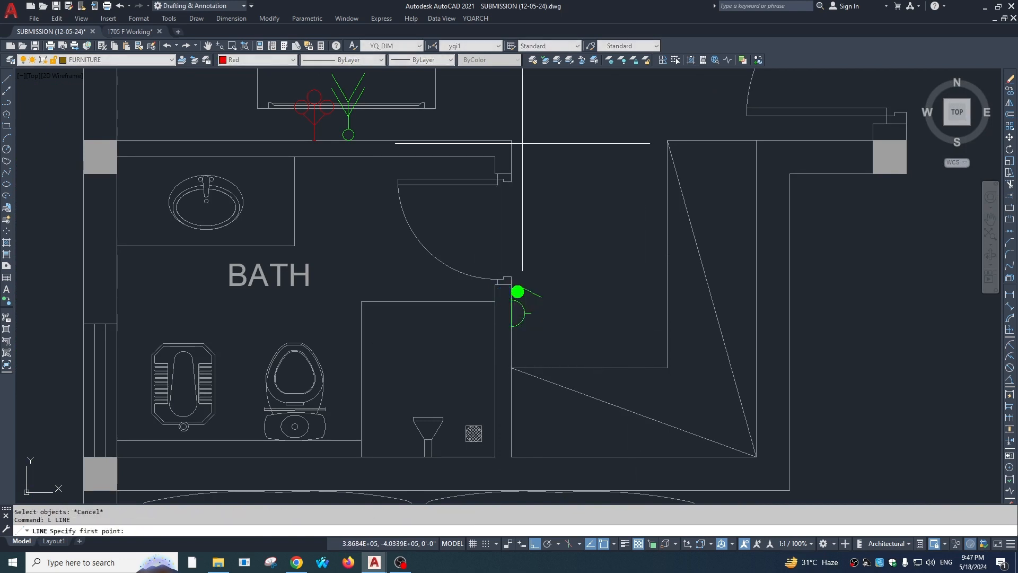
pyautogui.click(513, 142)
pyautogui.scroll(-3, 558, 409)
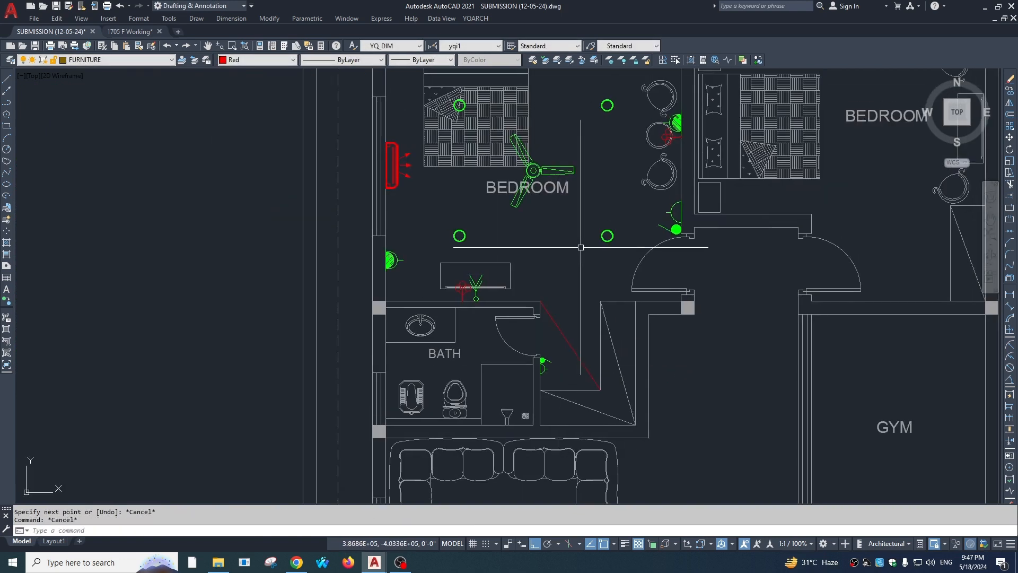
pyautogui.press('Escape')
# Copy a ceiling light from the bedroom to the midpoint of the alcove's diagonal helper line.
pyautogui.click(593, 257)
pyautogui.click(614, 229)
pyautogui.write('co')
pyautogui.press('Return')
pyautogui.click(607, 236)
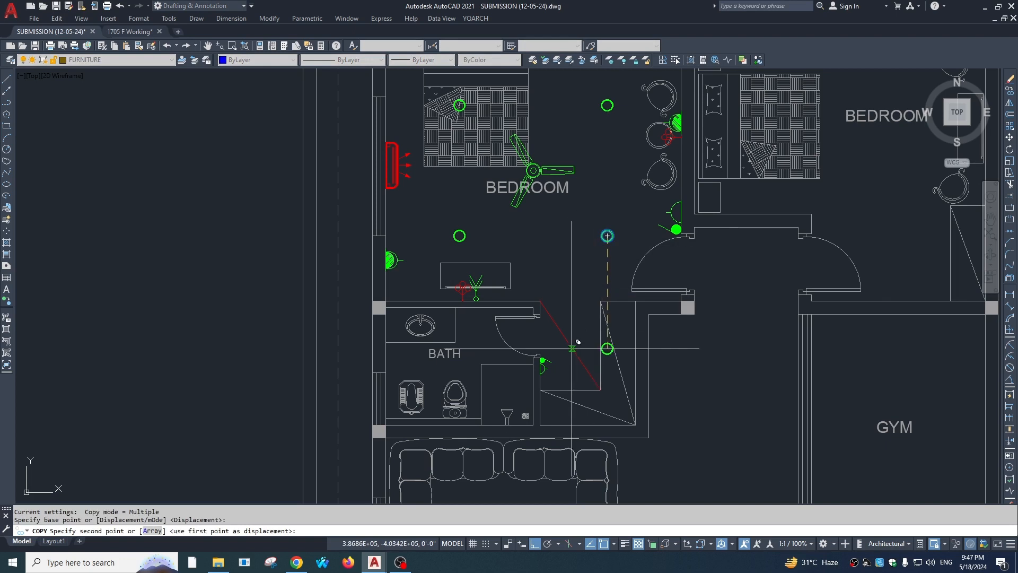
pyautogui.click(567, 342)
pyautogui.press('Escape')
# Erase the diagonal helper line from the dressing alcove.
pyautogui.click(586, 356)
pyautogui.click(578, 366)
pyautogui.write('e')
pyautogui.press('Return')
pyautogui.scroll(3, 570, 360)
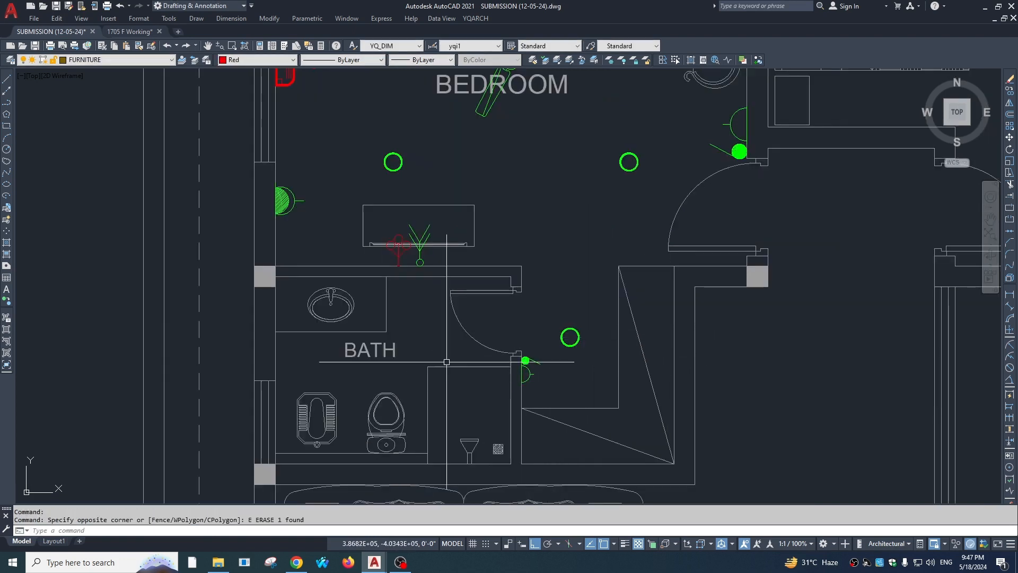
pyautogui.press('Escape')
pyautogui.press('Escape')
# Draw a diagonal helper line between opposite inner corners of the gym-level bathroom.
pyautogui.scroll(-2, 718, 253)
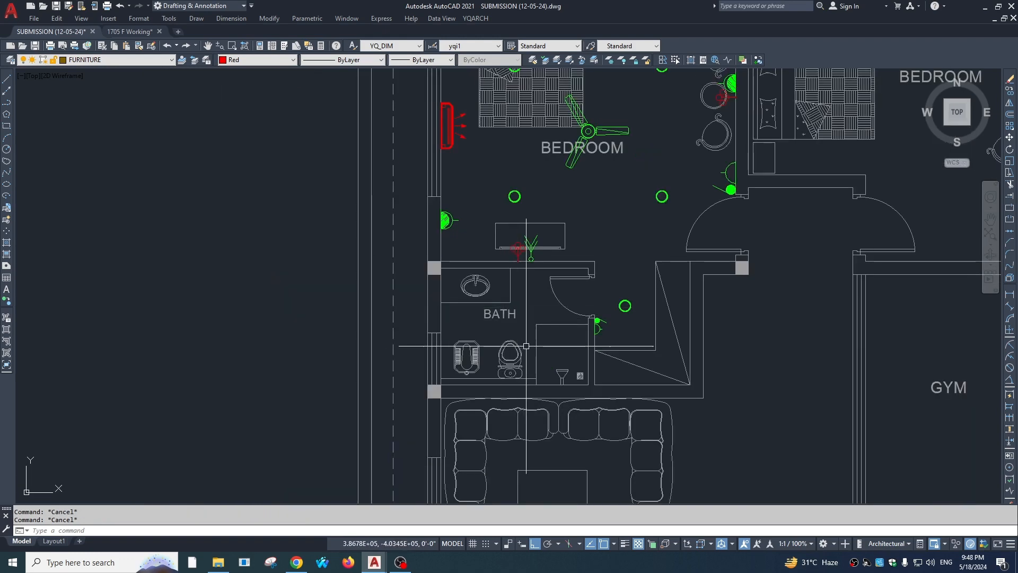
pyautogui.write('l')
pyautogui.press('Return')
pyautogui.click(588, 384)
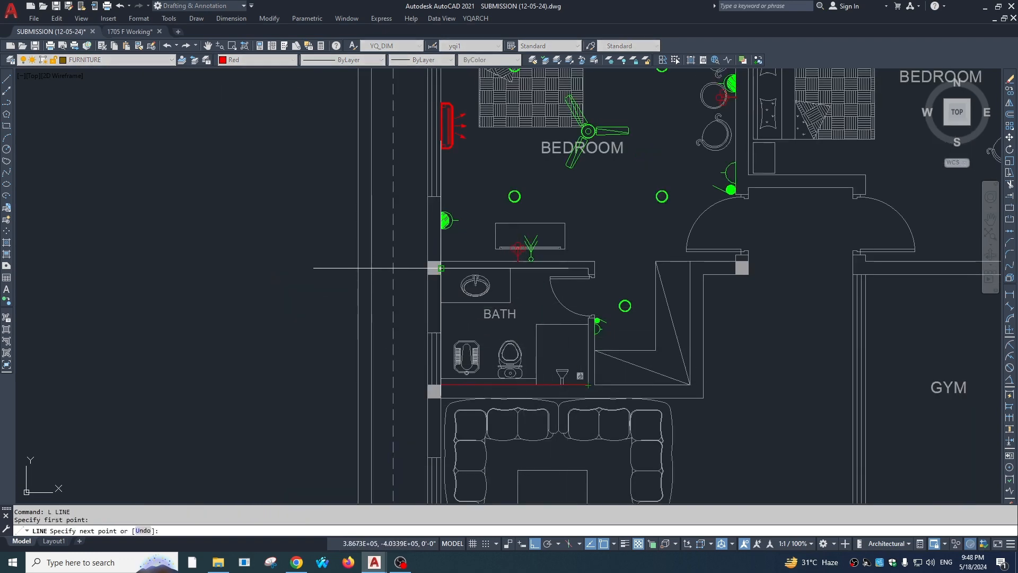
pyautogui.press('Escape')
# Copy the alcove's ceiling light to the midpoint of the bathroom's diagonal helper line.
pyautogui.write('co')
pyautogui.press('Return')
pyautogui.click(625, 306)
pyautogui.press('Return')
pyautogui.scroll(2, 624, 306)
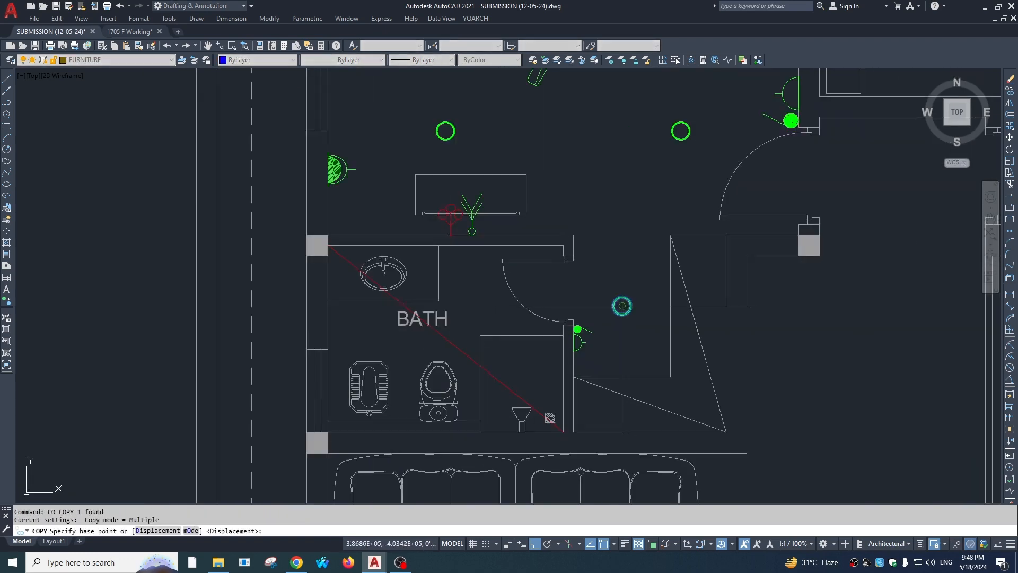
pyautogui.click(624, 306)
pyautogui.scroll(-2, 403, 305)
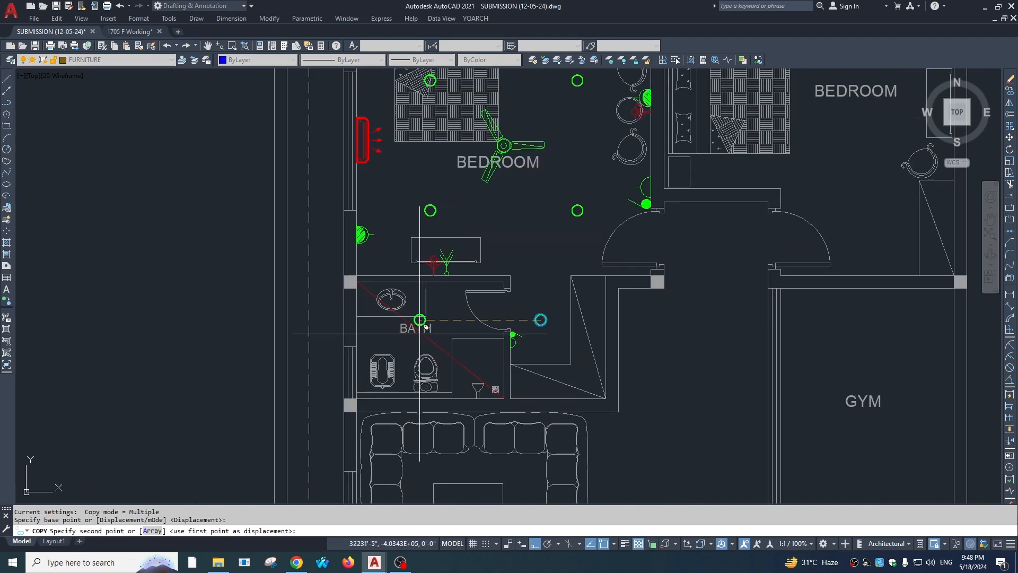
pyautogui.click(430, 340)
pyautogui.press('Escape')
# Erase the diagonal helper line from the bathroom.
pyautogui.click(451, 354)
pyautogui.write('e')
pyautogui.press('Return')
pyautogui.press('Escape')
# Copy the three-dot mirror light from the sample plan's BATH to the wall above the gym-level bathroom's washbasin.
pyautogui.scroll(-10, 427, 318)
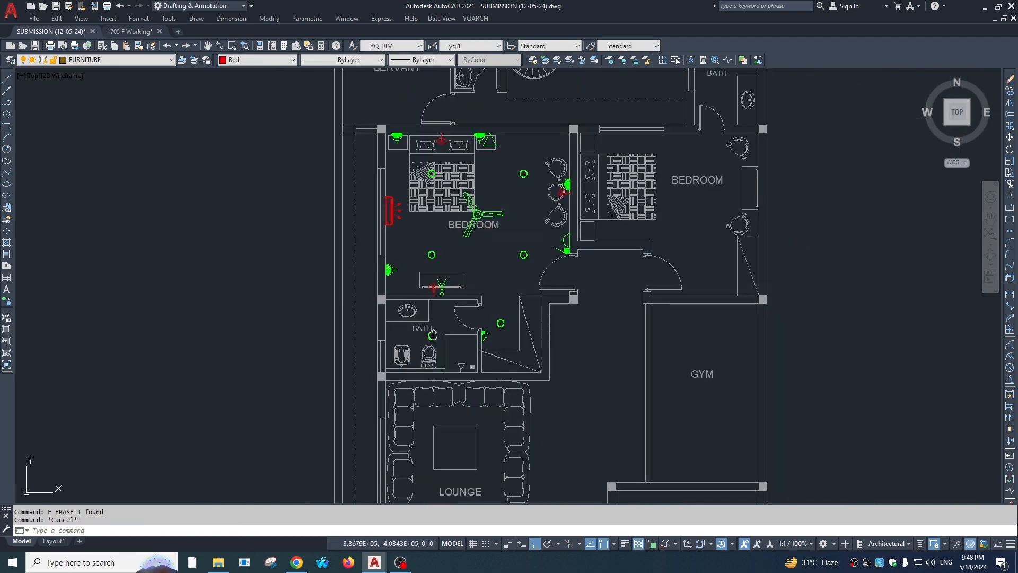
pyautogui.scroll(8, 429, 297)
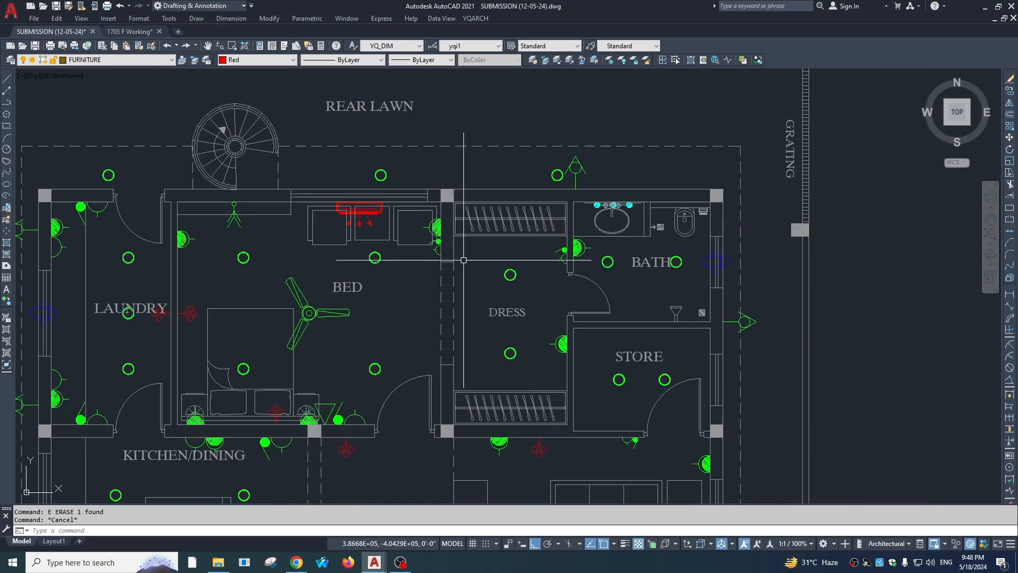
pyautogui.scroll(-3, 436, 266)
pyautogui.scroll(6, 557, 160)
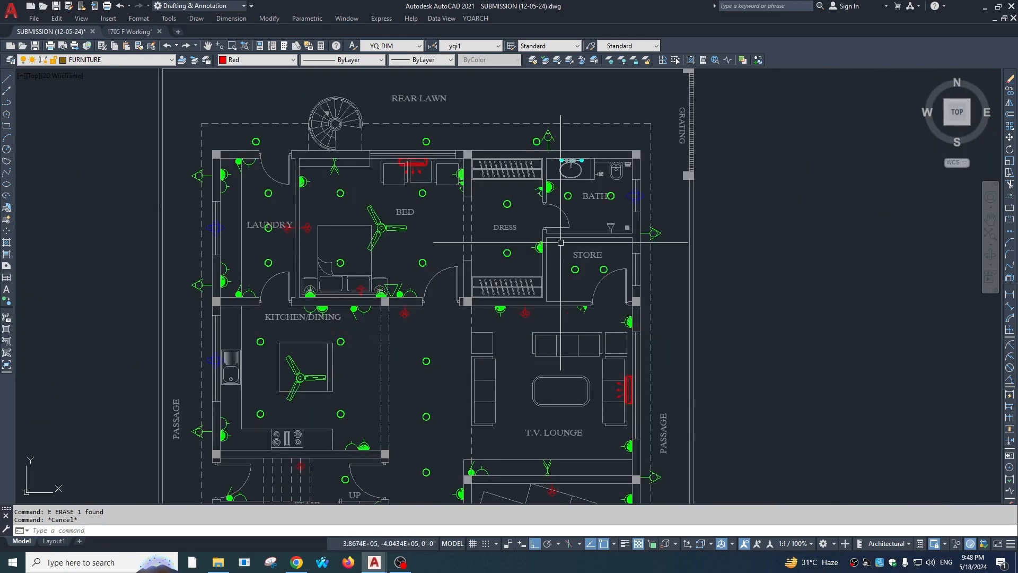
pyautogui.click(560, 120)
pyautogui.write('co')
pyautogui.press('Return')
pyautogui.click(515, 116)
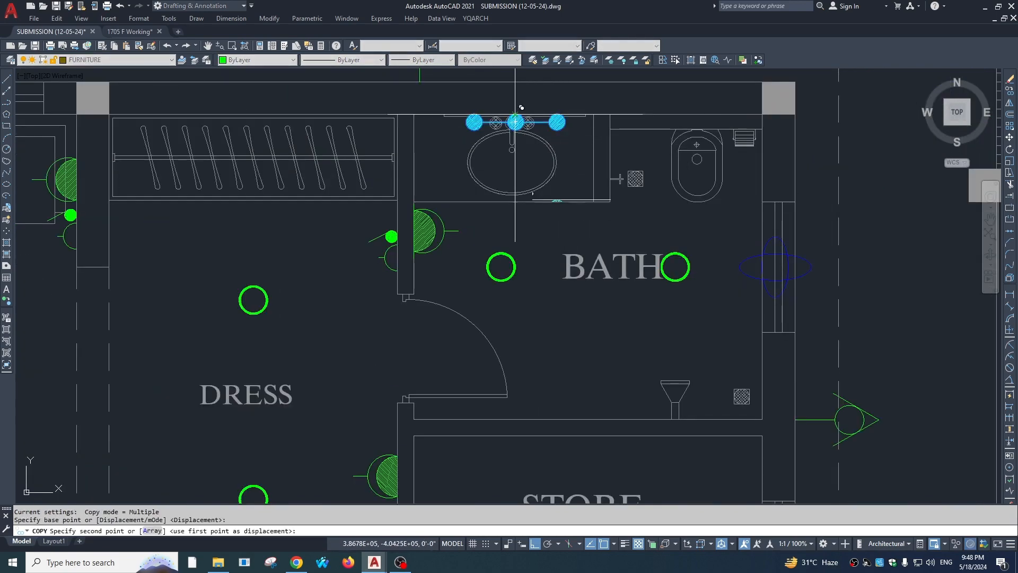
pyautogui.scroll(-8, 515, 109)
pyautogui.moveTo(512, 112); pyautogui.dragTo(490, 290, button='middle')
pyautogui.scroll(-4, 483, 263)
pyautogui.scroll(10, 483, 270)
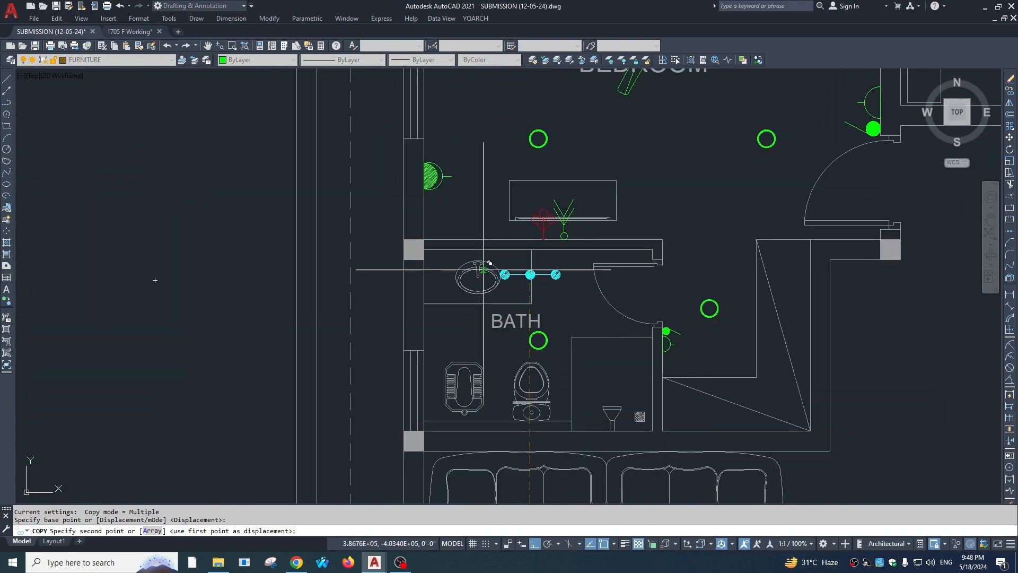
pyautogui.click(475, 249)
pyautogui.press('Escape')
# Copy the blue exhaust fan from the sample plan's BATH window to the gym-level bathroom window.
pyautogui.scroll(-10, 501, 298)
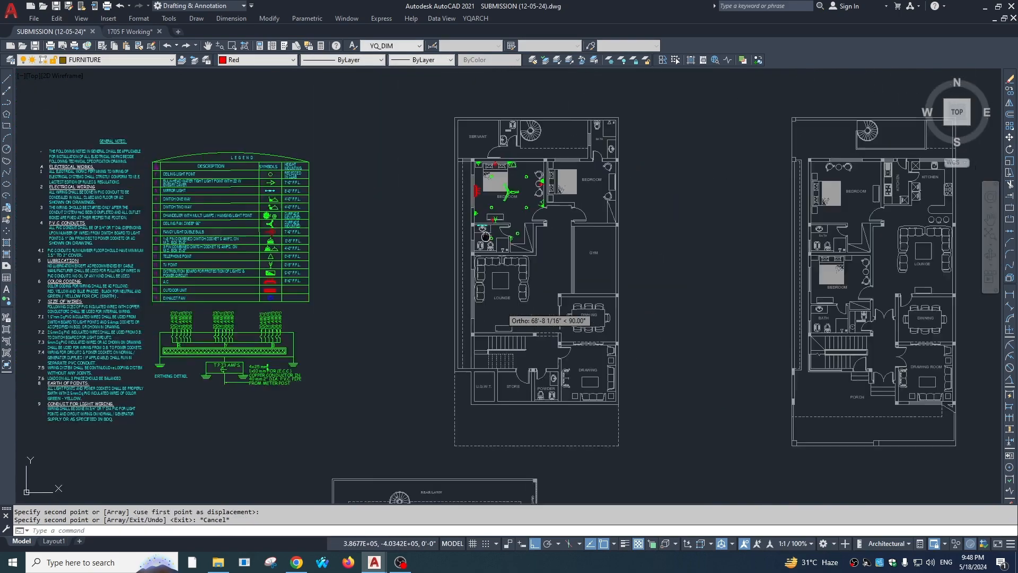
pyautogui.moveTo(478, 374); pyautogui.dragTo(471, 298, button='middle')
pyautogui.scroll(8, 477, 316)
pyautogui.scroll(2, 541, 327)
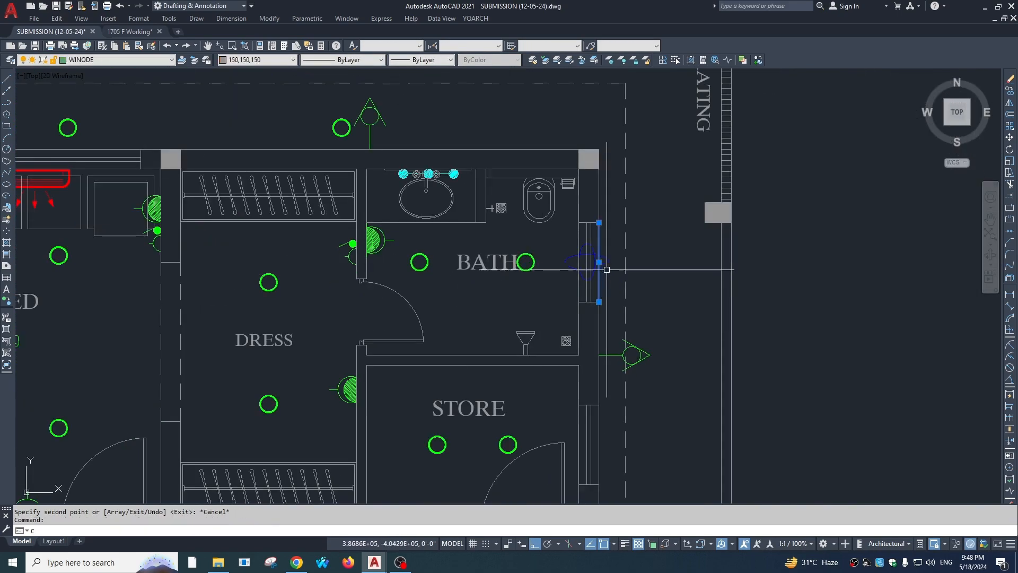
pyautogui.click(570, 286)
pyautogui.write('co')
pyautogui.press('Return')
pyautogui.click(586, 262)
pyautogui.scroll(-8, 587, 262)
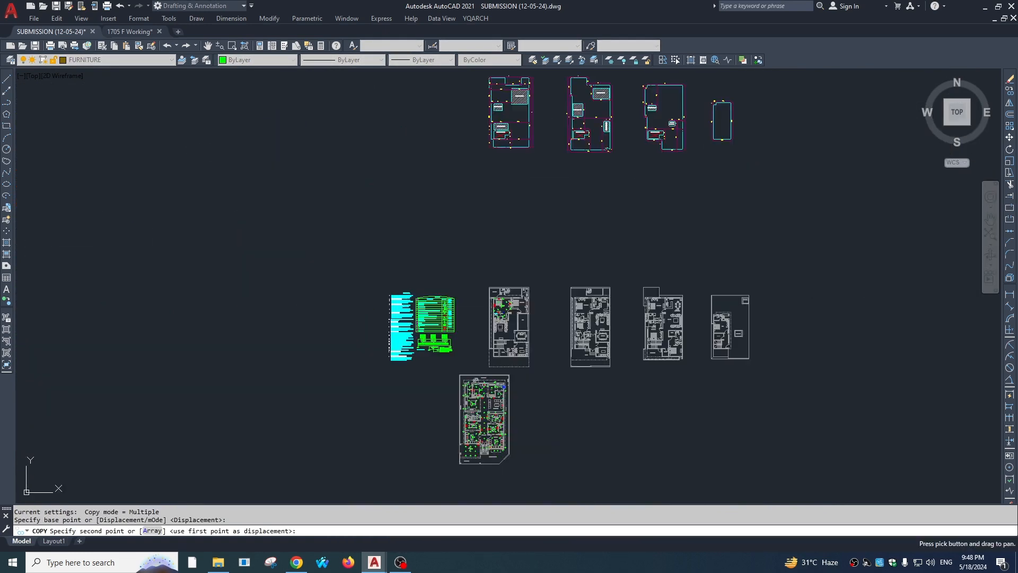
pyautogui.scroll(10, 510, 308)
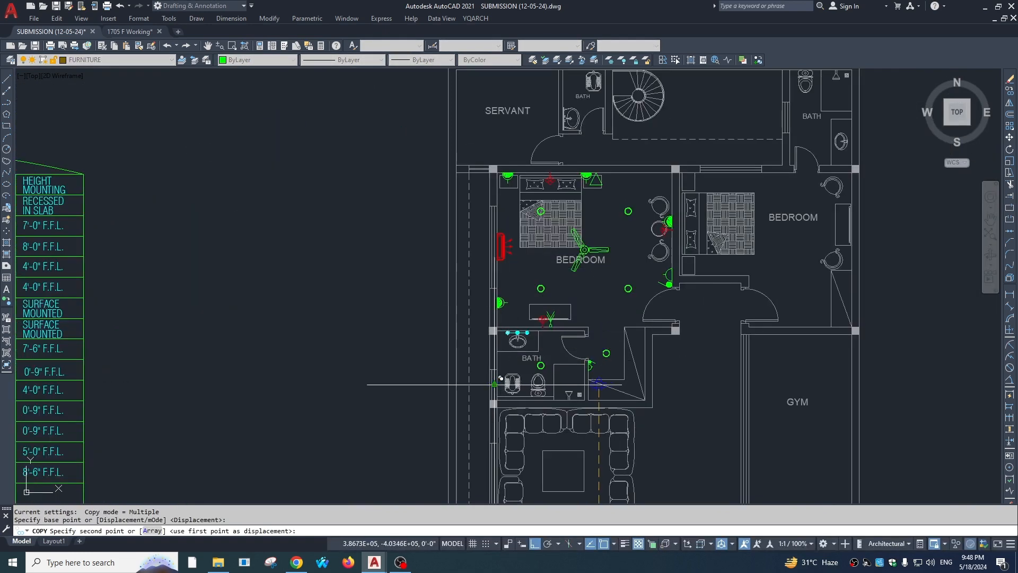
pyautogui.click(495, 384)
pyautogui.press('Escape')
# Examine the placement of the mirror light, ceiling light and exhaust fan in the gym-level bathroom.
pyautogui.scroll(4, 501, 378)
pyautogui.scroll(-3, 501, 318)
pyautogui.scroll(3, 502, 277)
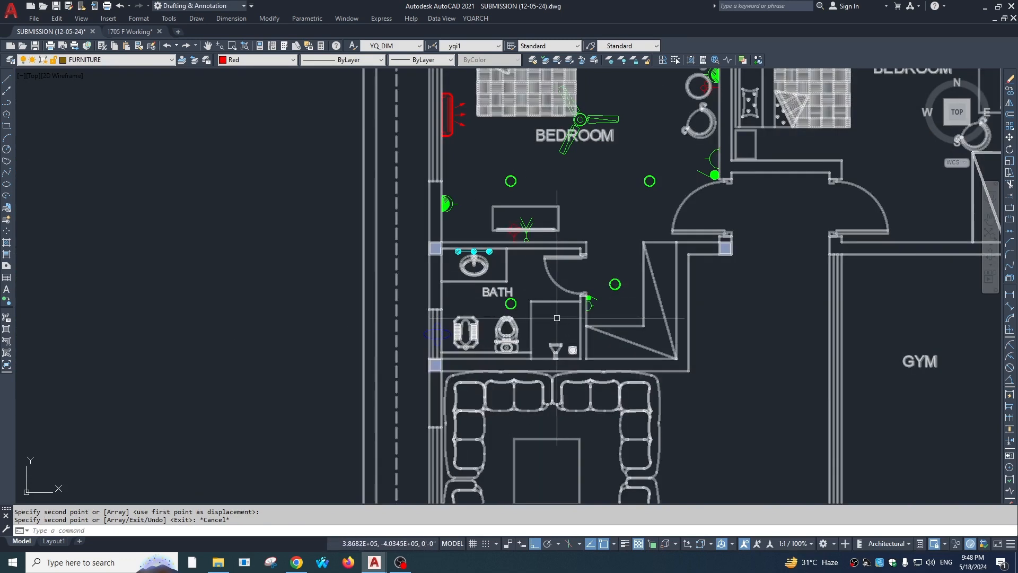
pyautogui.press('Escape')
pyautogui.scroll(2, 513, 235)
pyautogui.press('Escape')
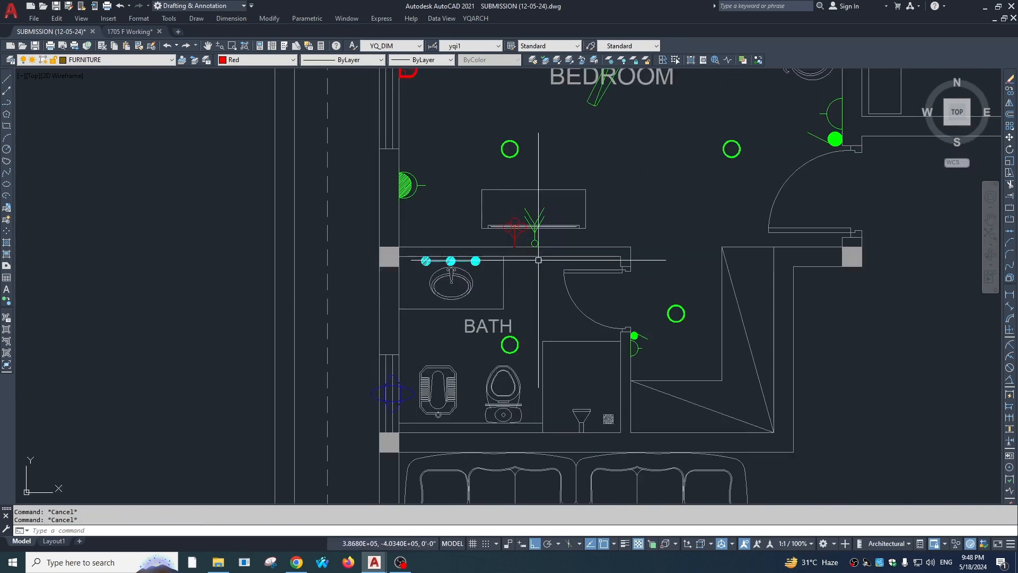
pyautogui.scroll(-2, 524, 322)
pyautogui.scroll(2, 482, 236)
# Copy the hatched socket from the bedroom's window wall to the bathroom wall beside the washbasin counter.
pyautogui.click(445, 220)
pyautogui.click(446, 252)
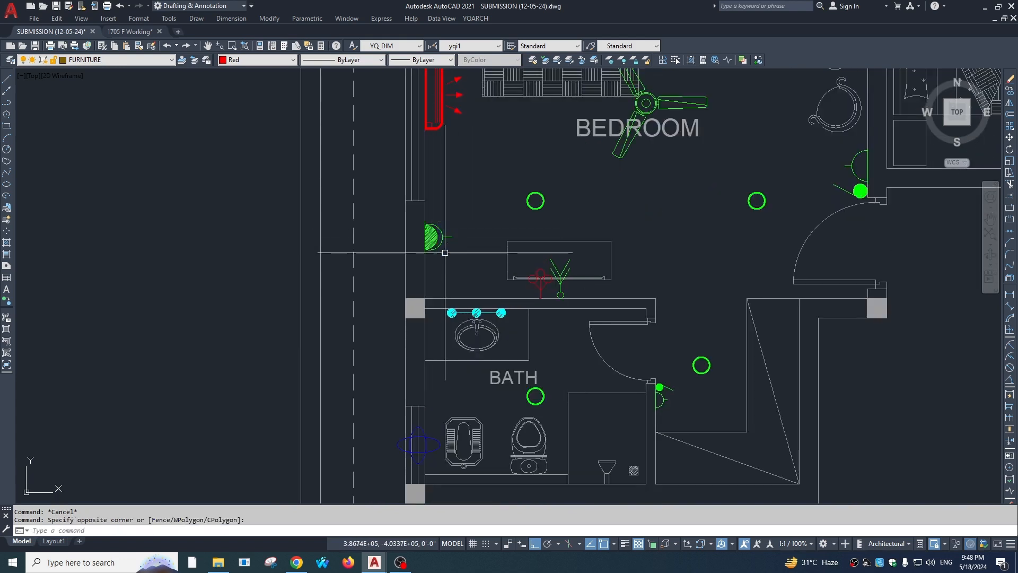
pyautogui.write('C')
pyautogui.press('Escape')
pyautogui.click(437, 244)
pyautogui.write('C')
pyautogui.press('Return')
pyautogui.click(430, 236)
pyautogui.scroll(2, 428, 240)
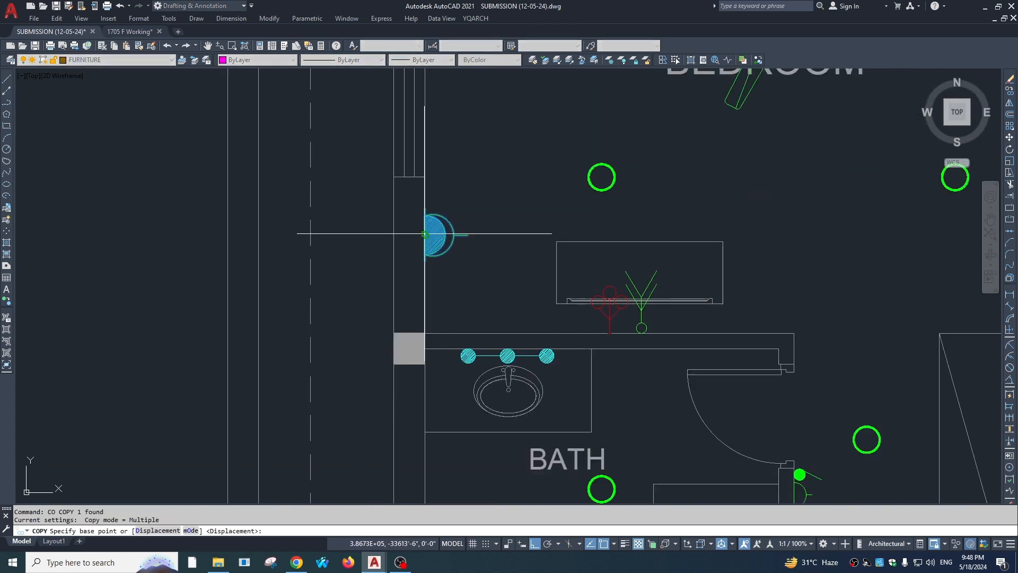
pyautogui.click(471, 282)
pyautogui.click(611, 351)
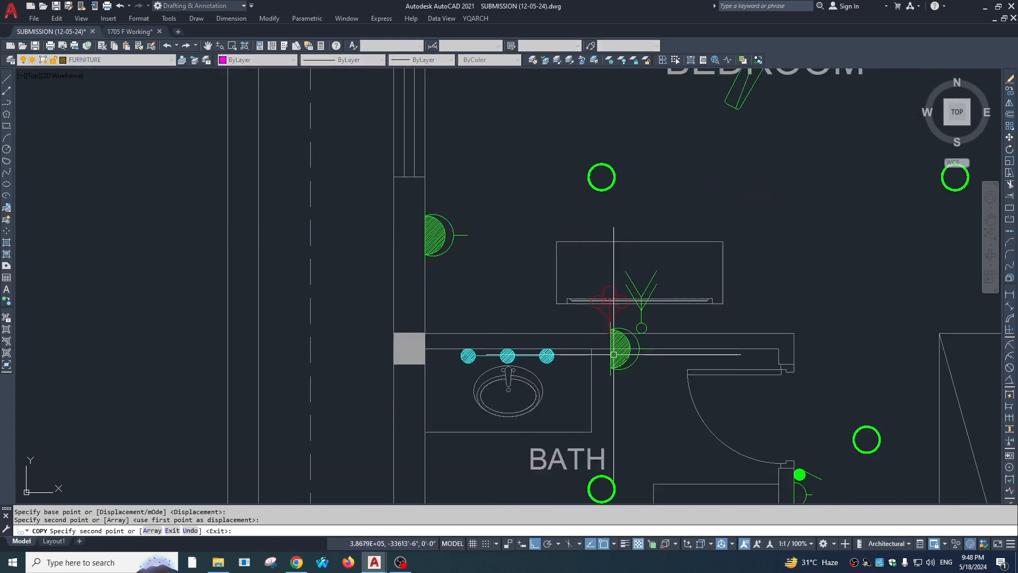
pyautogui.press('Escape')
# Rotate the copied socket a quarter turn clockwise so it points into the bathroom.
pyautogui.click(612, 353)
pyautogui.moveTo(612, 354); pyautogui.dragTo(606, 346, button='middle')
pyautogui.write('RO')
pyautogui.press('Return')
pyautogui.click(602, 343)
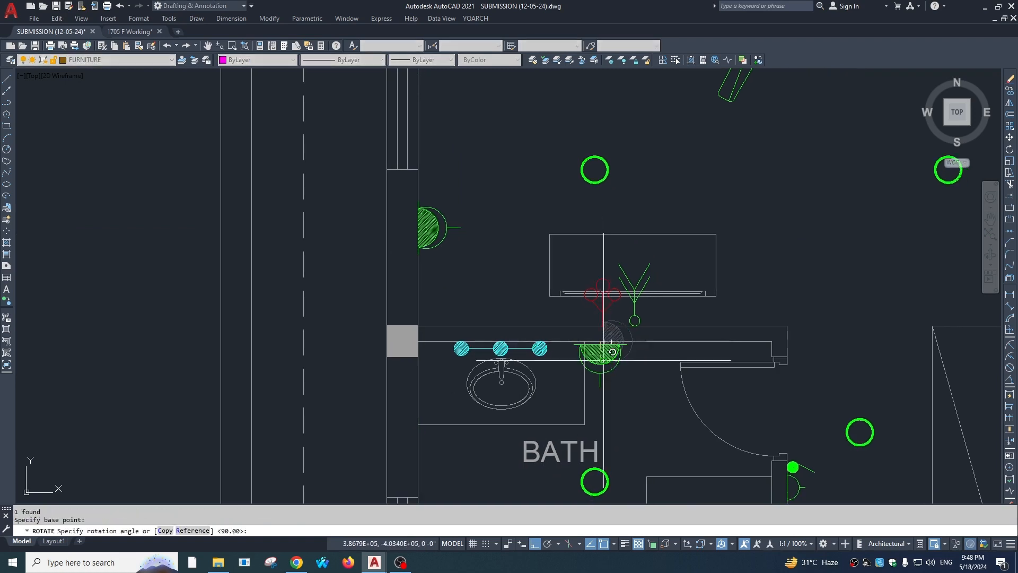
pyautogui.click(616, 391)
pyautogui.press('Escape')
# Move the rotated socket flush against the inner face of the bathroom wall beside the mirror light.
pyautogui.click(611, 360)
pyautogui.write(',')
pyautogui.scroll(2, 608, 343)
pyautogui.write('m')
pyautogui.click(591, 347)
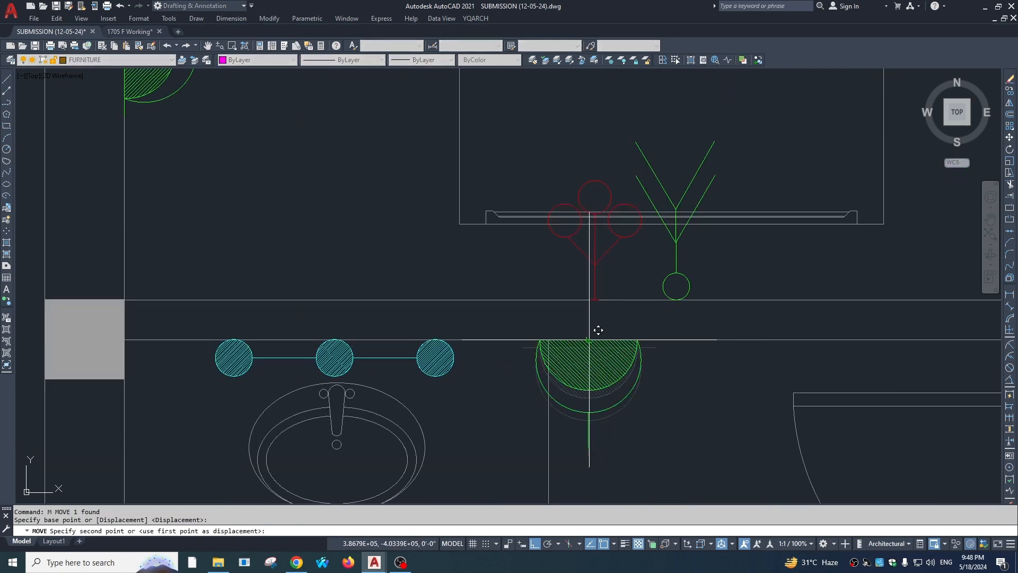
pyautogui.click(591, 339)
pyautogui.press('Escape')
# Review the electrical symbols placed in the gym-level bathroom, dressing alcove and bedroom.
pyautogui.scroll(-2, 595, 339)
pyautogui.moveTo(595, 340); pyautogui.dragTo(571, 287, button='middle')
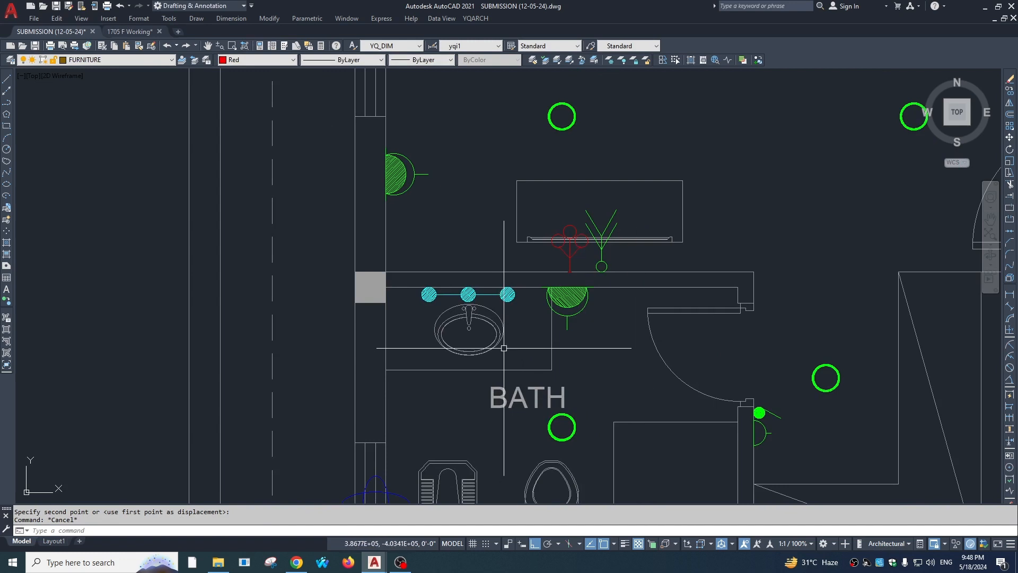
pyautogui.scroll(3, 548, 331)
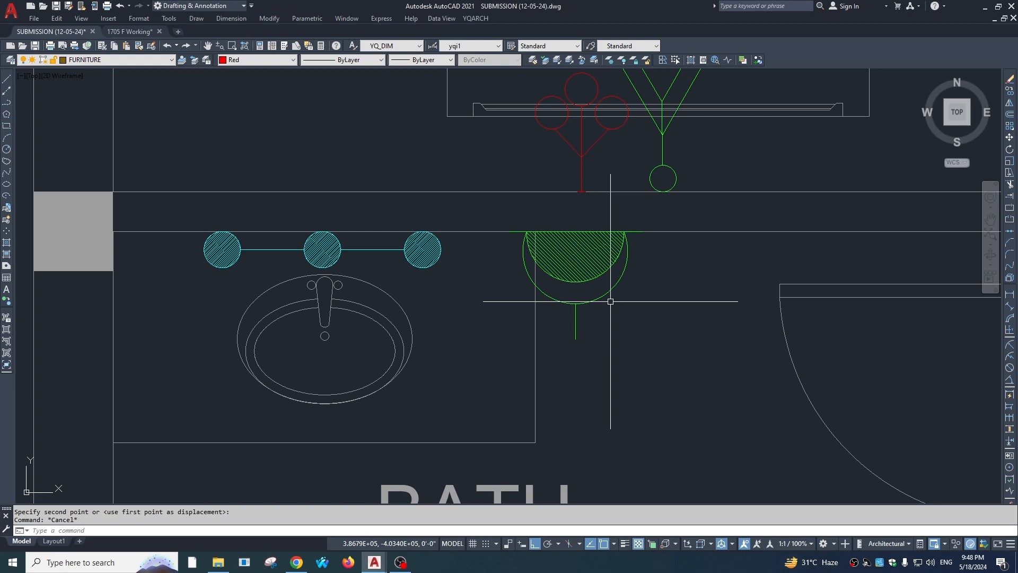
pyautogui.scroll(-3, 611, 301)
pyautogui.scroll(-2, 570, 329)
pyautogui.moveTo(554, 363); pyautogui.dragTo(567, 334, button='middle')
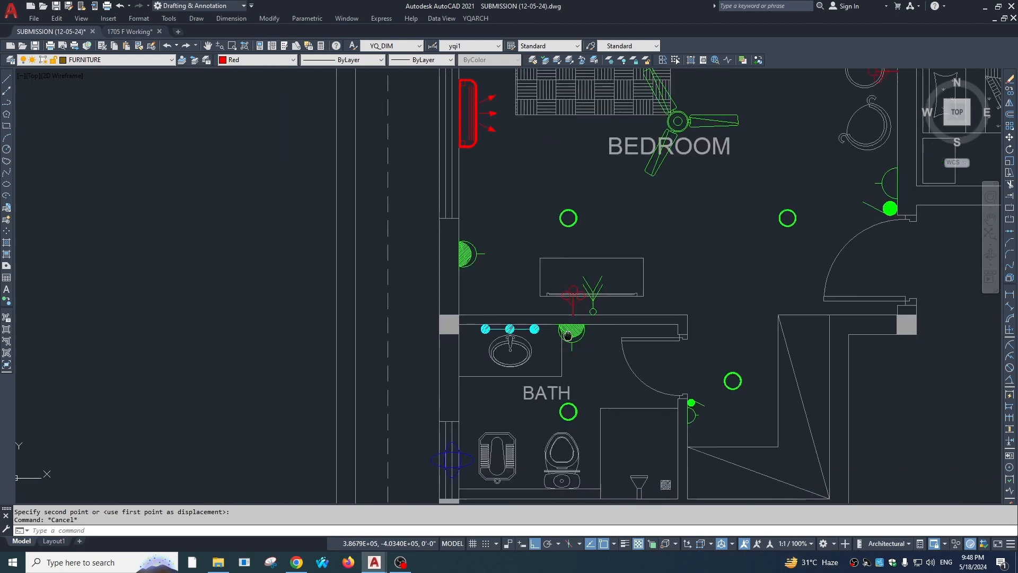
pyautogui.scroll(-4, 567, 335)
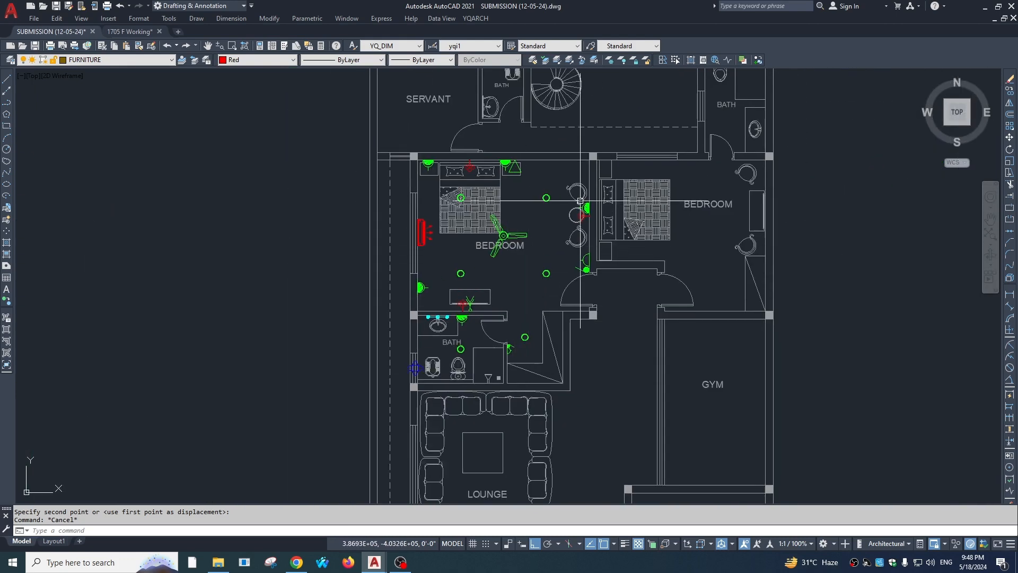
pyautogui.moveTo(457, 291); pyautogui.dragTo(470, 309, button='middle')
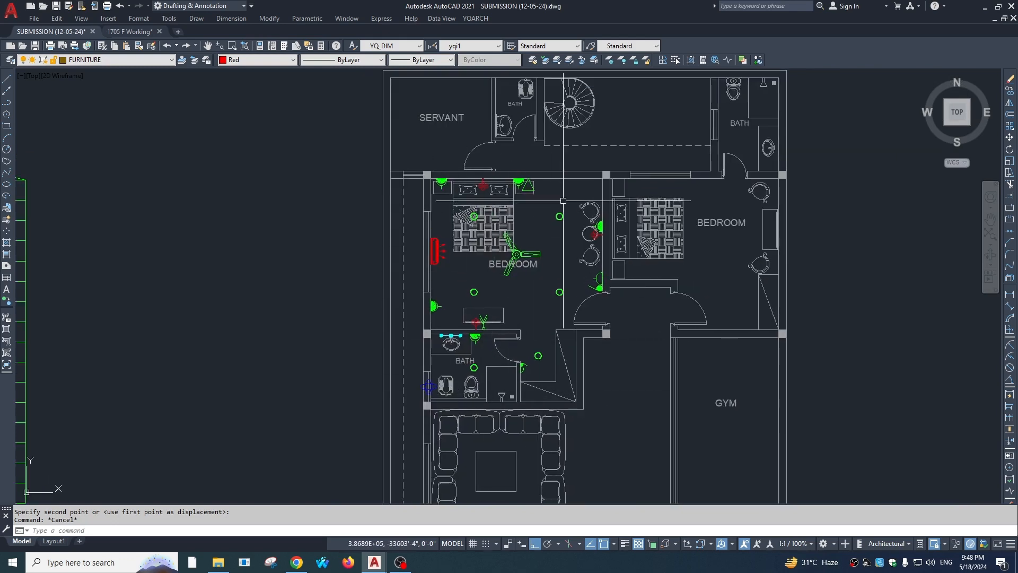
pyautogui.scroll(-6, 526, 289)
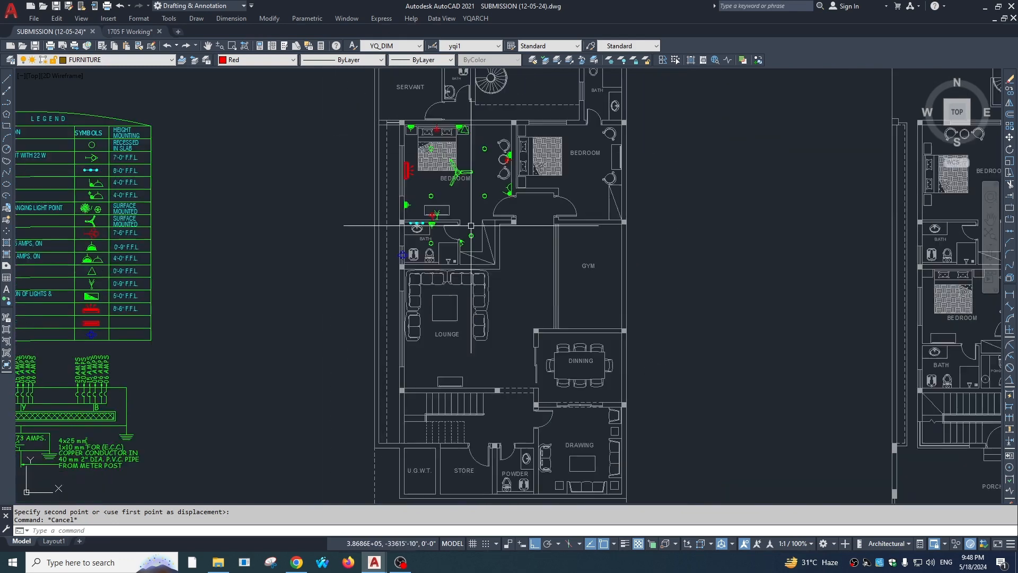
# Examine the light, fan, socket and air conditioner placement in the completed reference plan, from the kitchen/dining room through the entrance lobby to the porch.
pyautogui.moveTo(494, 294); pyautogui.dragTo(511, 185, button='middle')
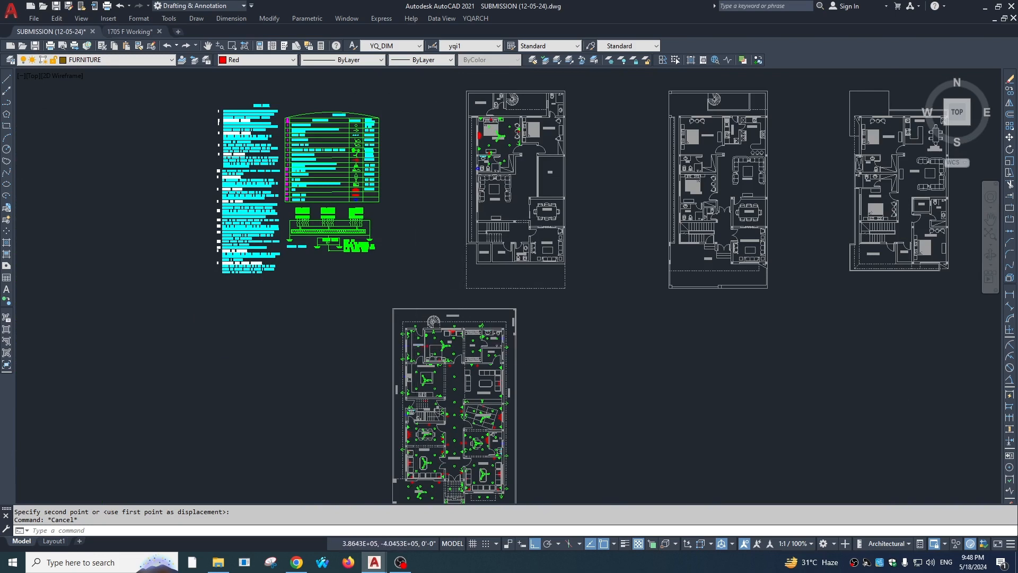
pyautogui.scroll(10, 427, 371)
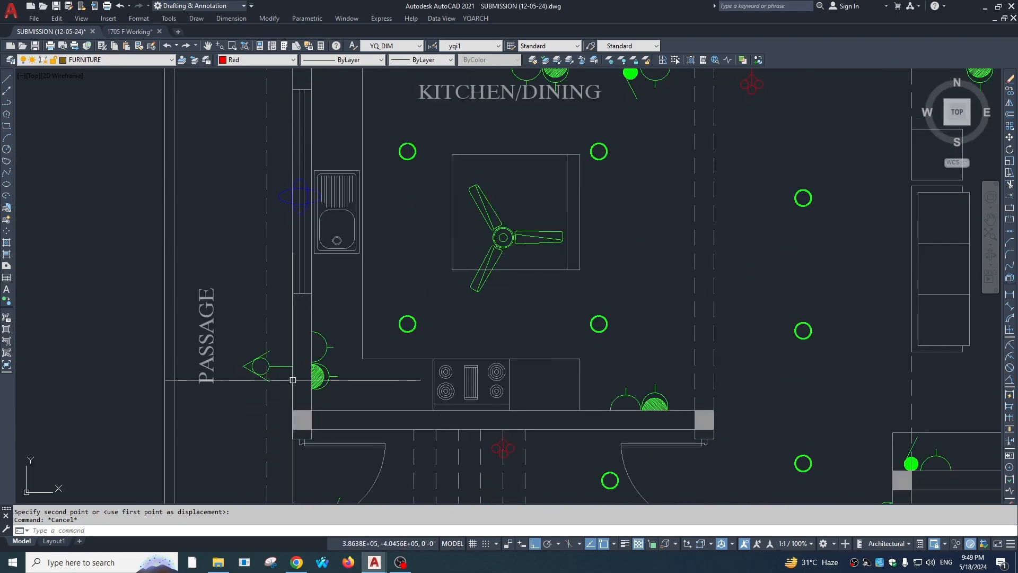
pyautogui.scroll(2, 294, 380)
pyautogui.scroll(-2, 339, 369)
pyautogui.moveTo(358, 379)
pyautogui.mouseDown(button='middle')
pyautogui.moveTo(380, 391)
pyautogui.moveTo(325, 375)
pyautogui.mouseUp(button='middle')
pyautogui.scroll(-2, 604, 371)
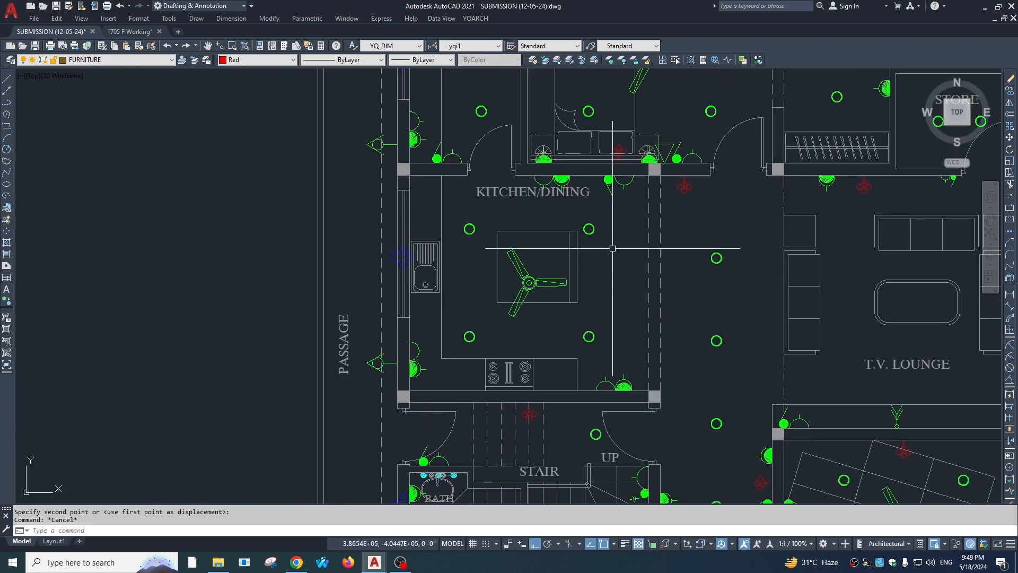
pyautogui.scroll(-5, 612, 248)
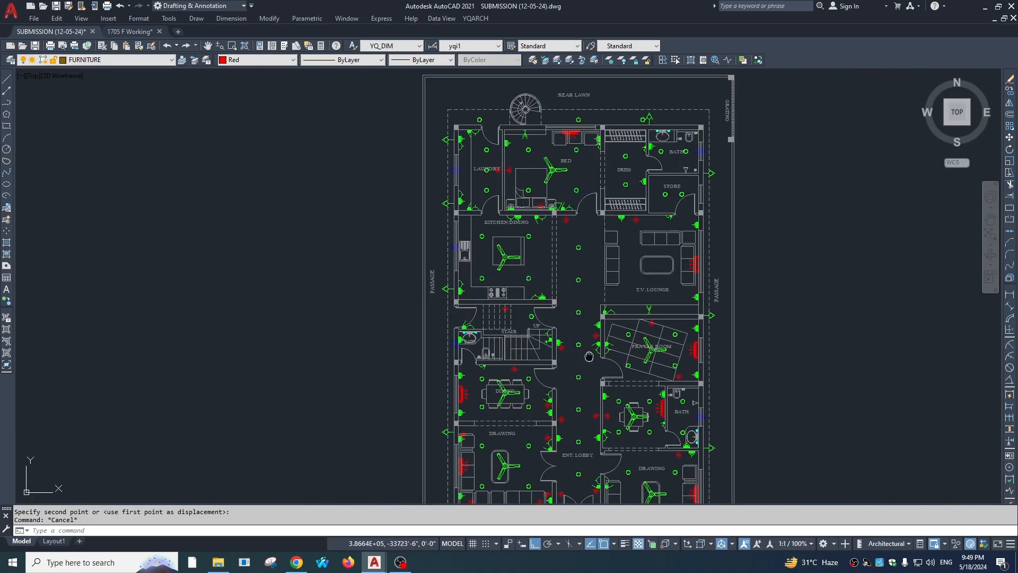
pyautogui.moveTo(590, 357); pyautogui.dragTo(547, 238, button='middle')
pyautogui.moveTo(534, 431); pyautogui.dragTo(521, 370, button='middle')
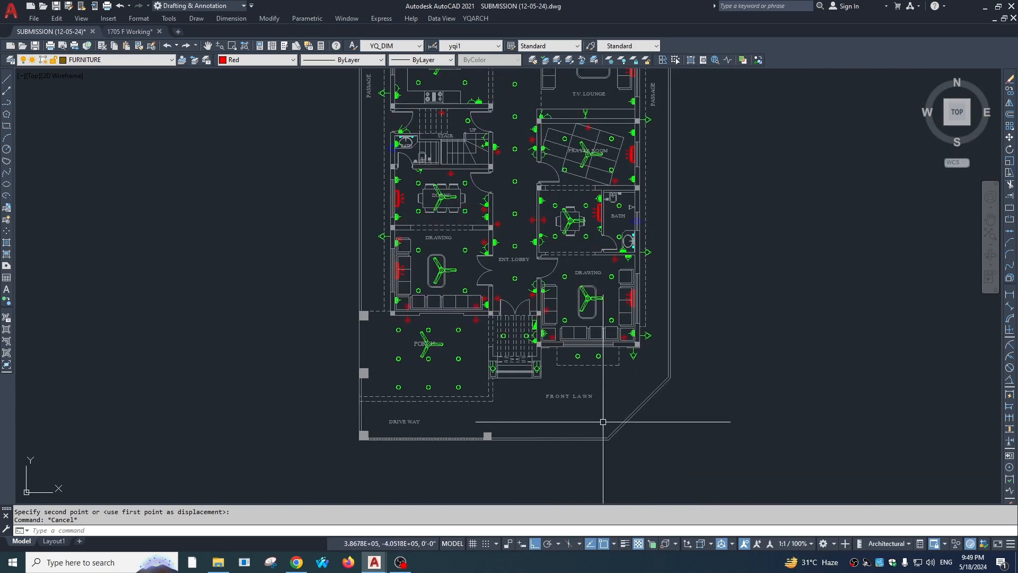
pyautogui.scroll(-2, 551, 485)
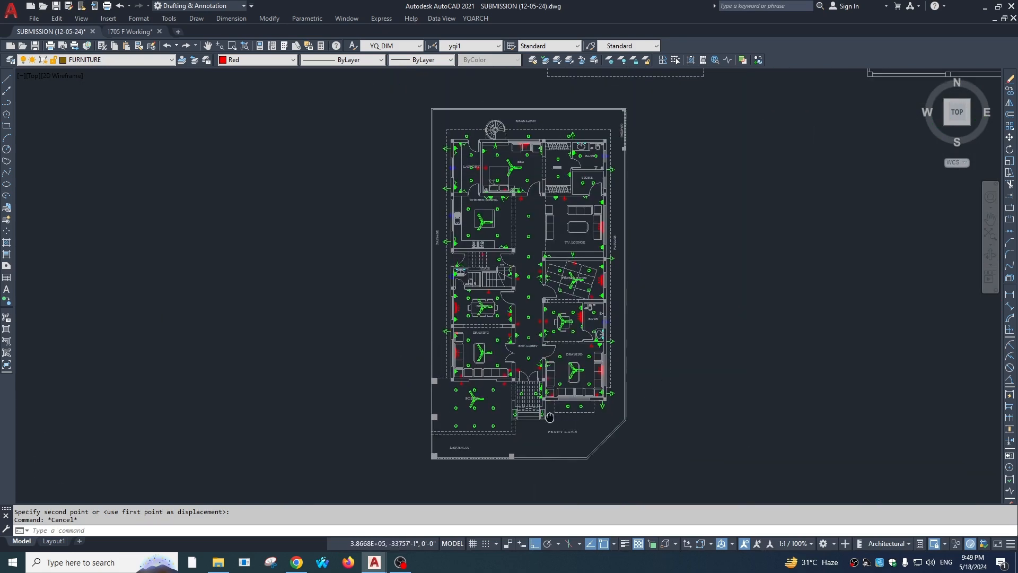
pyautogui.scroll(6, 544, 374)
pyautogui.press('Escape')
pyautogui.moveTo(549, 403); pyautogui.dragTo(557, 404, button='middle')
pyautogui.scroll(-6, 552, 398)
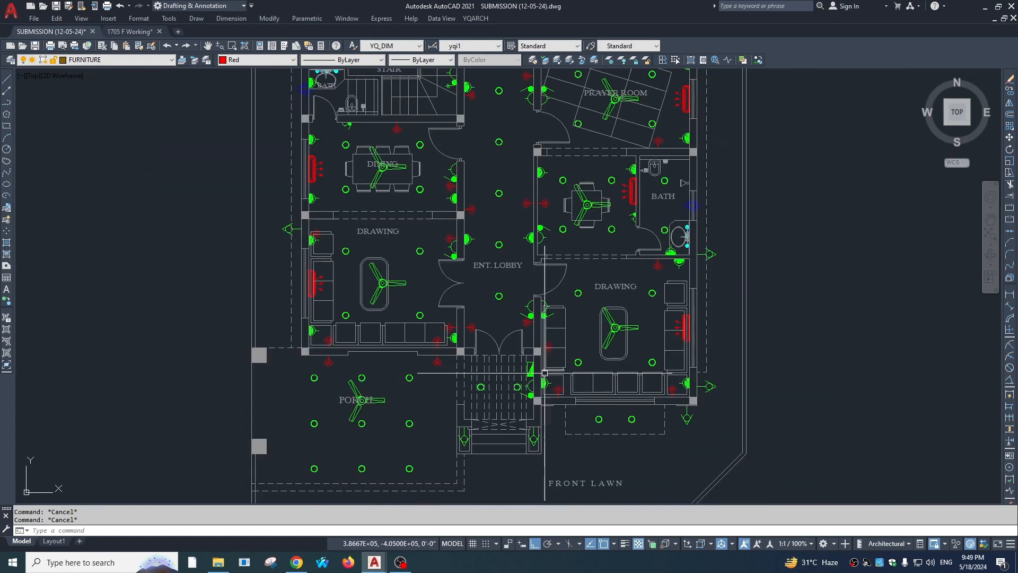
# Review the finished gym-level bedroom and bathroom, and inspect the two kitchens with their fridge positions on the neighbouring floor plan.
pyautogui.scroll(2, 531, 195)
pyautogui.scroll(4, 537, 229)
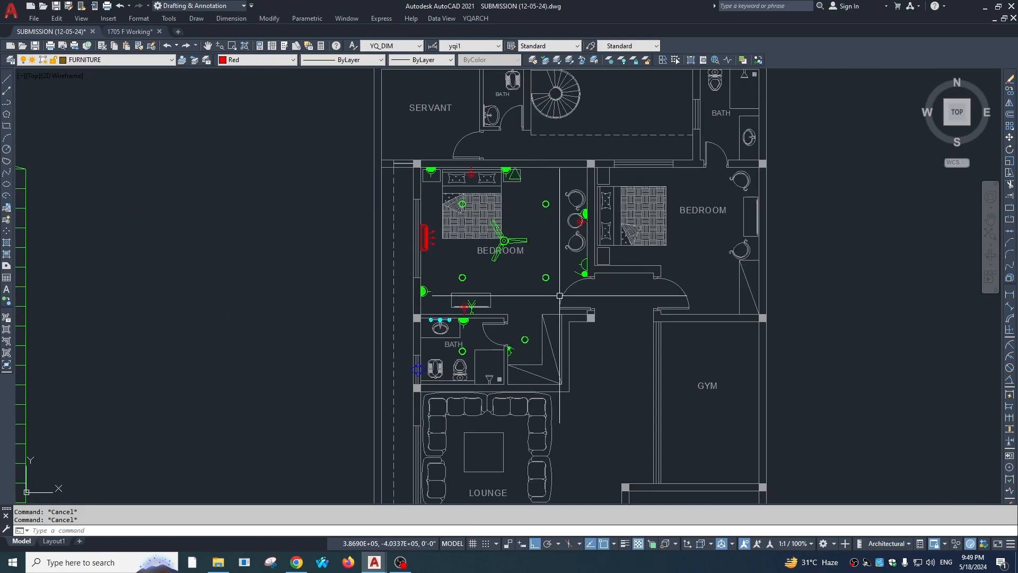
pyautogui.moveTo(560, 295); pyautogui.dragTo(542, 326, button='middle')
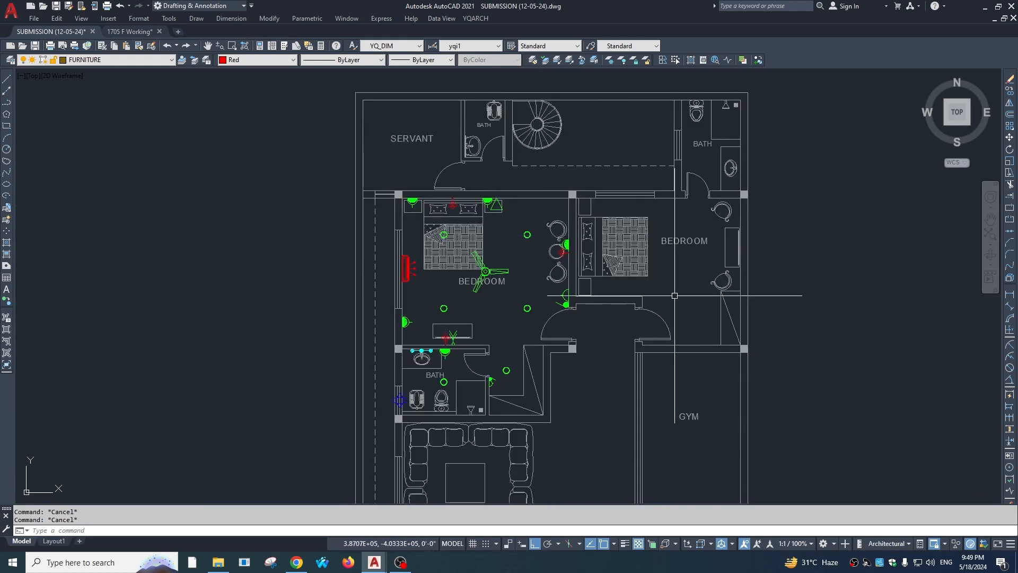
pyautogui.scroll(-1, 675, 295)
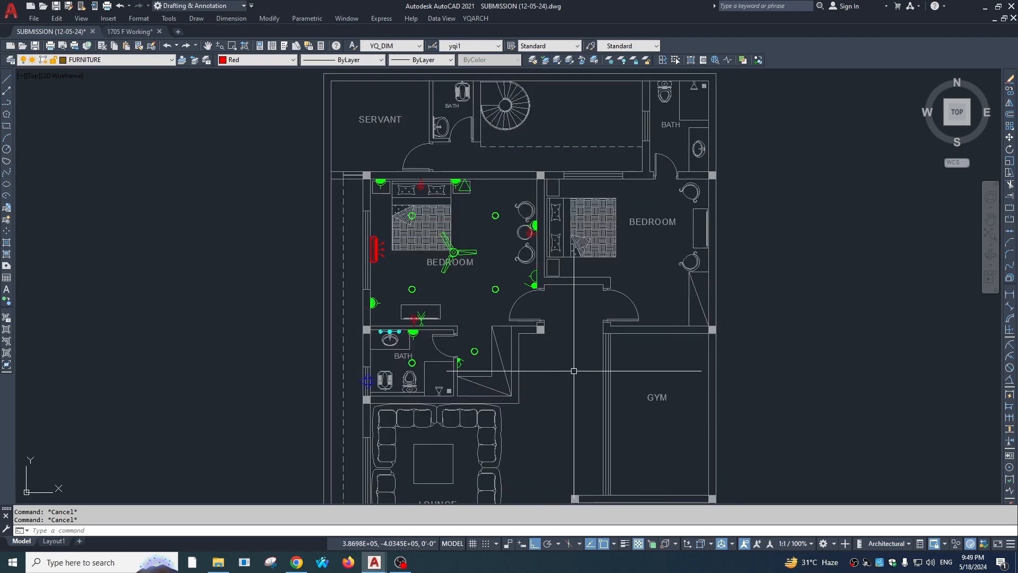
pyautogui.scroll(-4, 546, 375)
pyautogui.scroll(-2, 547, 375)
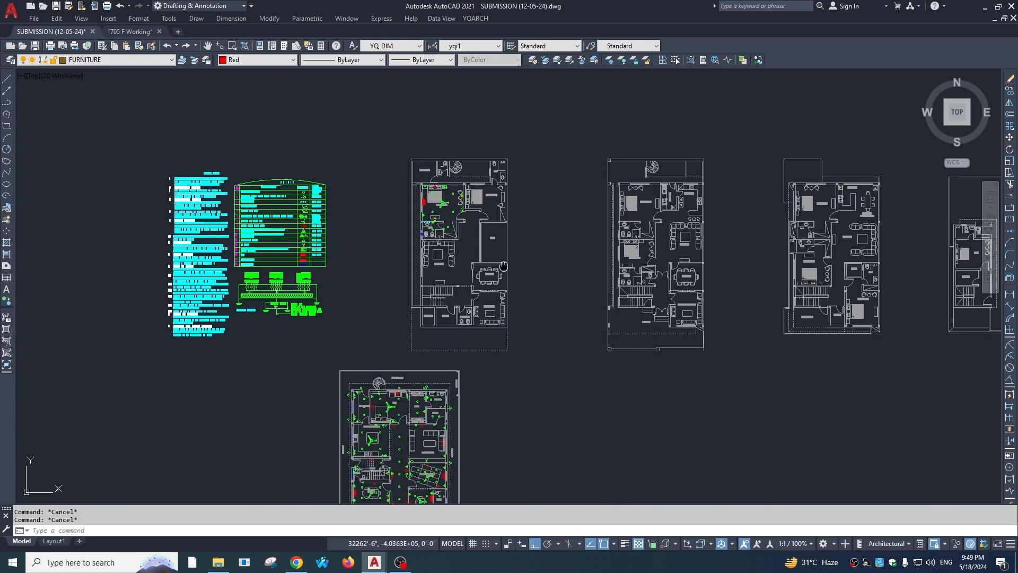
pyautogui.scroll(8, 695, 207)
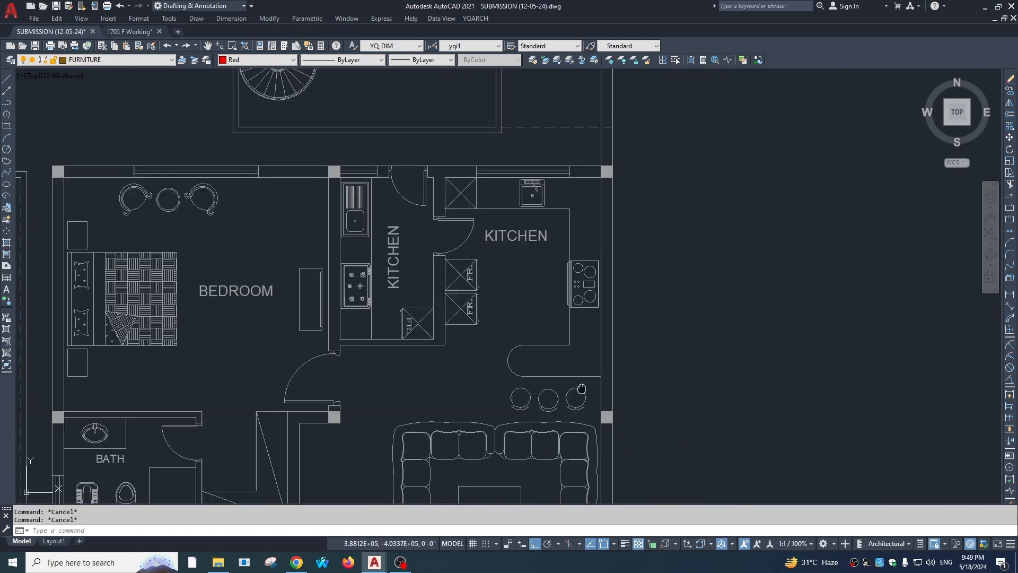
pyautogui.moveTo(581, 388); pyautogui.dragTo(580, 368, button='middle')
pyautogui.scroll(3, 412, 200)
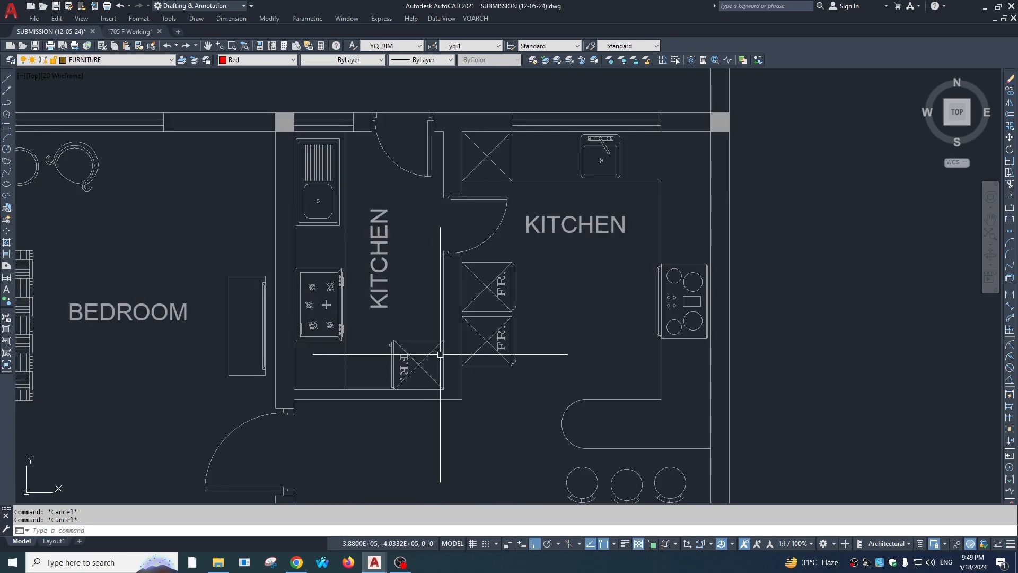
pyautogui.scroll(2, 440, 354)
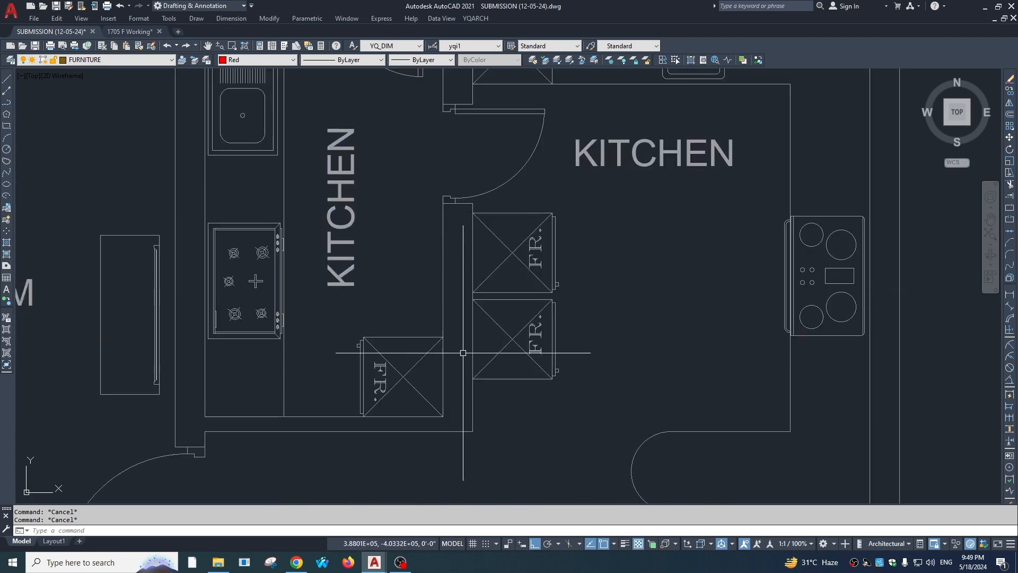
pyautogui.scroll(-4, 463, 353)
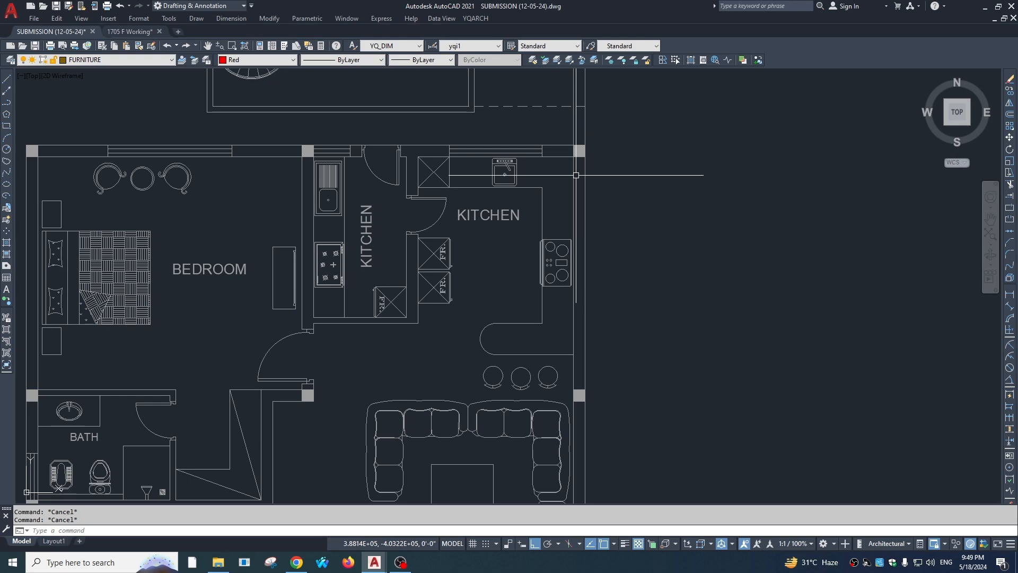
# Examine the bedrooms, bathrooms, lounge and dining area of the floor plan that contains the two kitchens.
pyautogui.scroll(-2, 537, 255)
pyautogui.scroll(-1, 488, 288)
pyautogui.scroll(1, 518, 164)
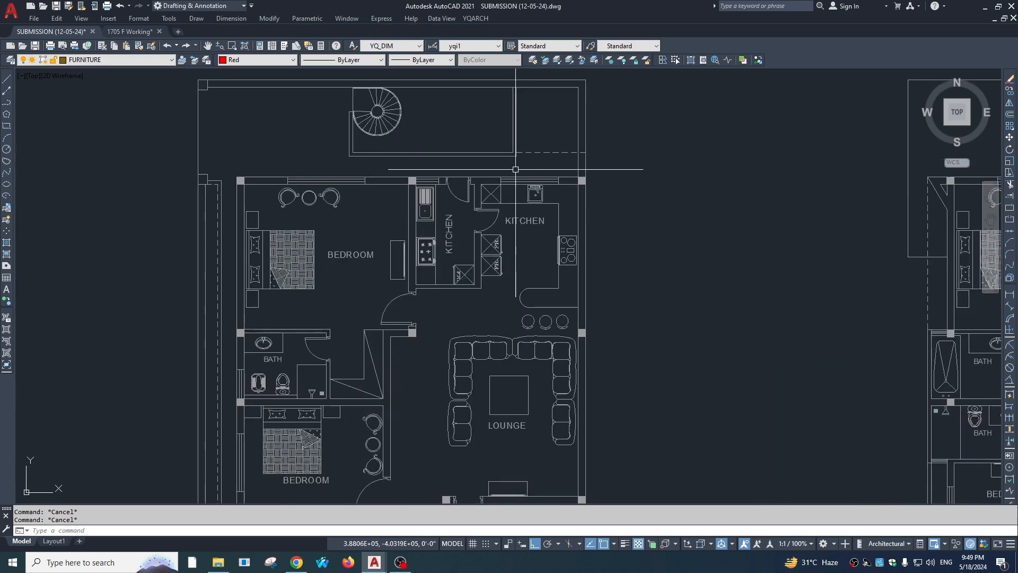
pyautogui.moveTo(451, 341); pyautogui.dragTo(457, 295, button='middle')
pyautogui.scroll(-2, 453, 297)
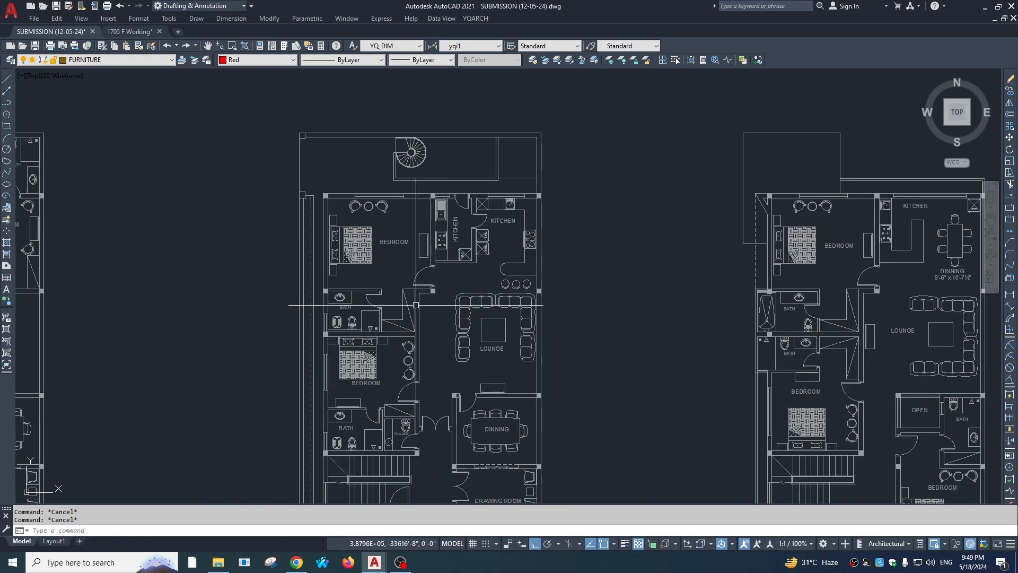
pyautogui.moveTo(500, 416); pyautogui.dragTo(470, 328, button='middle')
pyautogui.moveTo(407, 238); pyautogui.dragTo(416, 284, button='middle')
pyautogui.scroll(2, 416, 284)
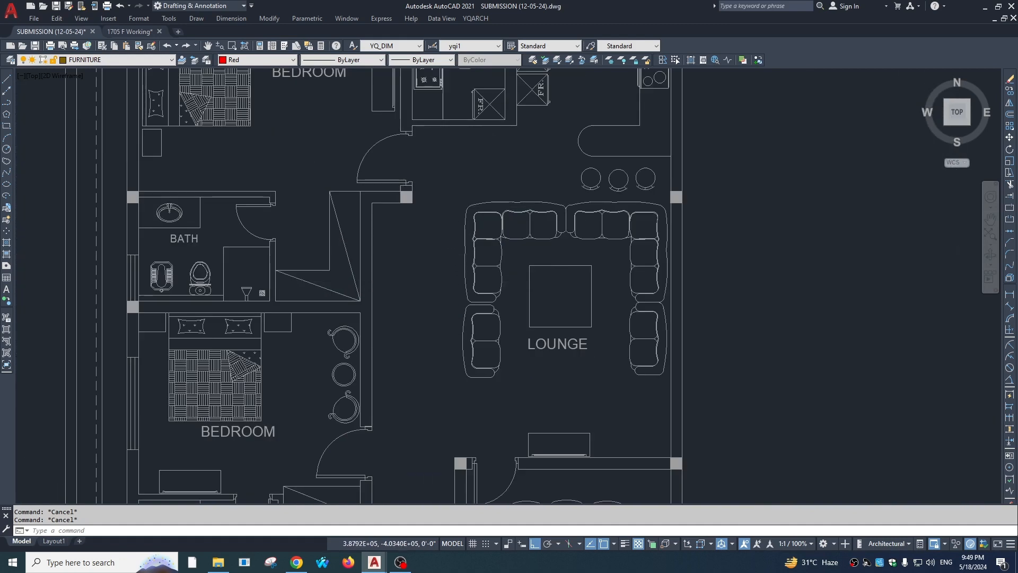
pyautogui.scroll(1, 399, 210)
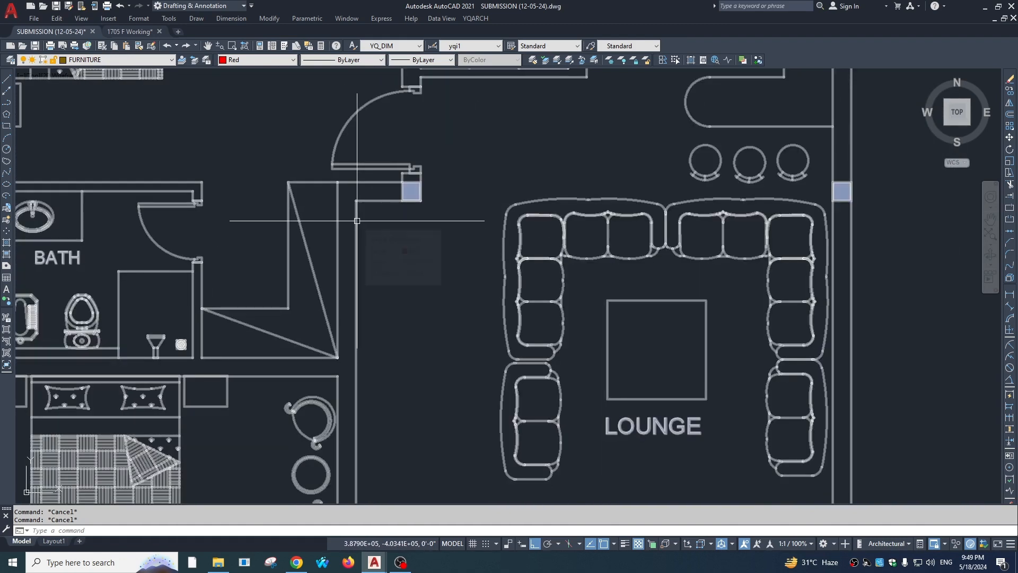
pyautogui.scroll(-5, 403, 336)
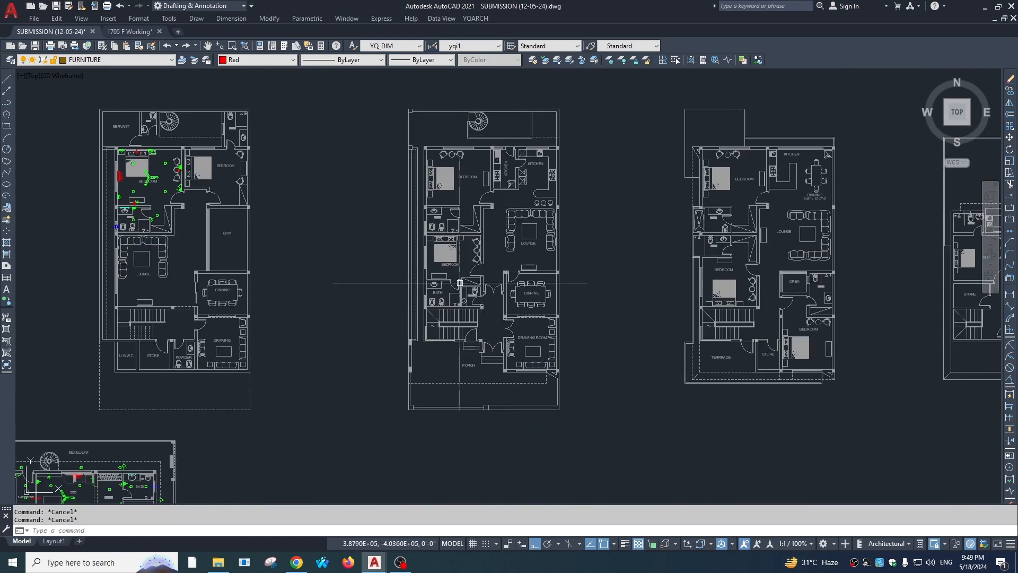
# Compare the symbols in the reference plan's laundry, bed and dress rooms with those placed in the gym-level bedroom and bathroom.
pyautogui.scroll(-2, 459, 283)
pyautogui.scroll(8, 432, 341)
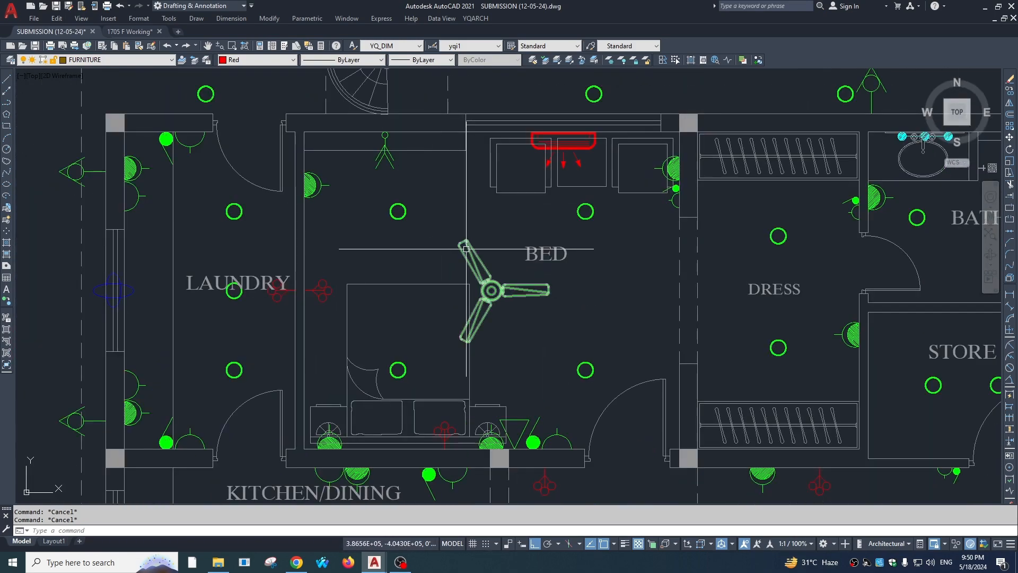
pyautogui.scroll(-4, 466, 248)
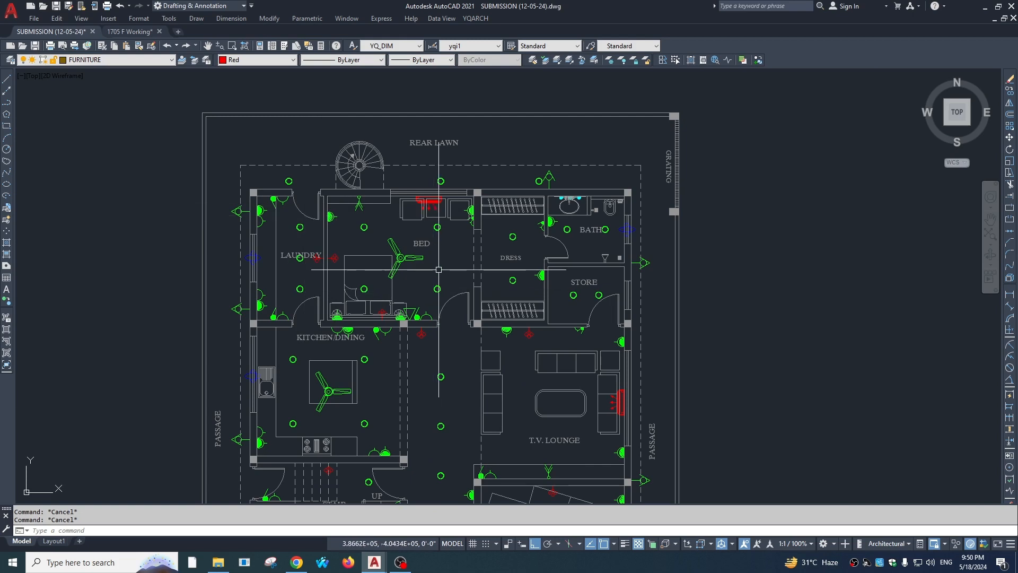
pyautogui.scroll(-5, 439, 270)
pyautogui.moveTo(467, 329); pyautogui.dragTo(493, 382, button='middle')
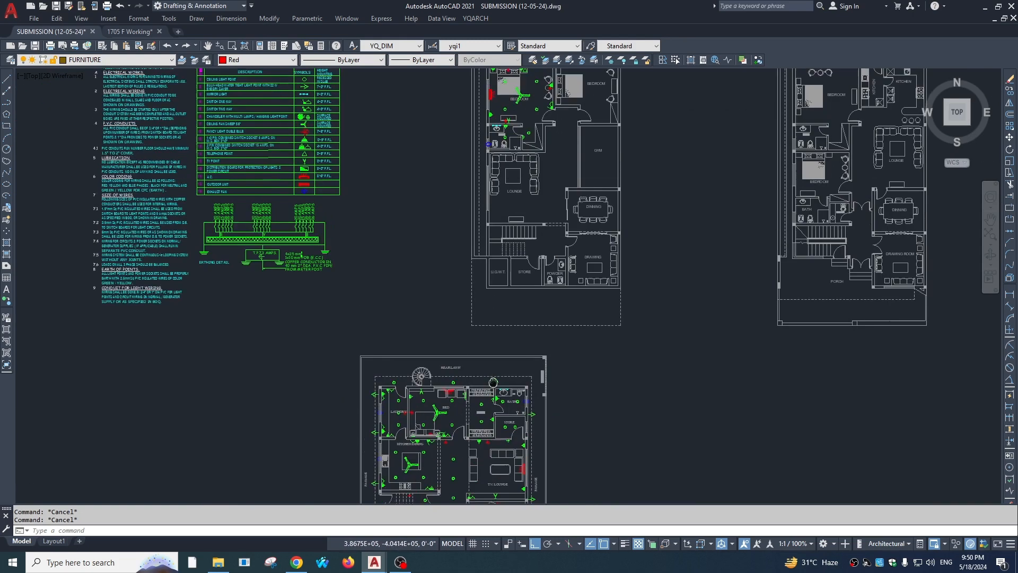
pyautogui.scroll(6, 517, 101)
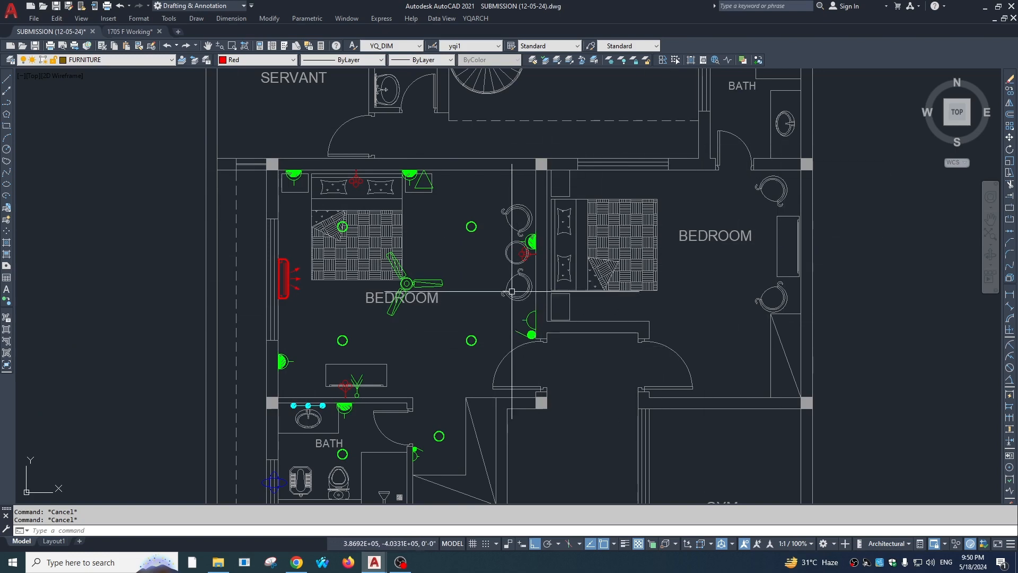
pyautogui.scroll(-6, 522, 291)
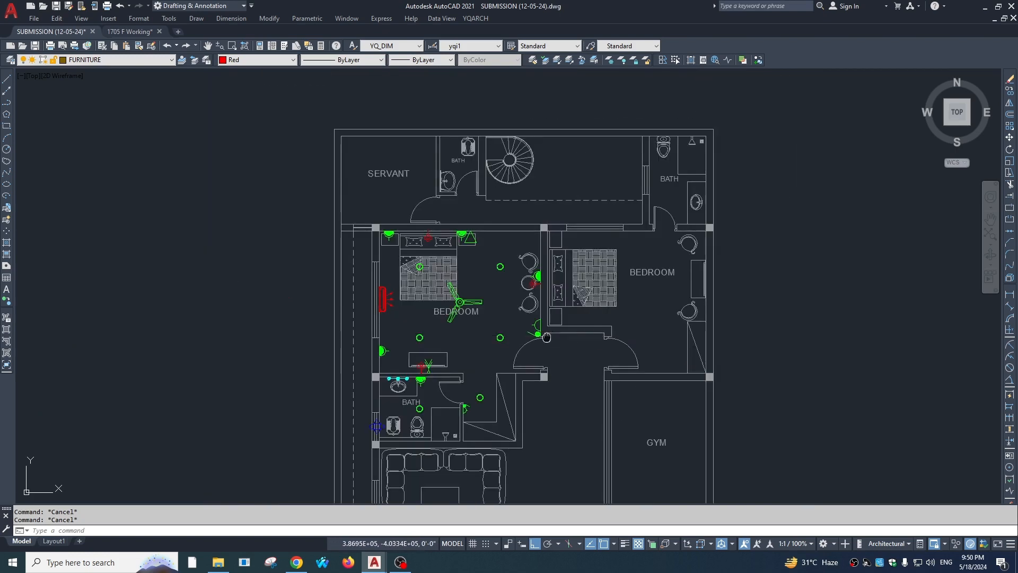
pyautogui.scroll(5, 455, 304)
pyautogui.scroll(-5, 455, 304)
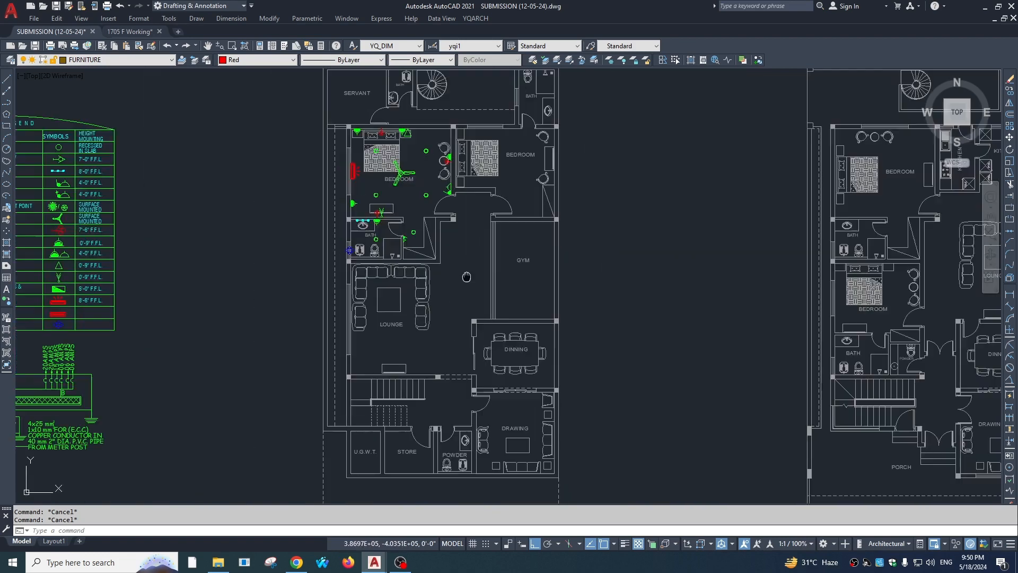
pyautogui.scroll(5, 457, 317)
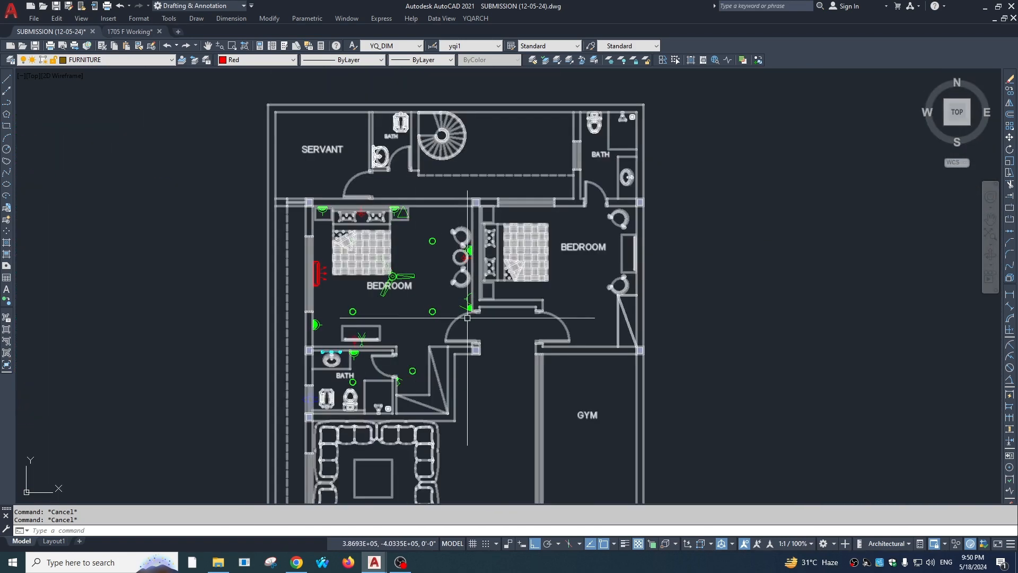
pyautogui.scroll(4, 468, 318)
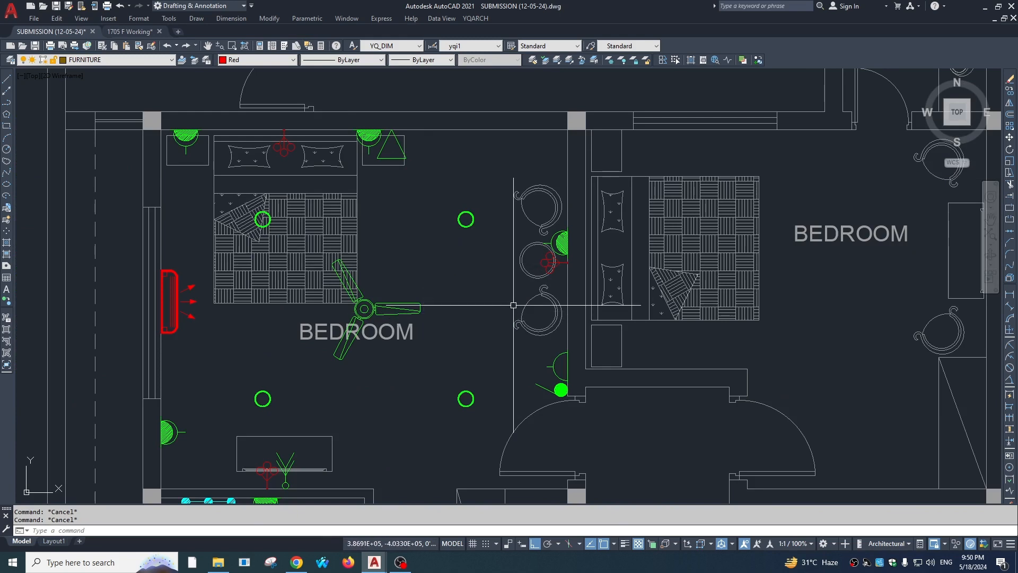
pyautogui.scroll(-4, 513, 305)
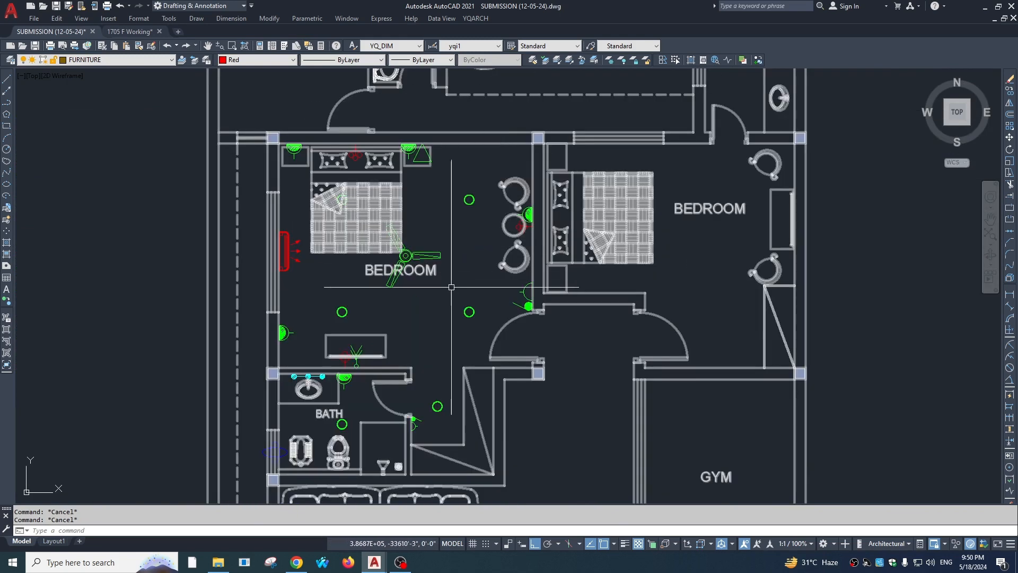
pyautogui.scroll(-2, 504, 248)
# Inspect the gym-level lounge, dining, drawing, stair and powder areas, and check them against the completed reference plan.
pyautogui.scroll(3, 504, 350)
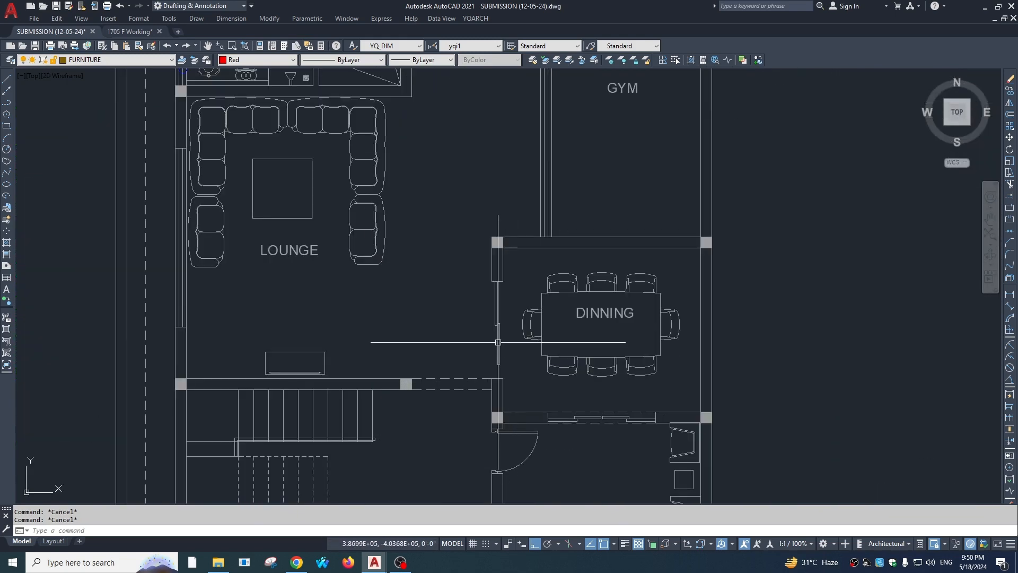
pyautogui.scroll(-2, 472, 360)
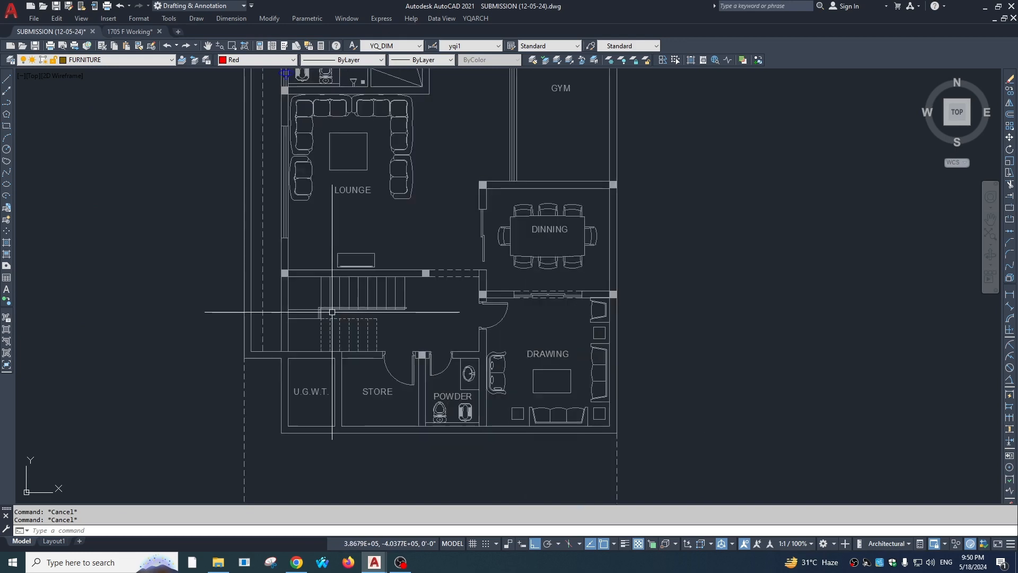
pyautogui.scroll(-4, 464, 334)
pyautogui.moveTo(489, 349); pyautogui.dragTo(454, 357, button='middle')
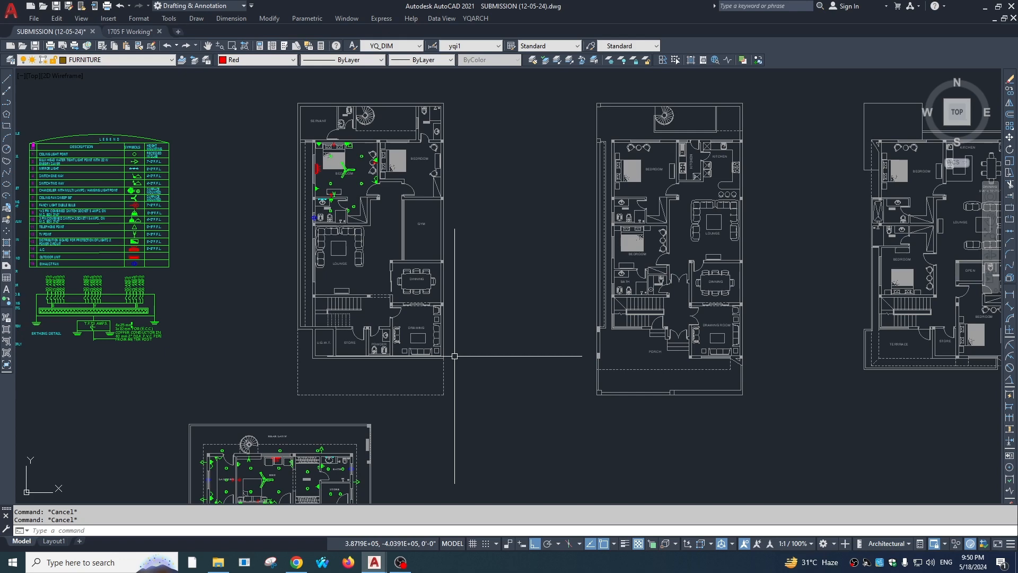
pyautogui.scroll(5, 419, 339)
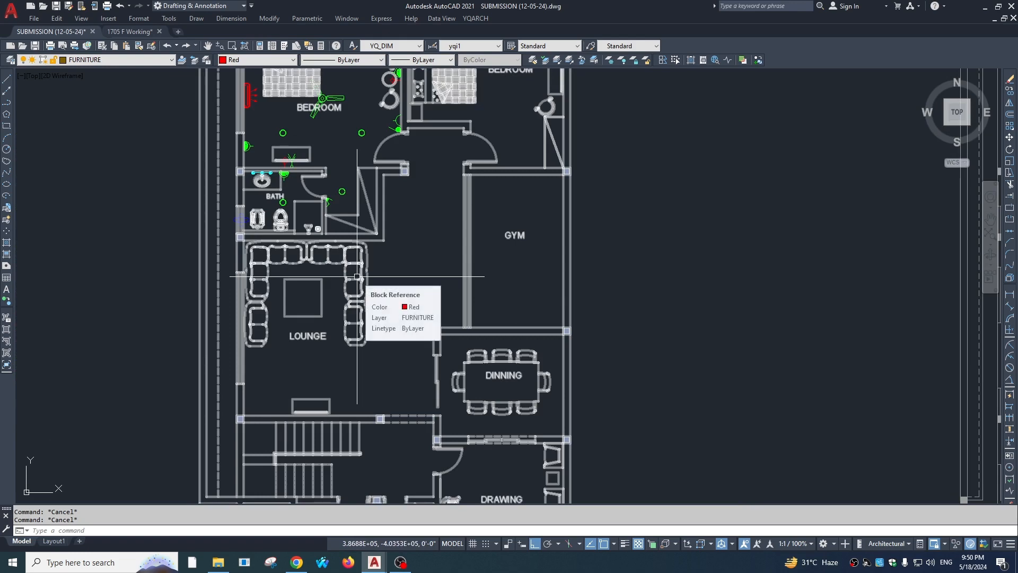
pyautogui.moveTo(369, 302); pyautogui.dragTo(368, 291, button='middle')
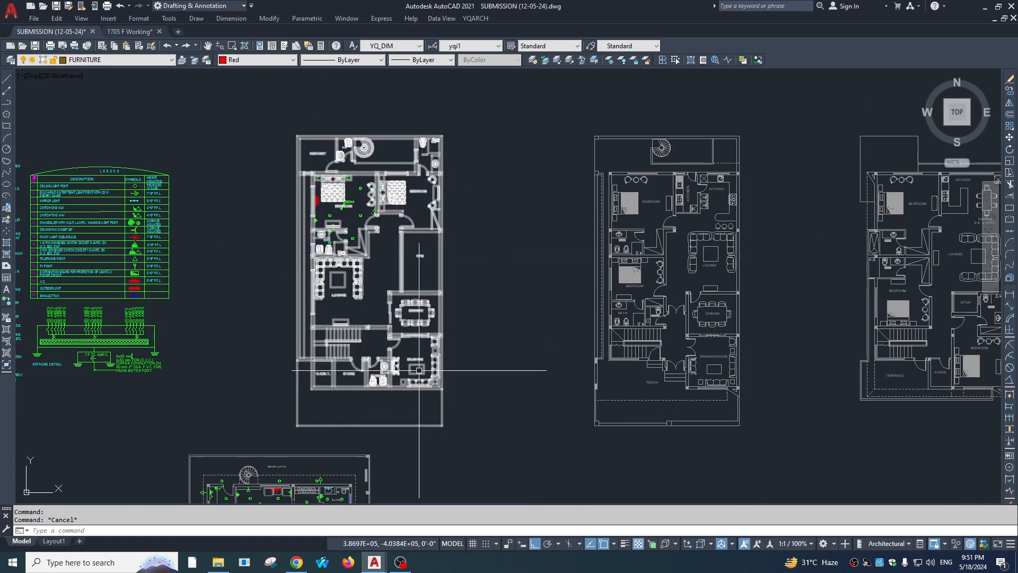
pyautogui.scroll(-3, 451, 279)
pyautogui.scroll(8, 410, 382)
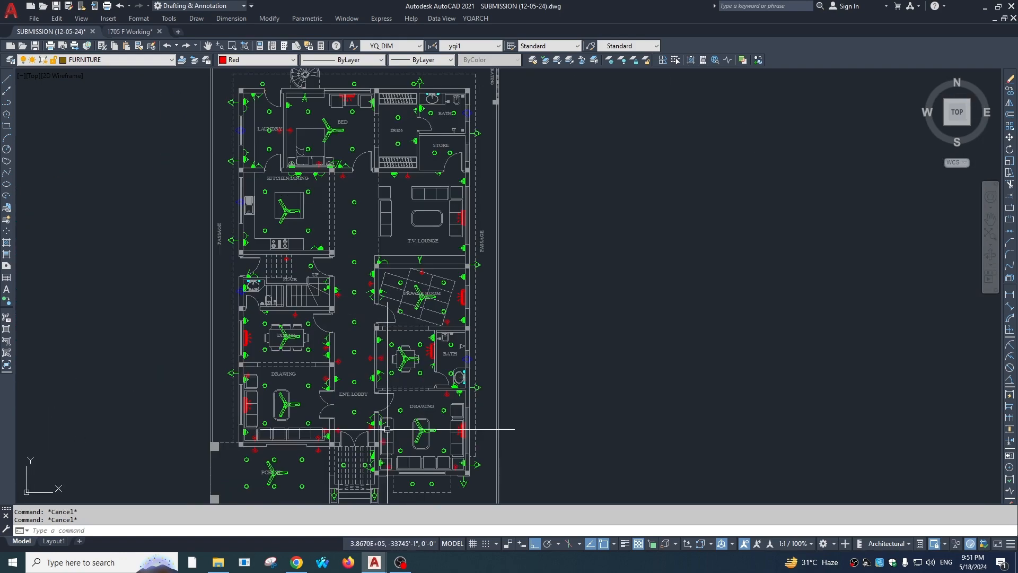
# Copy the distribution board symbol from the reference plan's entrance steps to the gym-level stair wall, between the stair and the column.
pyautogui.write('o')
pyautogui.press('space')
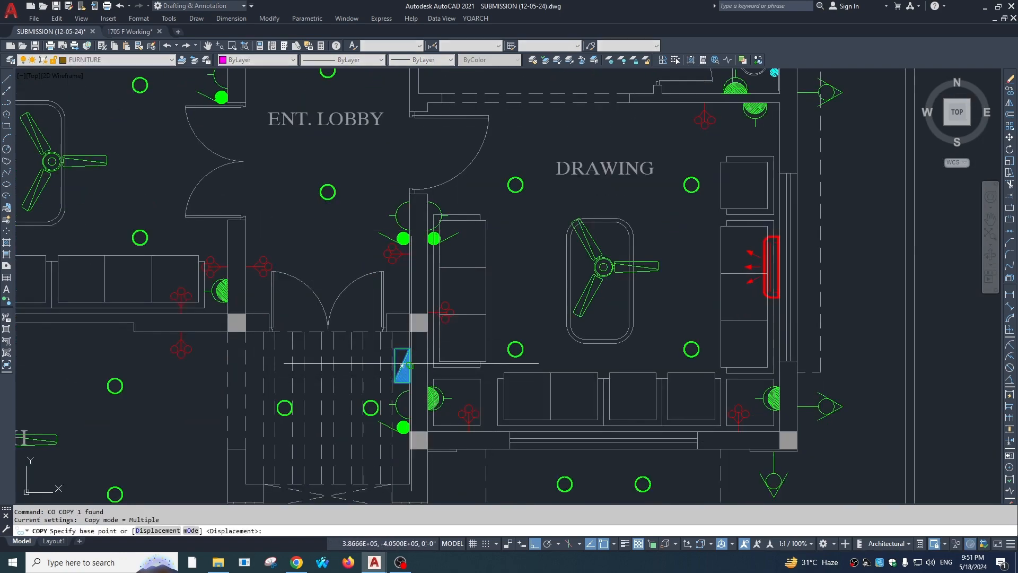
pyautogui.click(410, 365)
pyautogui.scroll(-8, 420, 371)
pyautogui.moveTo(488, 101); pyautogui.dragTo(384, 411, button='middle')
pyautogui.scroll(8, 384, 412)
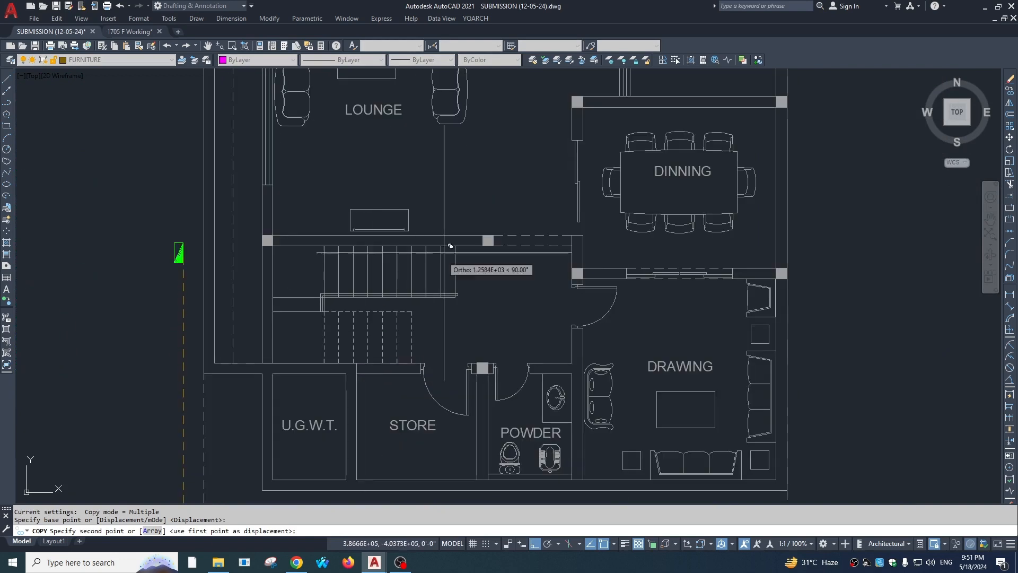
pyautogui.click(471, 269)
pyautogui.press('Escape')
# Rotate the copied distribution board symbol 90 degrees so it lies flat against the underside of the gym-level stair wall.
pyautogui.click(468, 255)
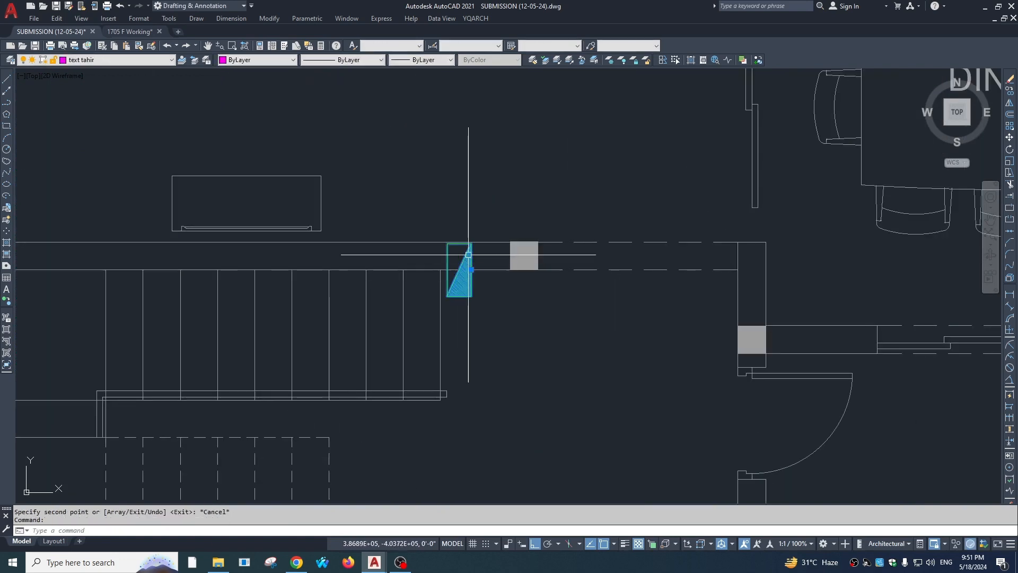
pyautogui.press('Return')
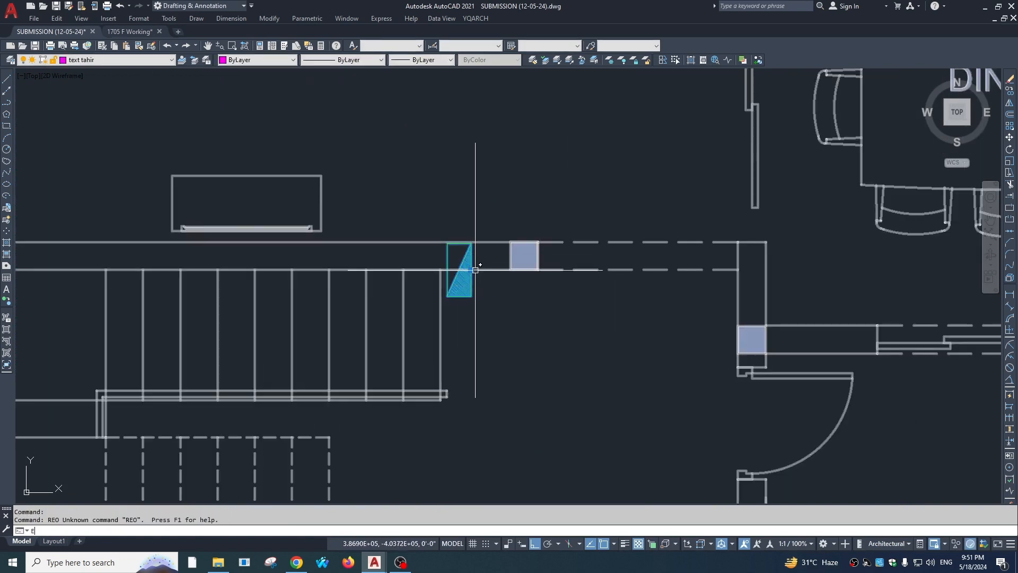
pyautogui.press('BackSpace')
pyautogui.write('ro')
pyautogui.press('Return')
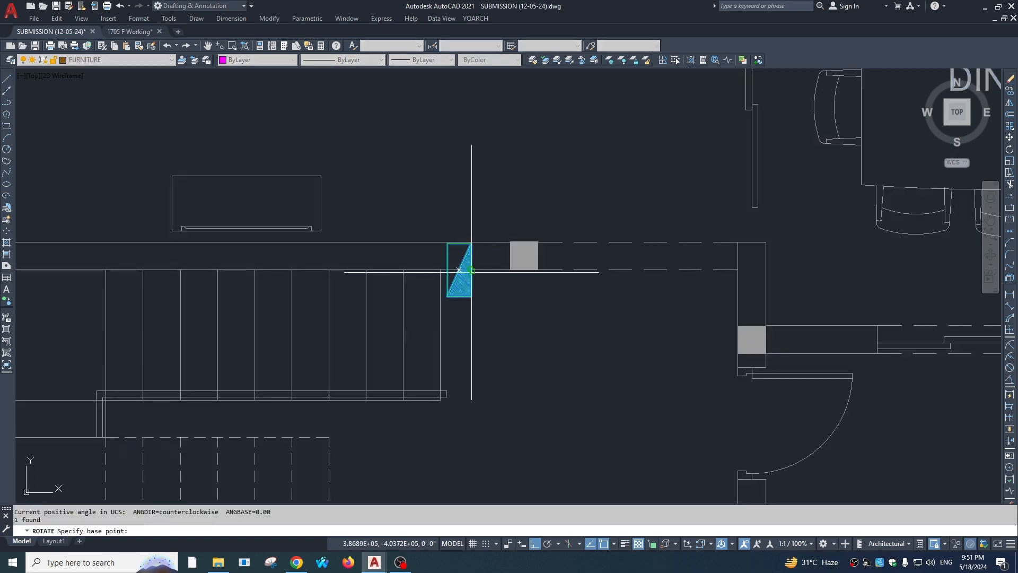
pyautogui.click(471, 262)
pyautogui.press('Escape')
# Compare the gym-level stair and distribution board position with the stairs on the porch-level and terrace-level plans.
pyautogui.scroll(-10, 471, 289)
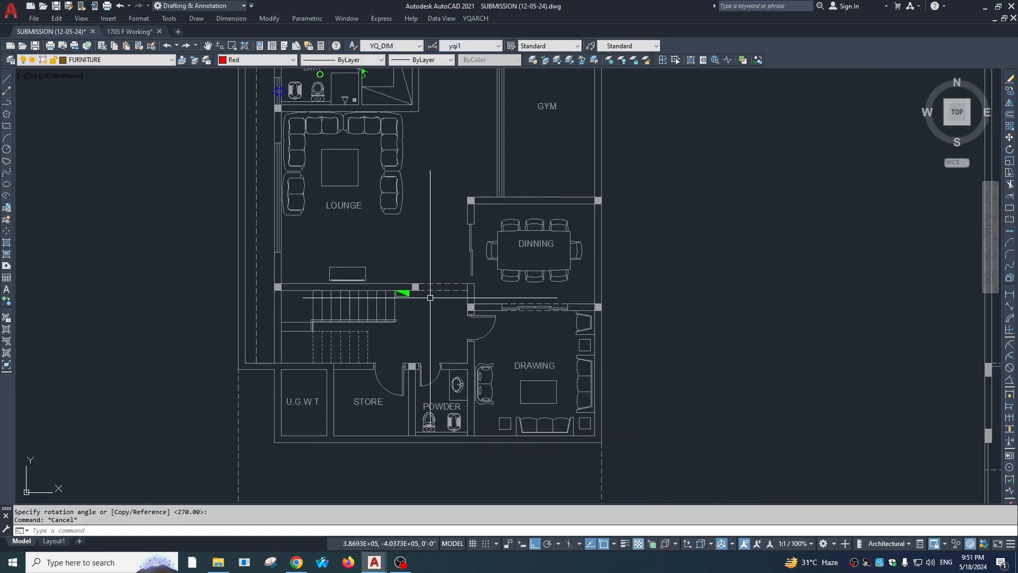
pyautogui.moveTo(470, 292); pyautogui.dragTo(394, 294, button='middle')
pyautogui.scroll(4, 547, 285)
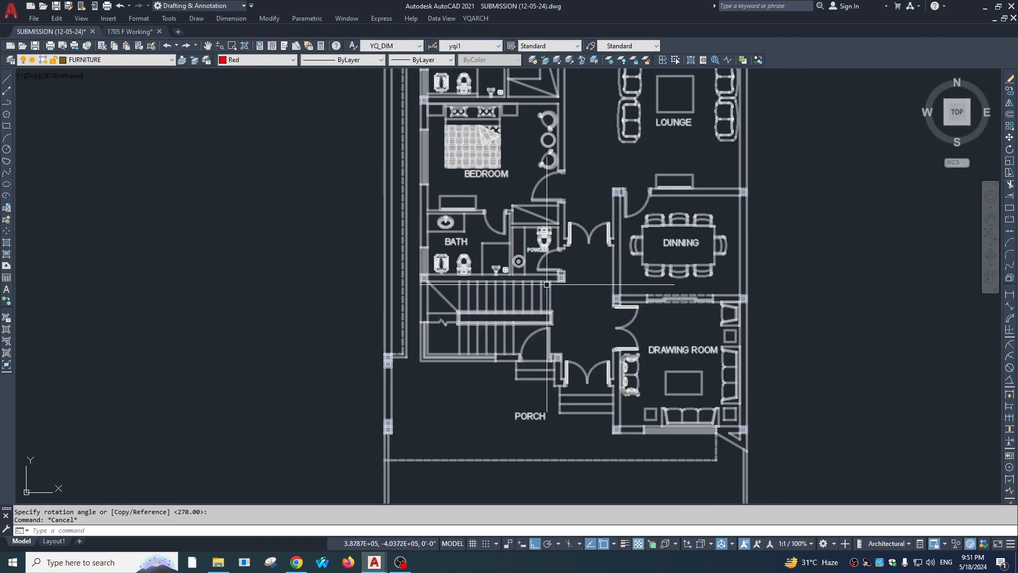
pyautogui.scroll(-4, 543, 280)
pyautogui.moveTo(559, 295); pyautogui.dragTo(464, 300, button='middle')
pyautogui.scroll(2, 756, 284)
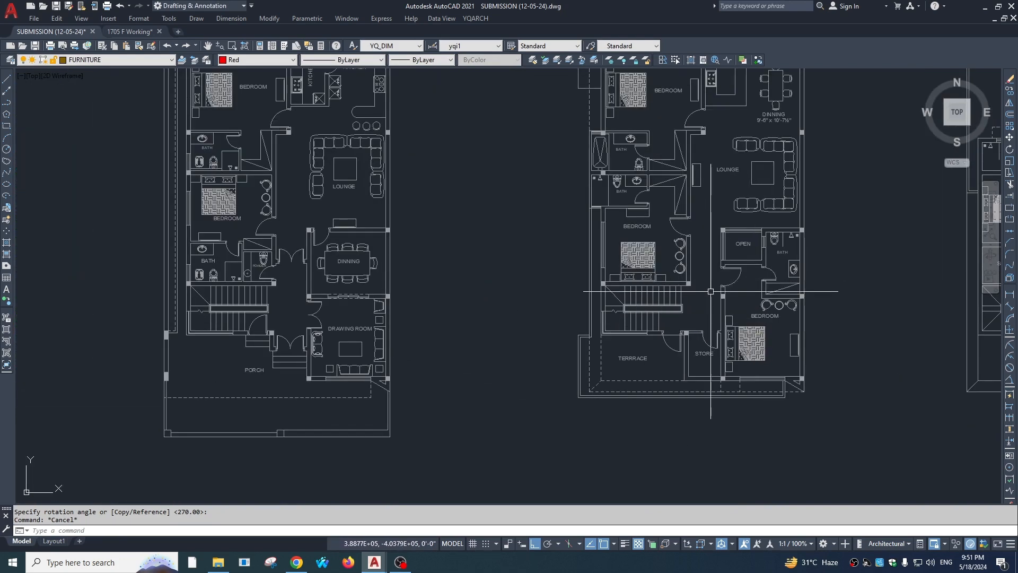
pyautogui.scroll(-2, 668, 279)
pyautogui.moveTo(476, 341)
pyautogui.mouseDown(button='middle')
pyautogui.moveTo(502, 309)
pyautogui.moveTo(465, 292)
pyautogui.moveTo(577, 285)
pyautogui.mouseUp(button='middle')
pyautogui.scroll(6, 502, 309)
pyautogui.scroll(-2, 503, 308)
pyautogui.scroll(-2, 466, 289)
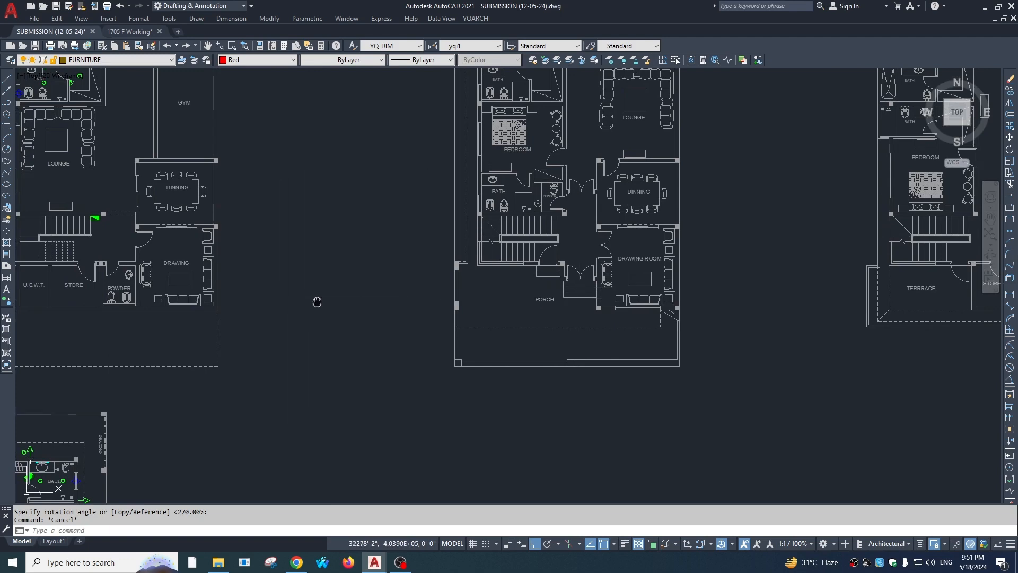
pyautogui.moveTo(317, 301); pyautogui.dragTo(446, 301, button='middle')
pyautogui.scroll(4, 283, 257)
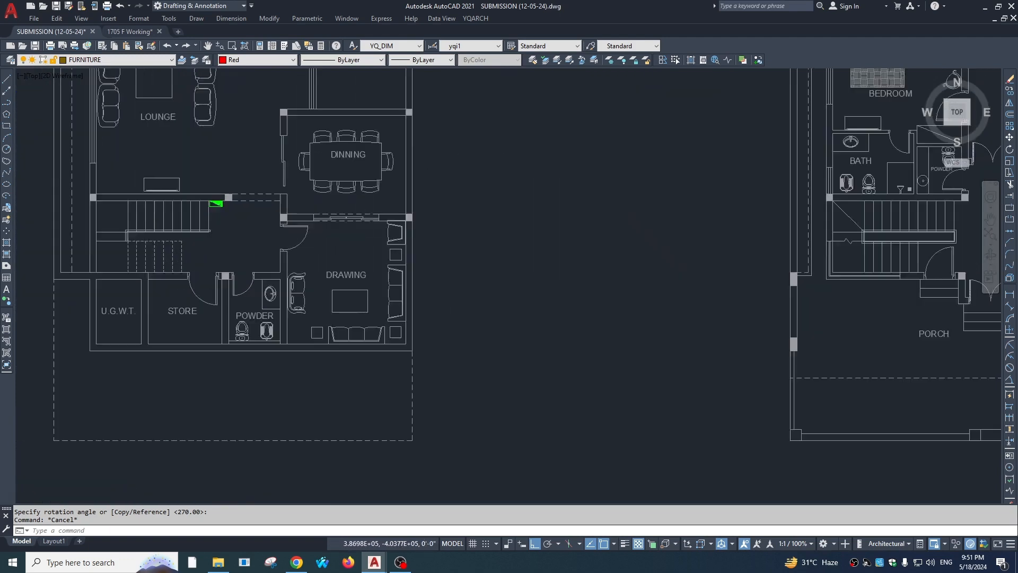
pyautogui.scroll(-4, 285, 284)
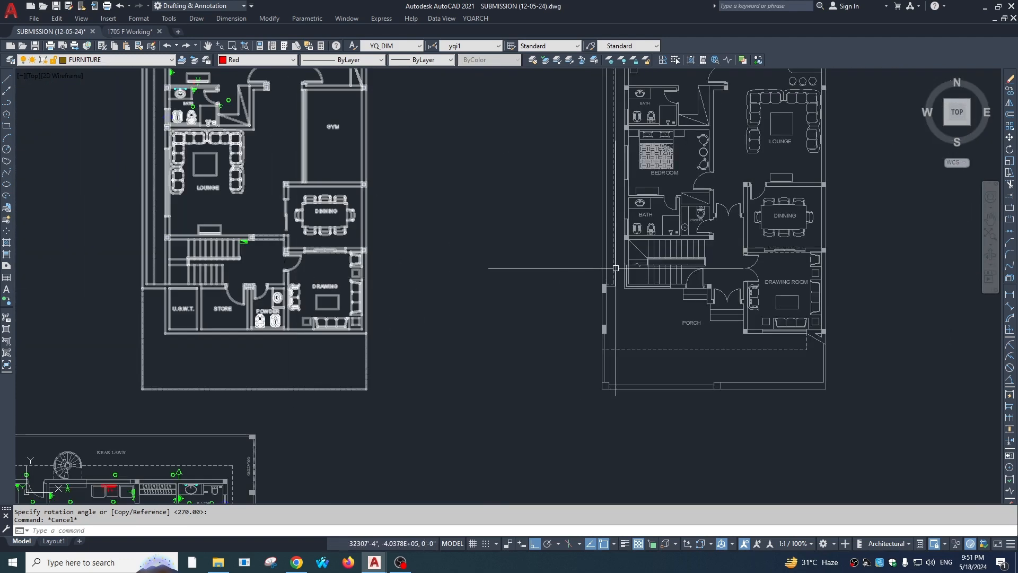
pyautogui.scroll(2, 762, 272)
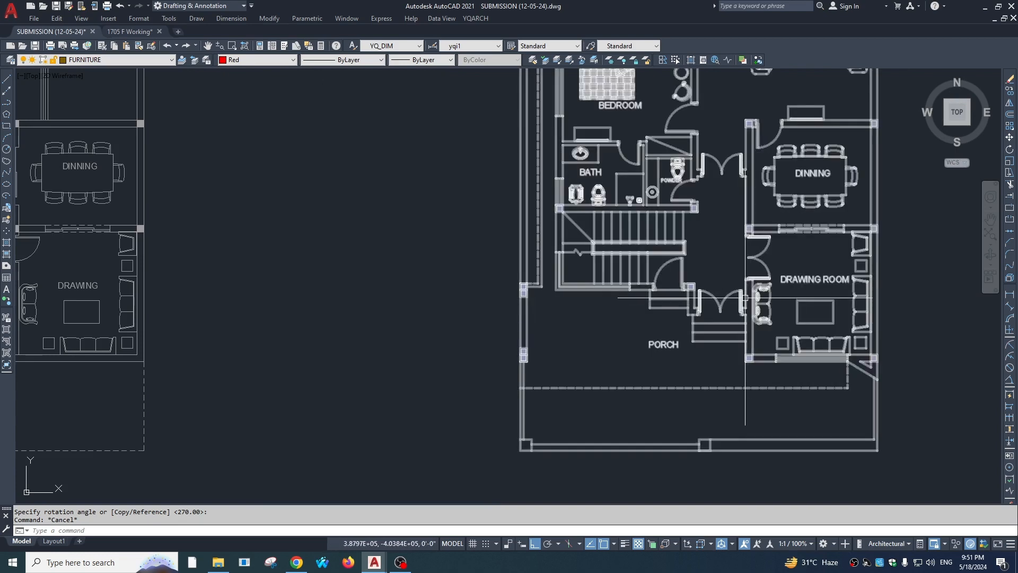
pyautogui.scroll(-2, 160, 299)
pyautogui.write('l')
pyautogui.press('Return')
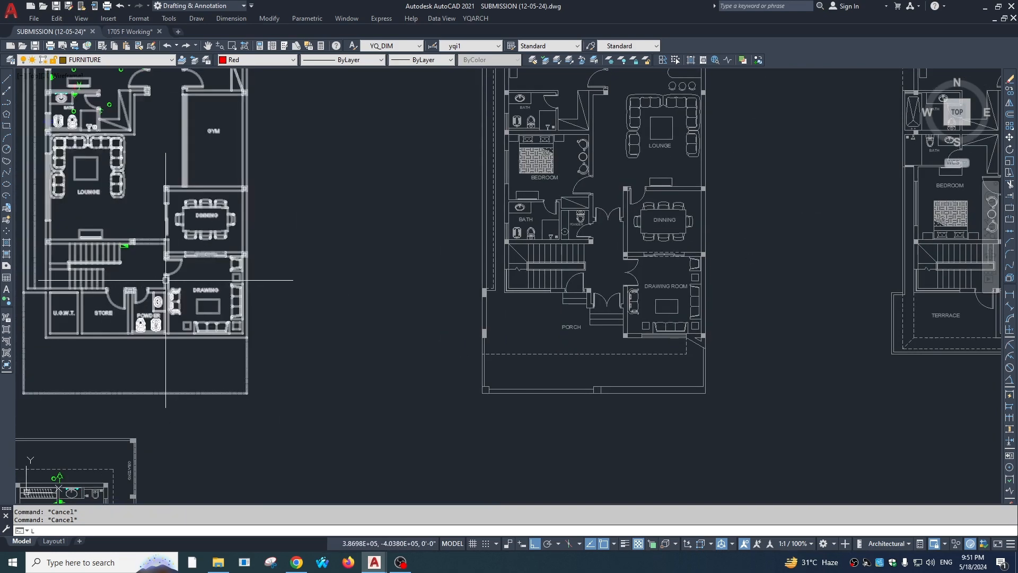
pyautogui.click(164, 285)
pyautogui.scroll(2, 626, 294)
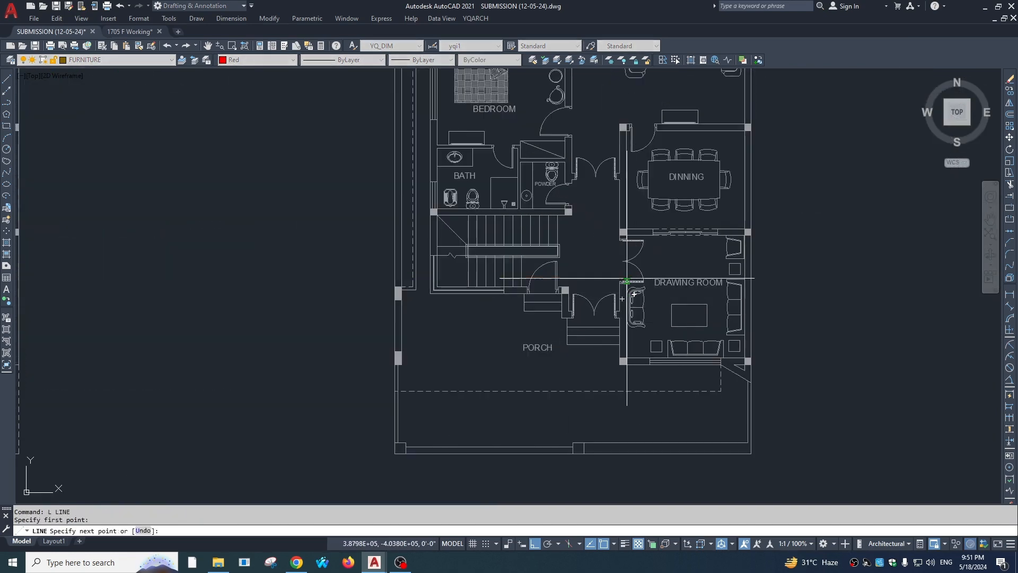
pyautogui.scroll(-2, 625, 277)
pyautogui.press('Escape')
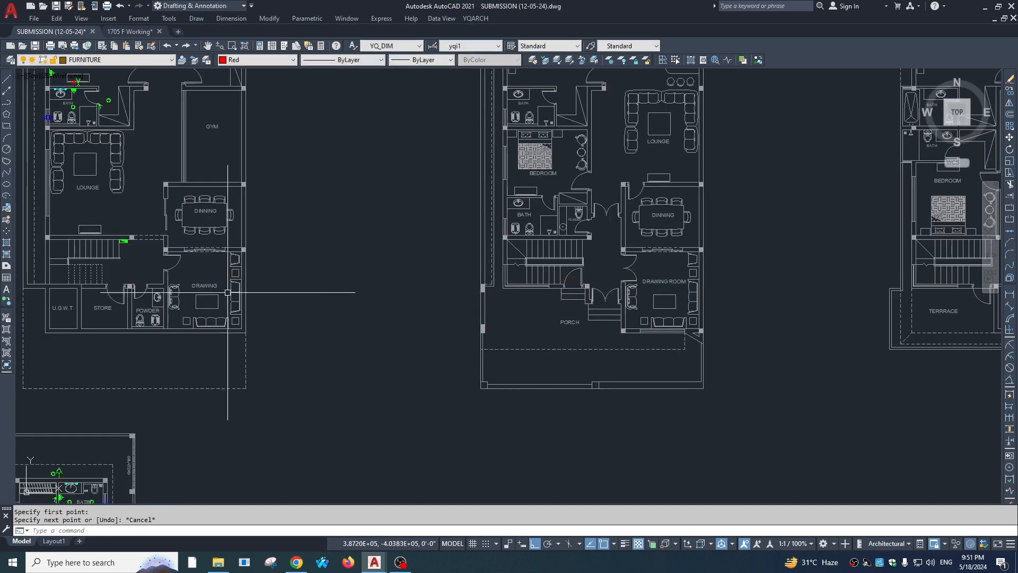
# Review the room layouts of the gym-level, porch-level and terrace-level plans, including the full set of plans and the legend.
pyautogui.moveTo(297, 329); pyautogui.dragTo(400, 316, button='middle')
pyautogui.moveTo(505, 309); pyautogui.dragTo(383, 317, button='middle')
pyautogui.moveTo(567, 276); pyautogui.dragTo(380, 290, button='middle')
pyautogui.scroll(-1, 702, 296)
pyautogui.moveTo(525, 260); pyautogui.dragTo(541, 312, button='middle')
pyautogui.scroll(2, 541, 312)
pyautogui.scroll(-1, 639, 372)
pyautogui.moveTo(587, 376)
pyautogui.mouseDown(button='middle')
pyautogui.moveTo(553, 377)
pyautogui.moveTo(601, 391)
pyautogui.mouseUp(button='middle')
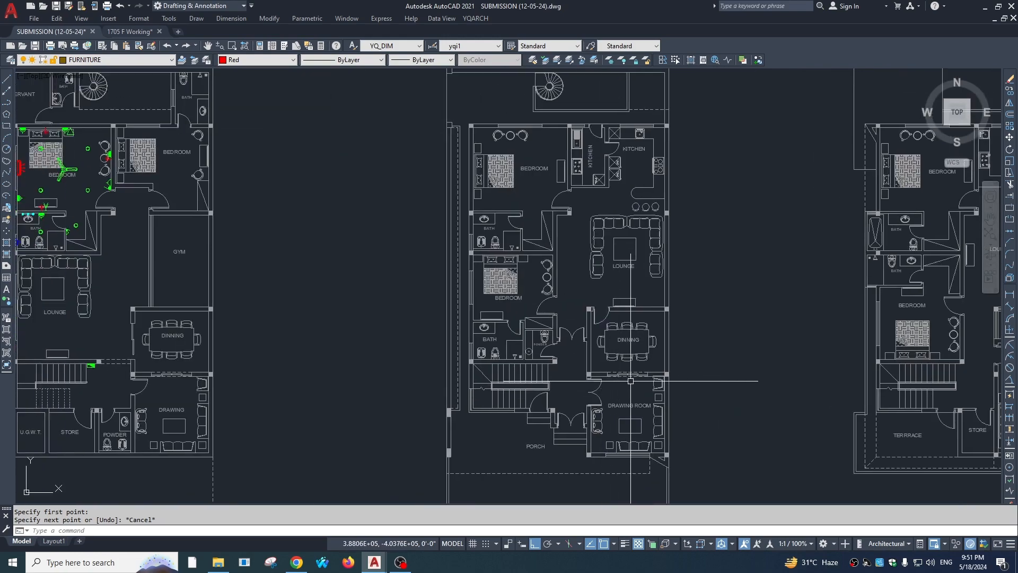
pyautogui.moveTo(464, 349); pyautogui.dragTo(615, 371, button='middle')
pyautogui.scroll(-2, 284, 307)
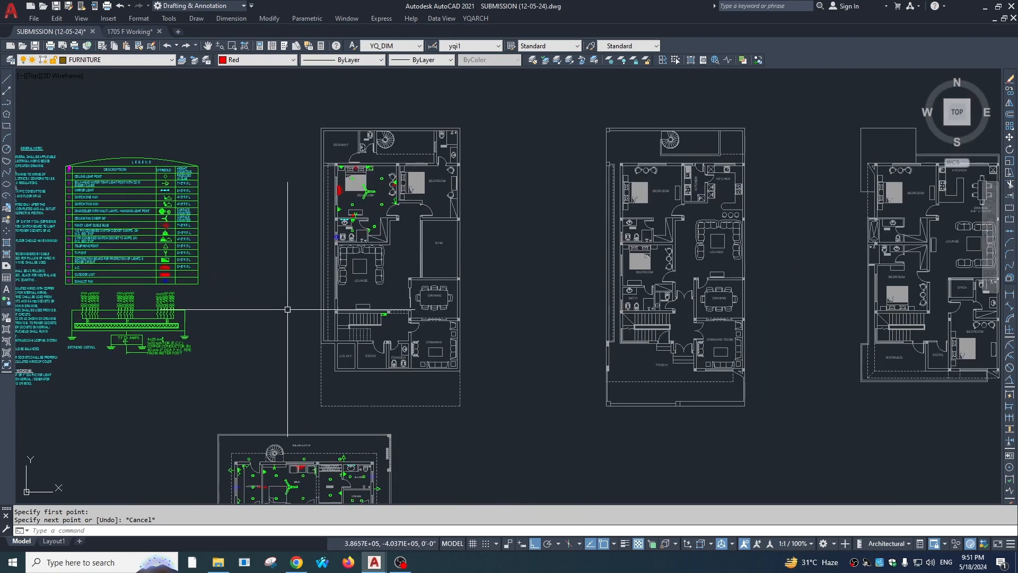
# Inspect the distribution board beside the gym-level stair and check the matching stair corners on the porch and terrace levels.
pyautogui.scroll(5, 468, 319)
pyautogui.scroll(2, 487, 366)
pyautogui.scroll(2, 426, 341)
pyautogui.scroll(-6, 426, 342)
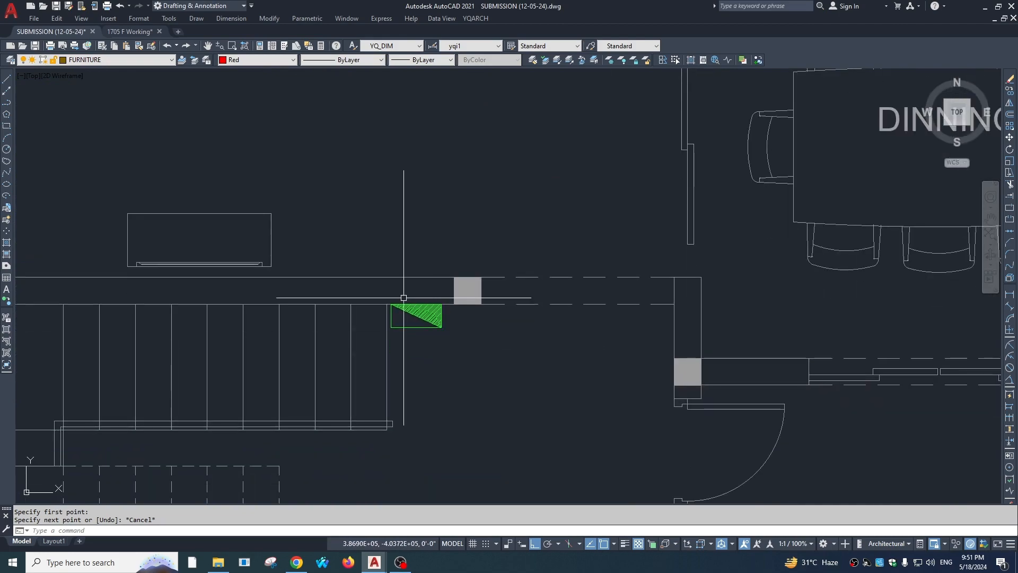
pyautogui.scroll(5, 710, 341)
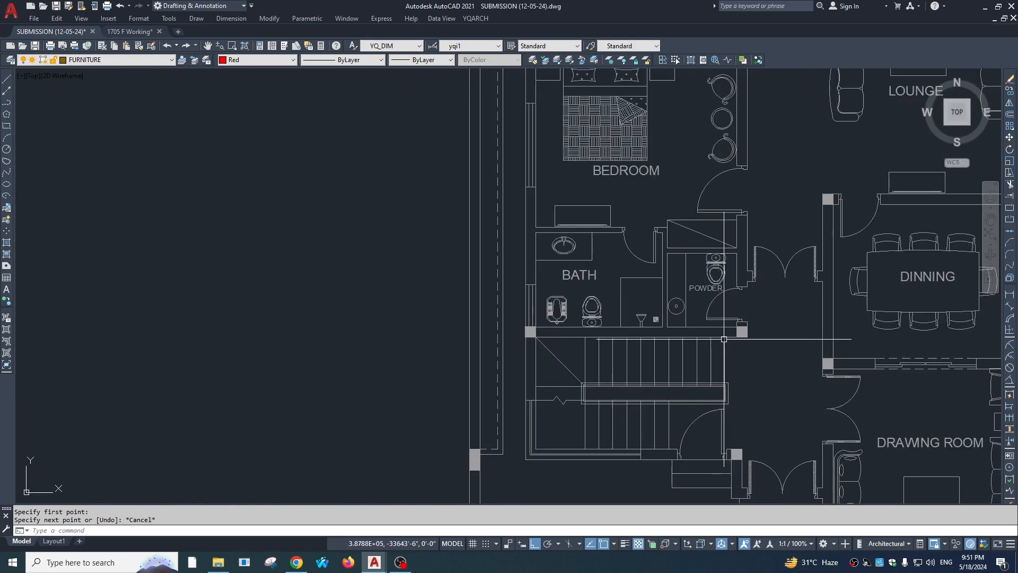
pyautogui.scroll(-6, 711, 341)
pyautogui.scroll(6, 676, 320)
pyautogui.scroll(-2, 677, 326)
pyautogui.scroll(-6, 677, 326)
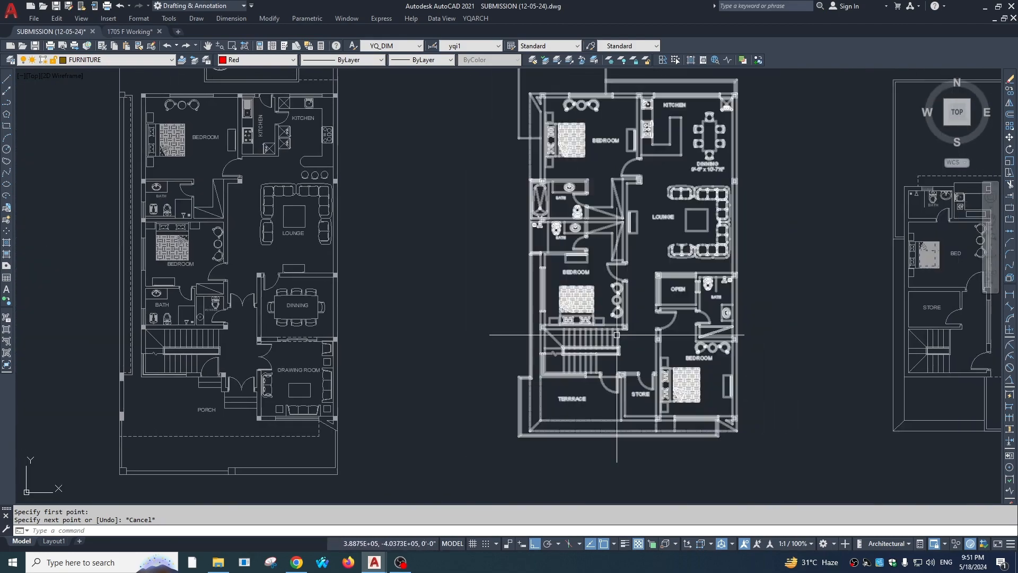
pyautogui.scroll(6, 635, 316)
pyautogui.scroll(-7, 635, 314)
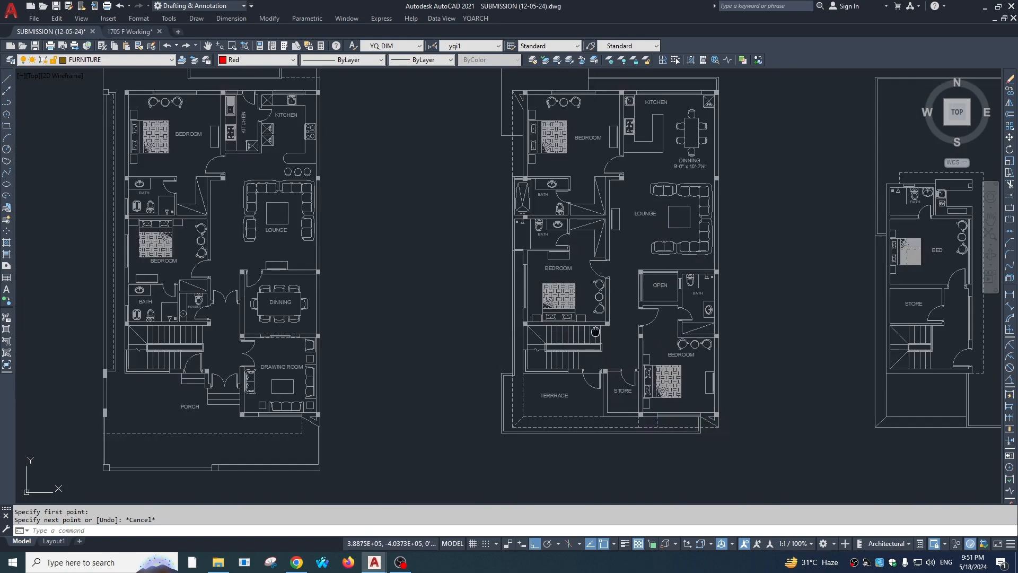
pyautogui.scroll(8, 408, 296)
pyautogui.scroll(-7, 454, 255)
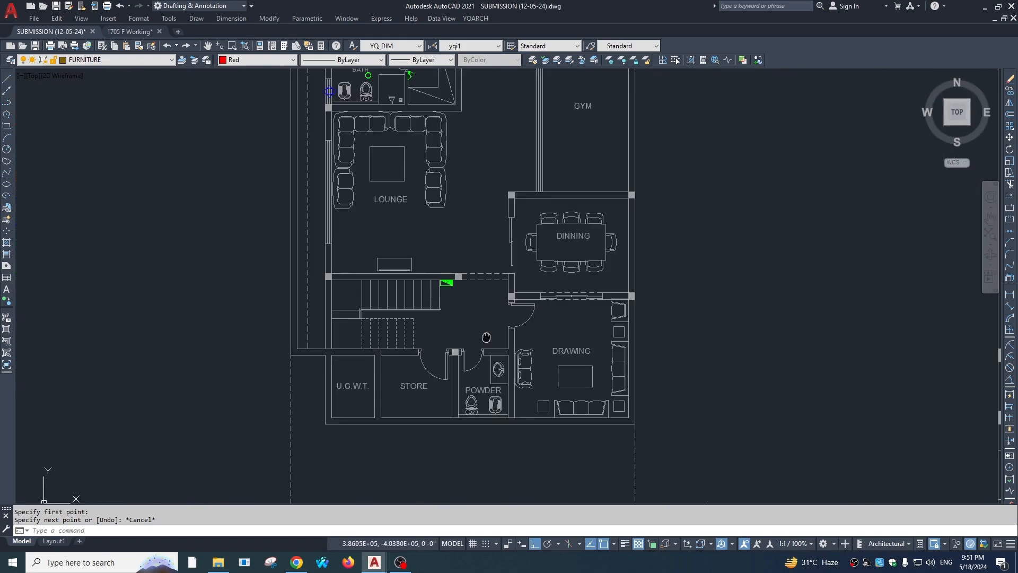
pyautogui.scroll(6, 465, 246)
pyautogui.scroll(-6, 477, 227)
pyautogui.scroll(8, 417, 178)
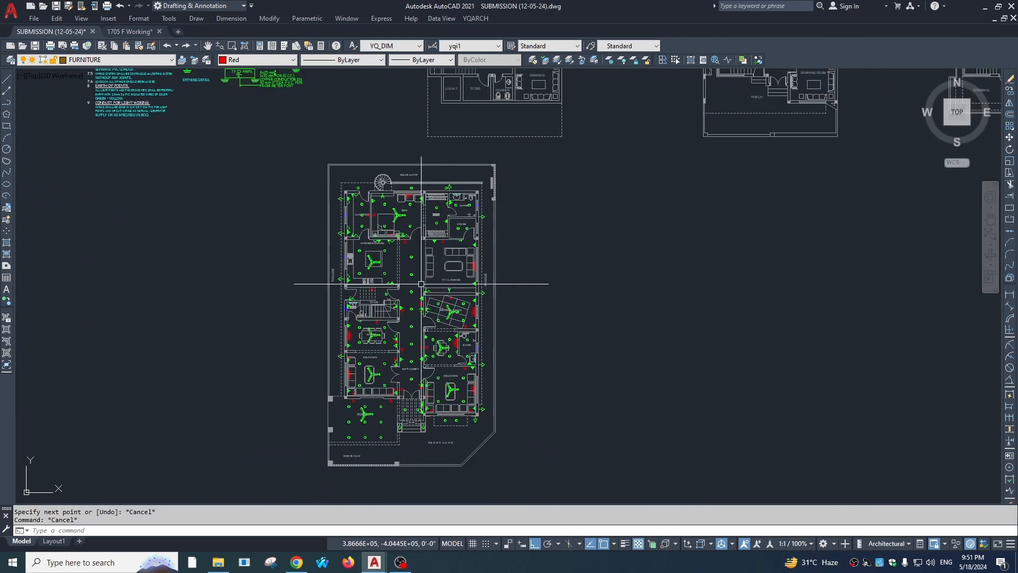
# Copy the half-circle and double-ticked switch symbols from the reference plan's stair wall to the porch-level stair wall below the powder room.
pyautogui.scroll(-2, 477, 222)
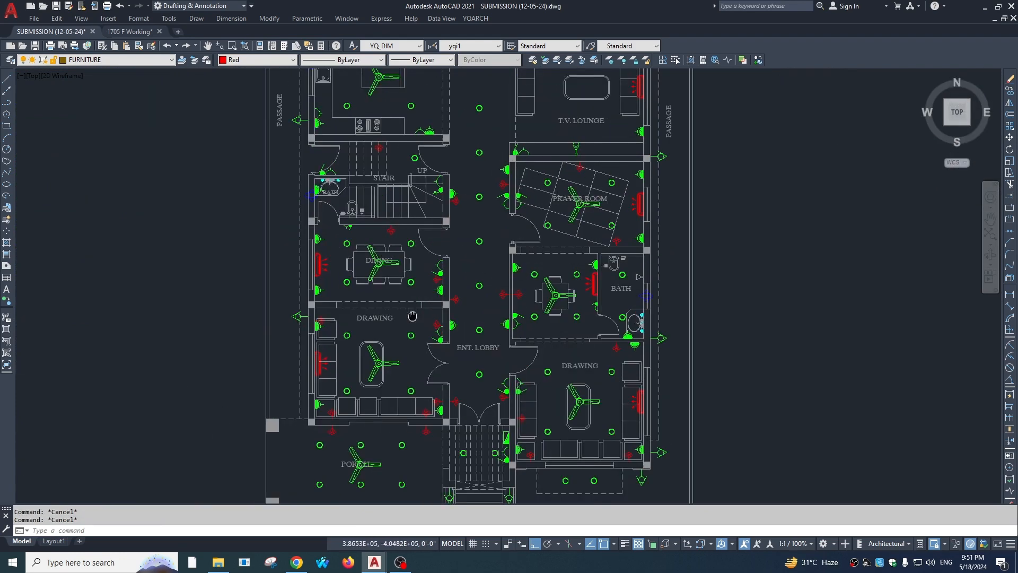
pyautogui.scroll(8, 478, 217)
pyautogui.click(480, 204)
pyautogui.write('cio')
pyautogui.press('space')
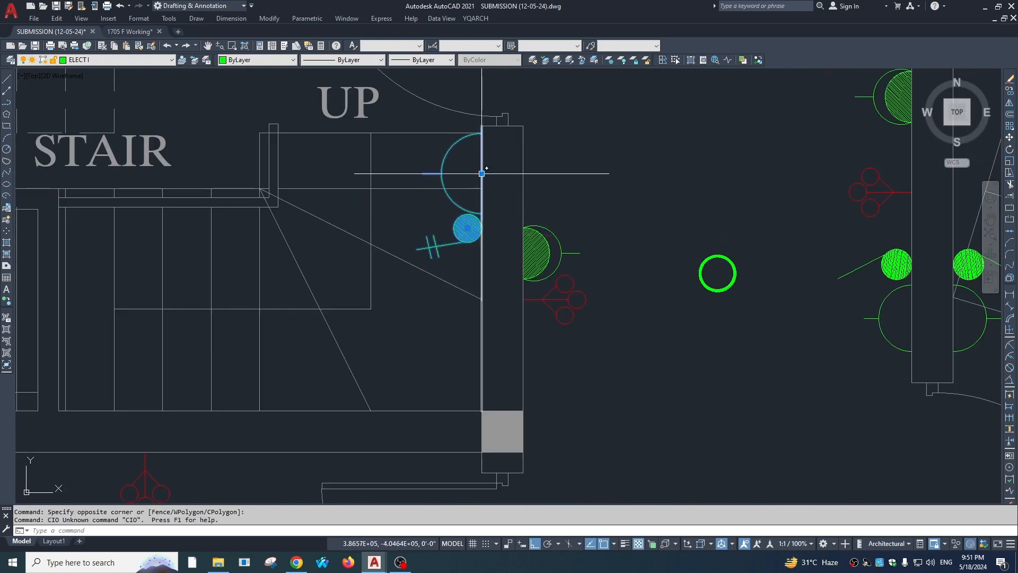
pyautogui.write('co')
pyautogui.press('space')
pyautogui.click(481, 173)
pyautogui.scroll(-6, 631, 129)
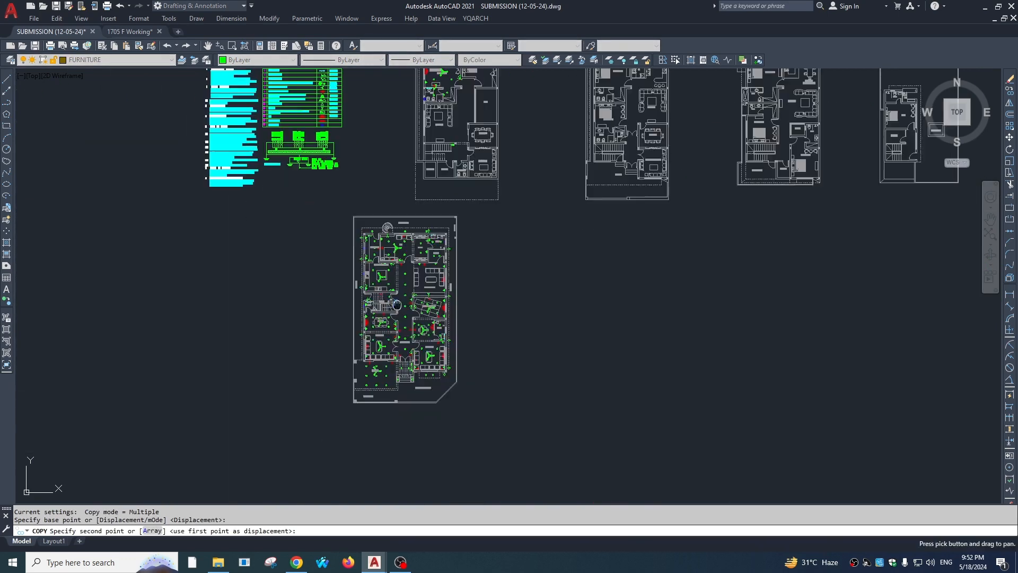
pyautogui.scroll(10, 631, 130)
pyautogui.click(614, 269)
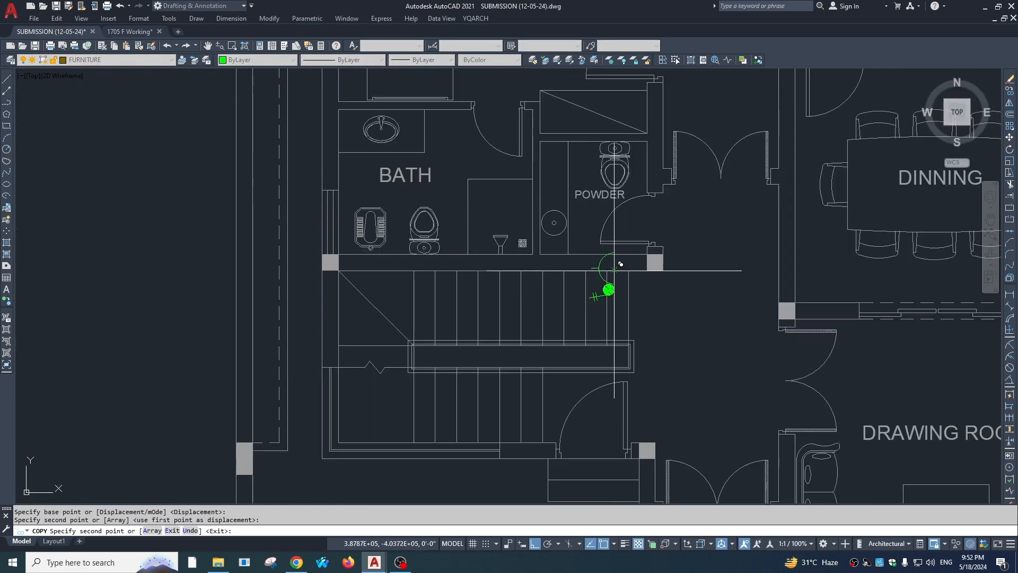
pyautogui.press('Escape')
# Rotate the copied half-circle and switch symbols 90 degrees so they sit along the underside of the porch-level stair wall.
pyautogui.click(615, 286)
pyautogui.click(618, 289)
pyautogui.click(621, 282)
pyautogui.click(613, 296)
pyautogui.moveTo(619, 286); pyautogui.dragTo(610, 289, button='middle')
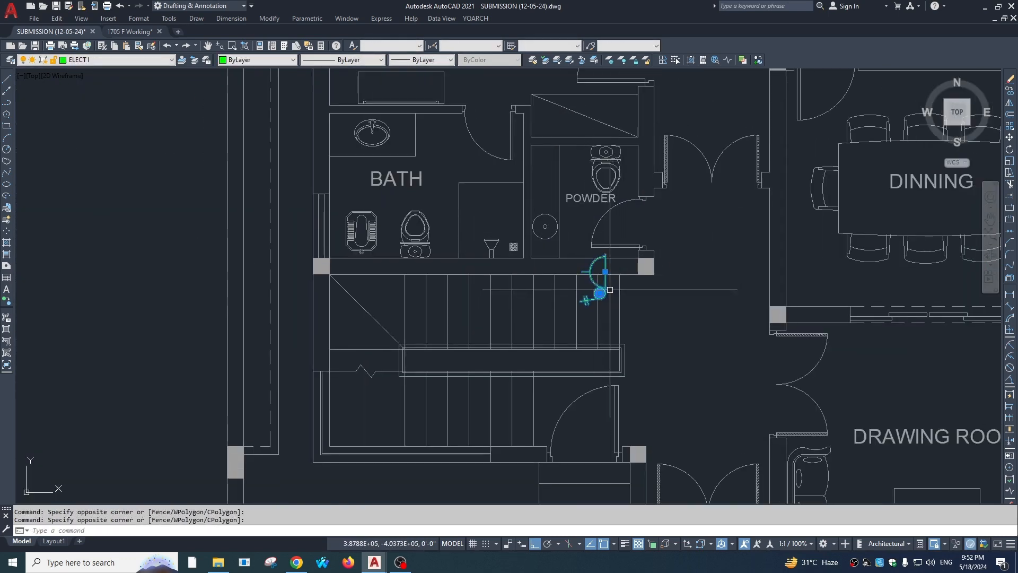
pyautogui.scroll(2, 618, 275)
pyautogui.write('ro')
pyautogui.press('space')
pyautogui.click(598, 273)
pyautogui.scroll(2, 618, 229)
pyautogui.click(618, 210)
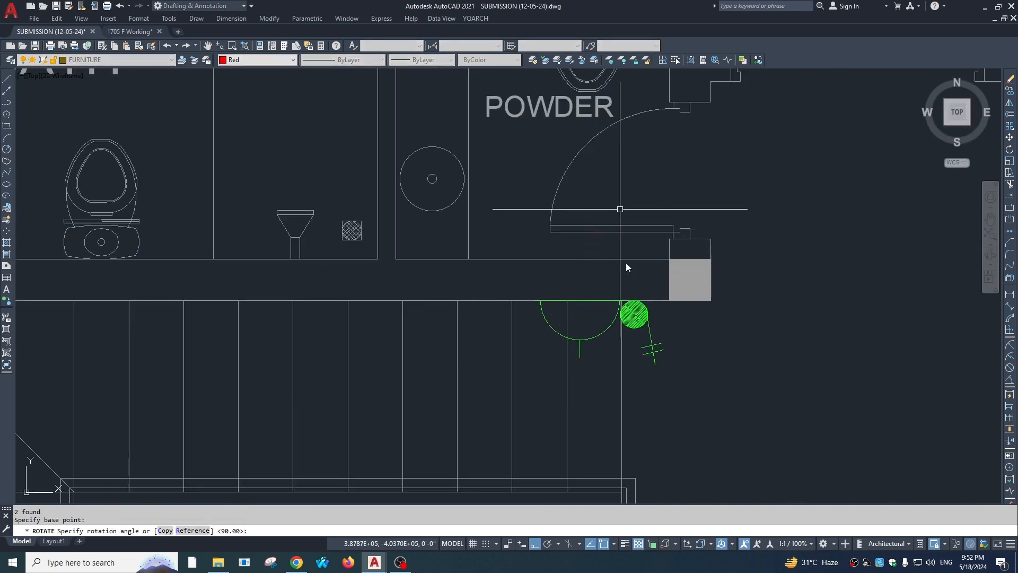
pyautogui.press('Escape')
# Examine the stair runs and stair entrances on the gym, porch and terrace levels against each other, ending with an overview of all plans.
pyautogui.scroll(-6, 616, 233)
pyautogui.scroll(-6, 578, 359)
pyautogui.moveTo(593, 350); pyautogui.dragTo(521, 240, button='middle')
pyautogui.scroll(10, 518, 268)
pyautogui.scroll(-2, 522, 314)
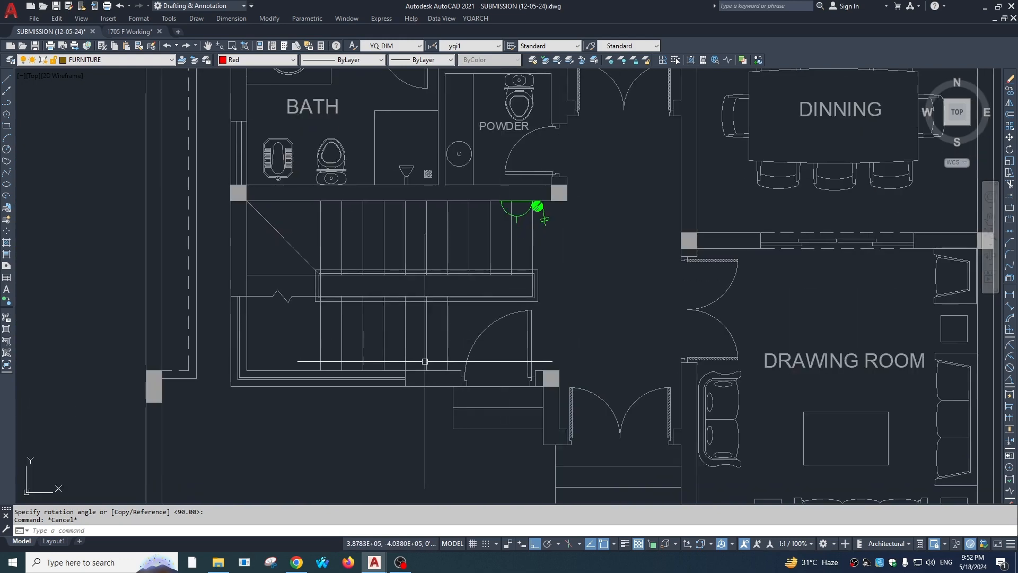
pyautogui.scroll(-2, 469, 361)
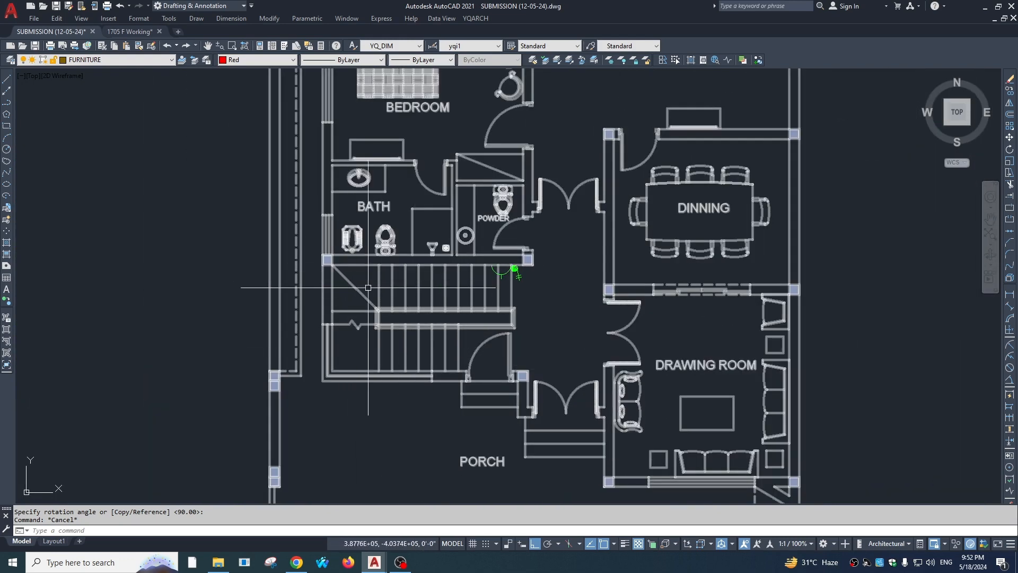
pyautogui.scroll(-5, 368, 288)
pyautogui.scroll(5, 307, 289)
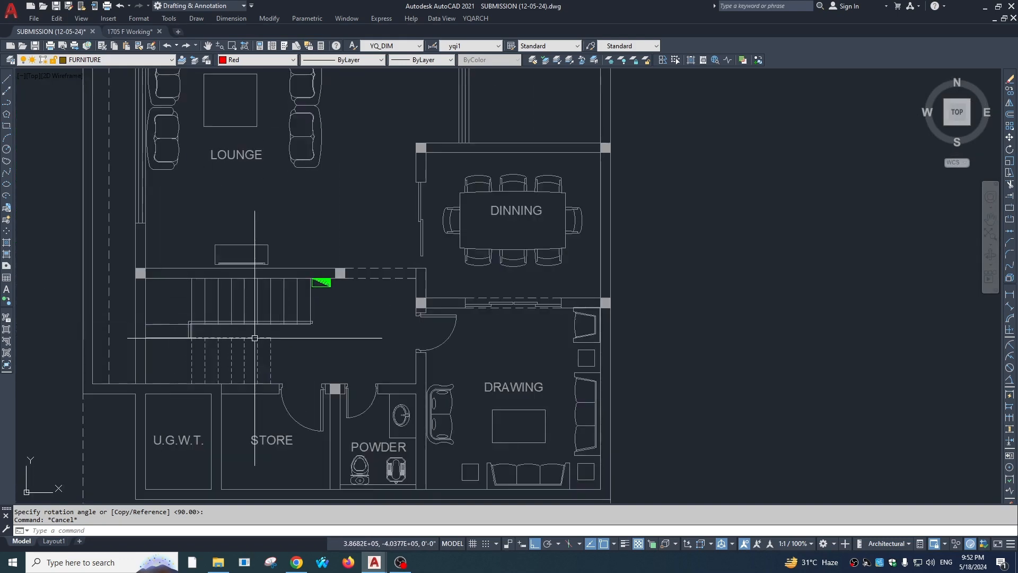
pyautogui.scroll(-4, 501, 322)
pyautogui.scroll(5, 502, 321)
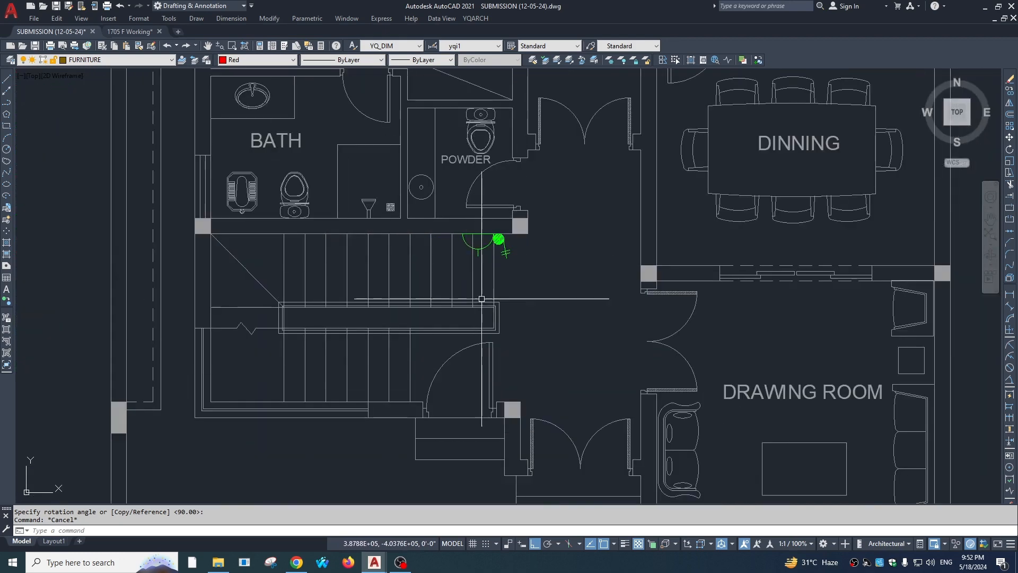
pyautogui.scroll(-5, 461, 281)
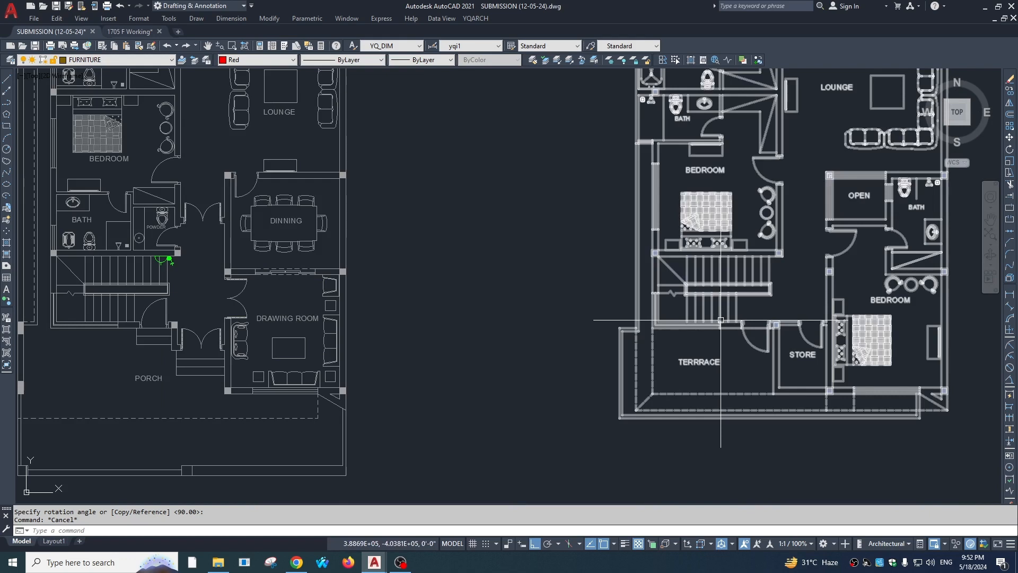
pyautogui.press('Escape')
pyautogui.scroll(-8, 501, 319)
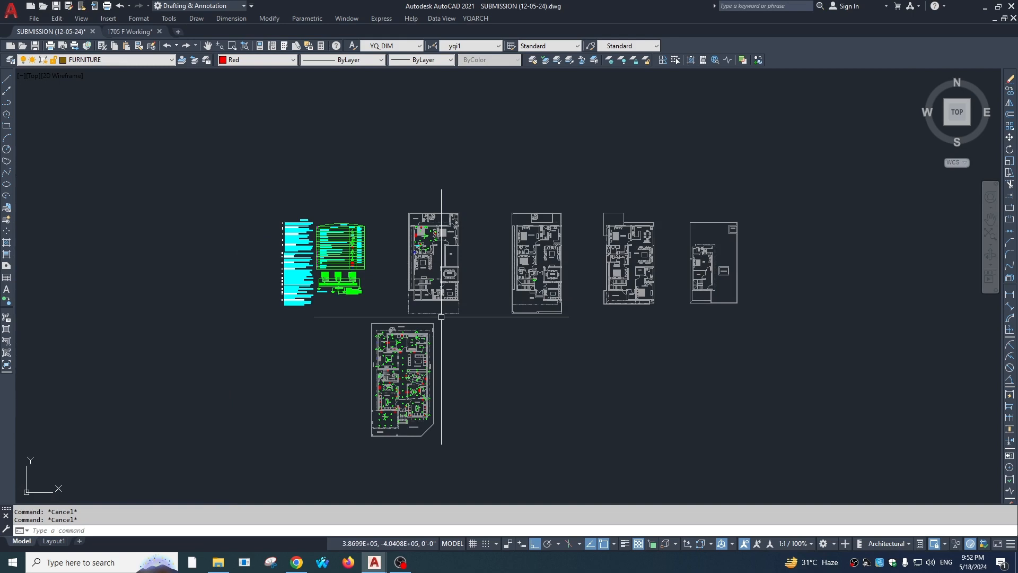
# Examine the completed reference plan's electrical symbols room by room, from the rear bedroom and kitchen to the drawing rooms.
pyautogui.scroll(2, 402, 238)
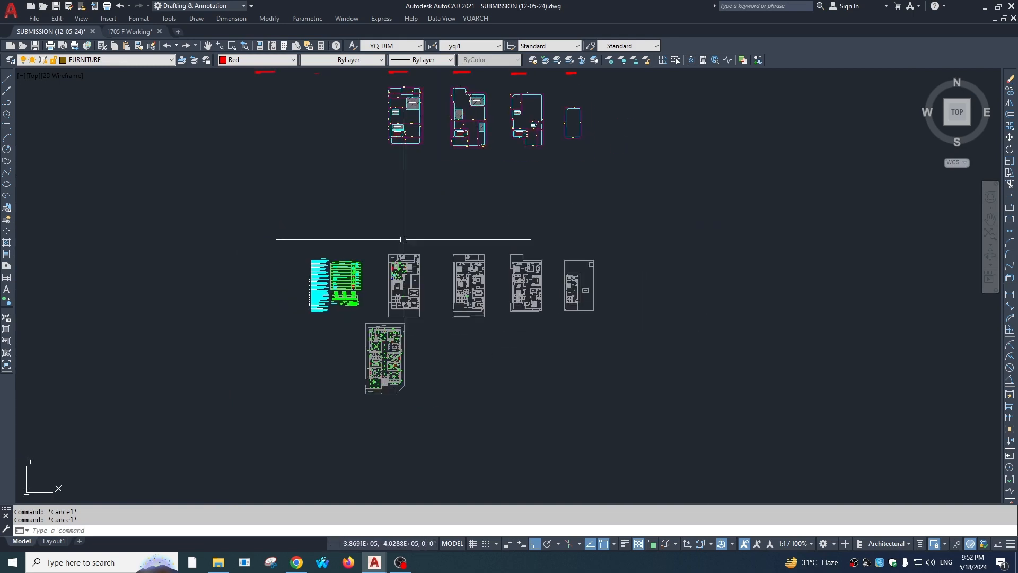
pyautogui.scroll(-2, 442, 341)
pyautogui.moveTo(442, 341); pyautogui.dragTo(447, 323, button='middle')
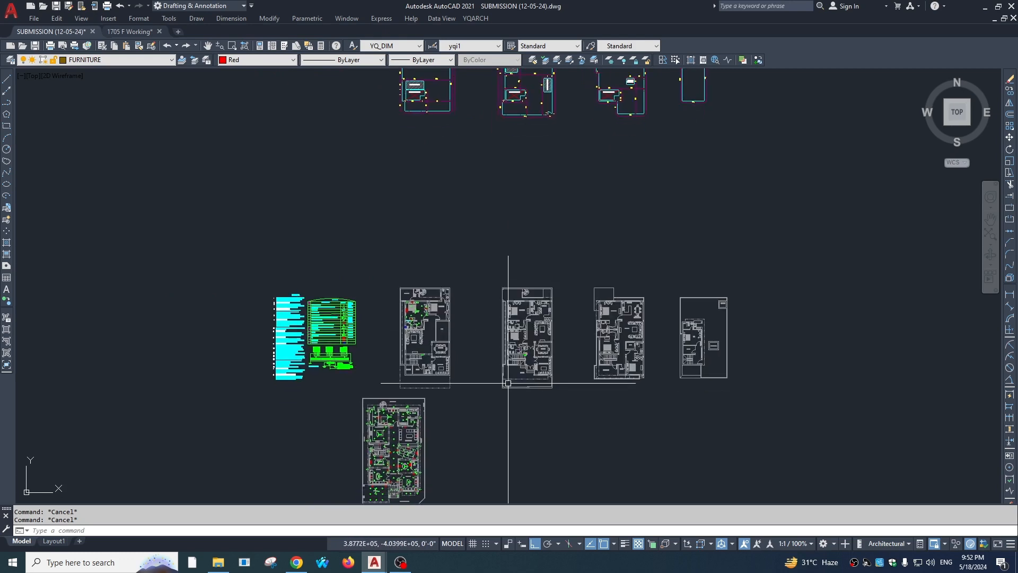
pyautogui.moveTo(509, 382); pyautogui.dragTo(486, 297, button='middle')
pyautogui.scroll(4, 400, 386)
pyautogui.moveTo(400, 386)
pyautogui.mouseDown(button='middle')
pyautogui.moveTo(486, 409)
pyautogui.moveTo(484, 309)
pyautogui.mouseUp(button='middle')
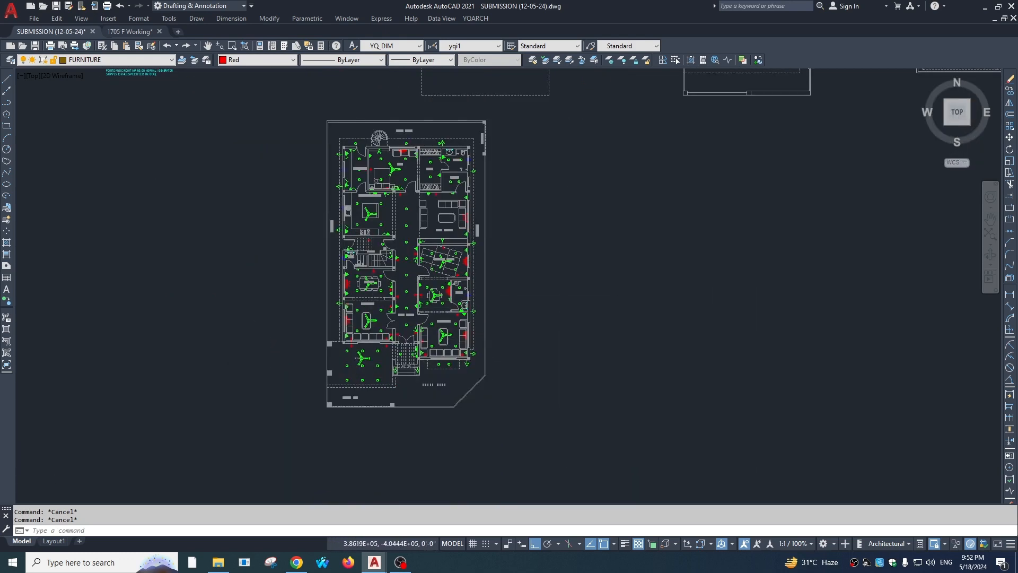
pyautogui.scroll(4, 308, 186)
pyautogui.moveTo(506, 179); pyautogui.dragTo(459, 359, button='middle')
pyautogui.scroll(-2, 631, 297)
pyautogui.moveTo(653, 322); pyautogui.dragTo(554, 244, button='middle')
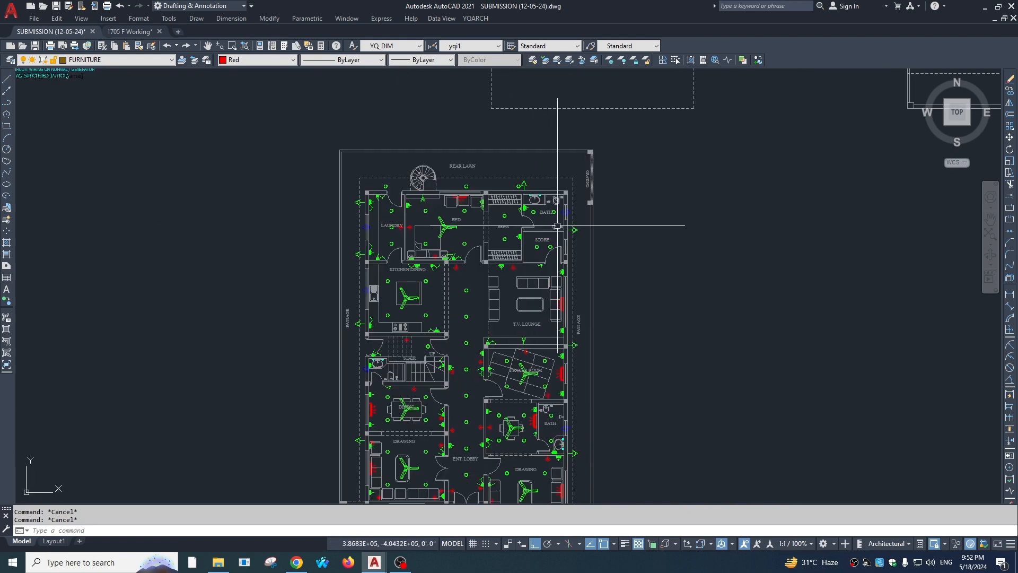
# Review the electrical symbols placed in the gym-level bedroom, bath and stair area, ending with an overview of all plans.
pyautogui.scroll(-2, 463, 106)
pyautogui.moveTo(463, 106); pyautogui.dragTo(472, 247, button='middle')
pyautogui.scroll(2, 473, 248)
pyautogui.moveTo(530, 170); pyautogui.dragTo(438, 440, button='middle')
pyautogui.scroll(-2, 440, 451)
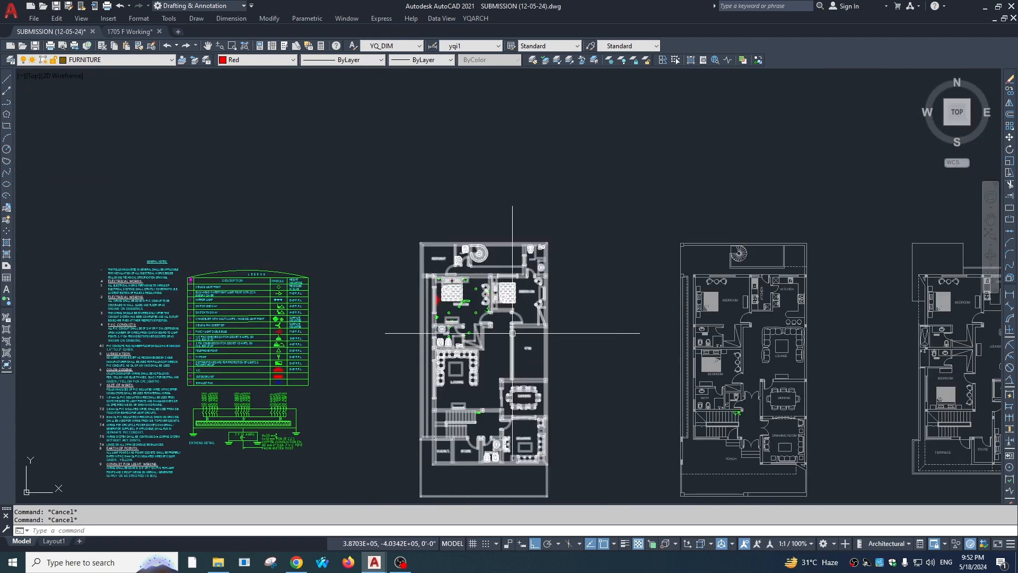
pyautogui.moveTo(528, 352); pyautogui.dragTo(494, 326, button='middle')
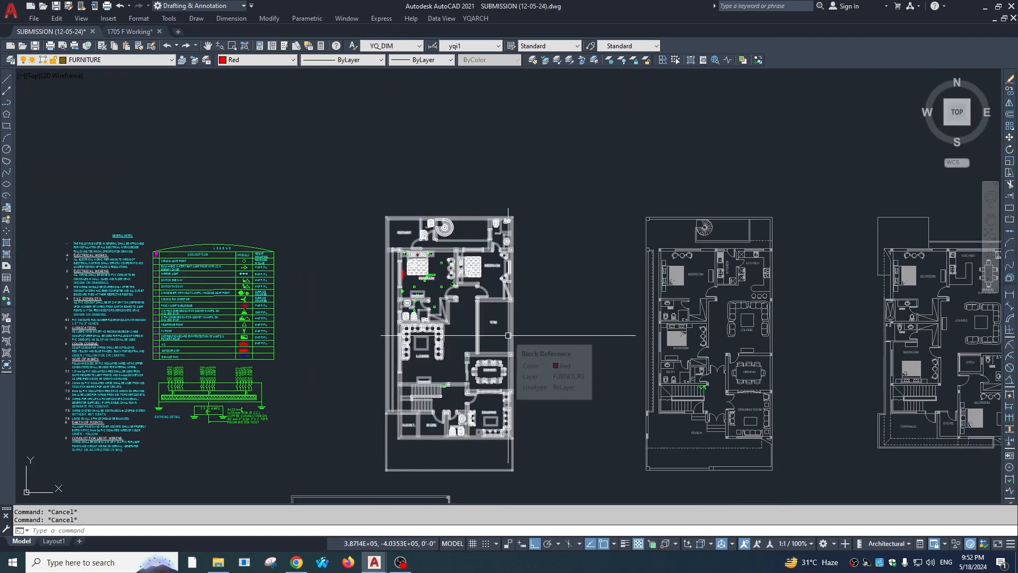
pyautogui.scroll(4, 426, 236)
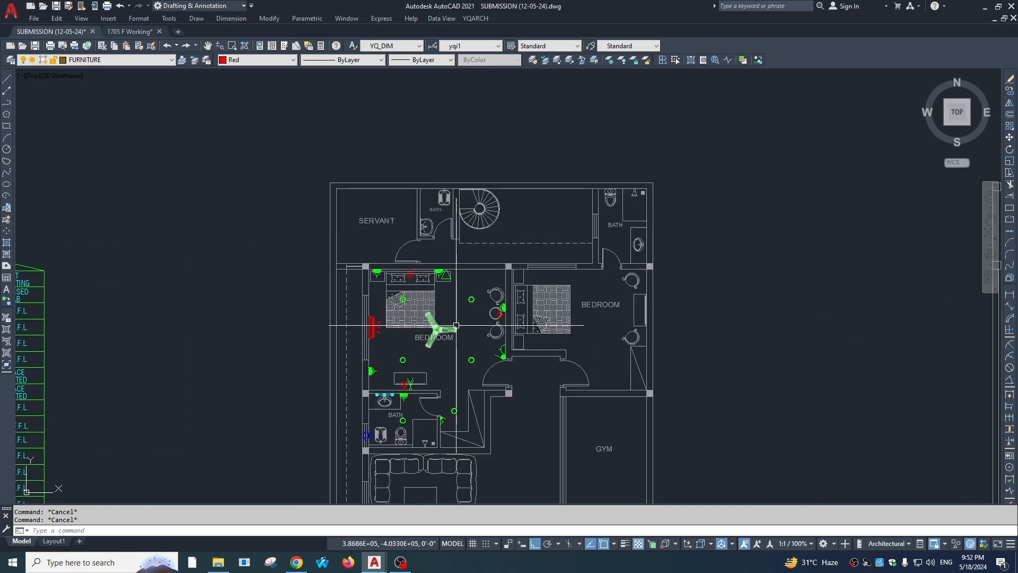
pyautogui.scroll(4, 475, 278)
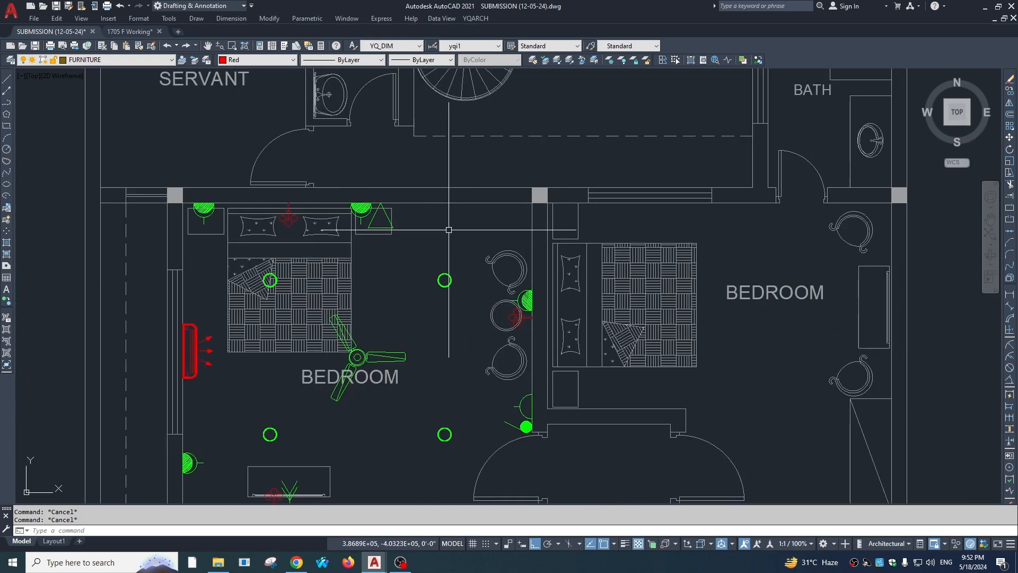
pyautogui.scroll(-5, 448, 232)
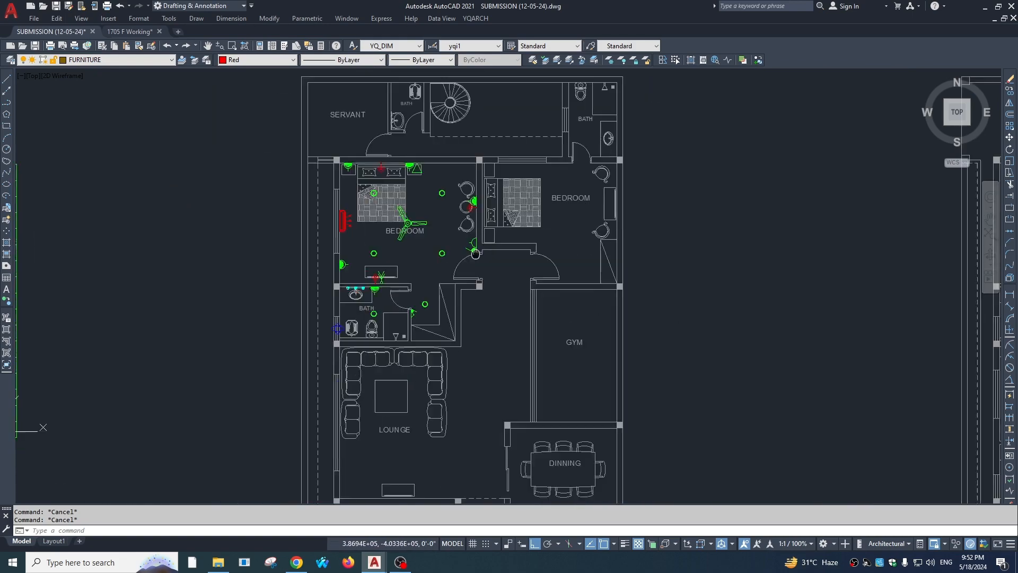
pyautogui.scroll(-2, 473, 374)
pyautogui.scroll(3, 434, 331)
pyautogui.scroll(-4, 434, 361)
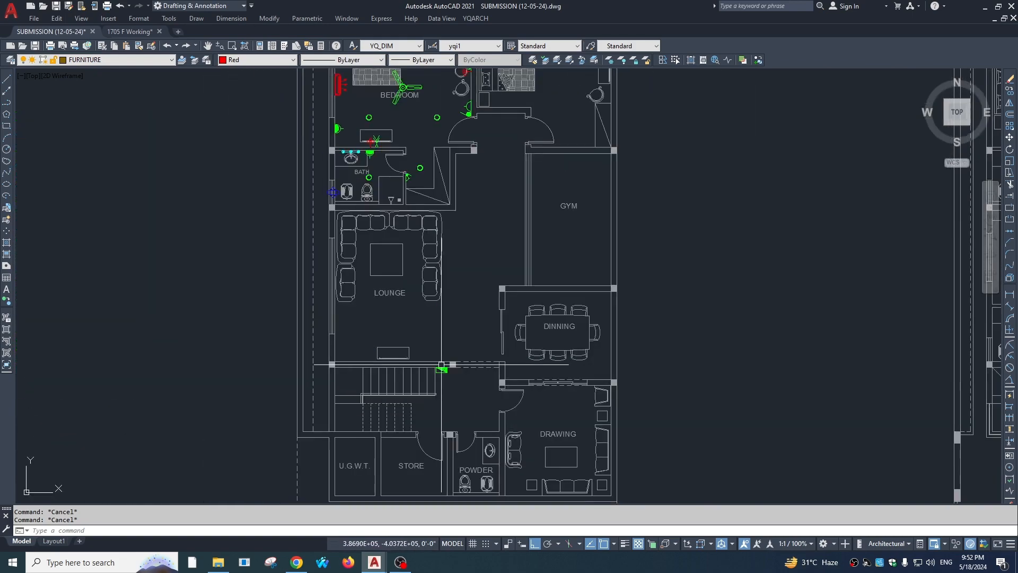
pyautogui.moveTo(432, 357); pyautogui.dragTo(448, 405, button='middle')
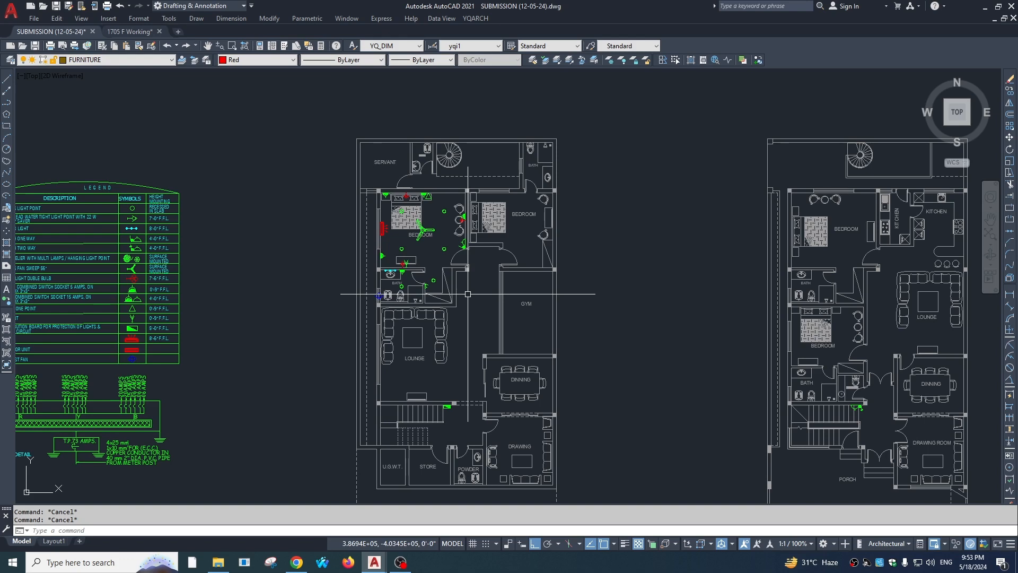
pyautogui.scroll(-4, 467, 294)
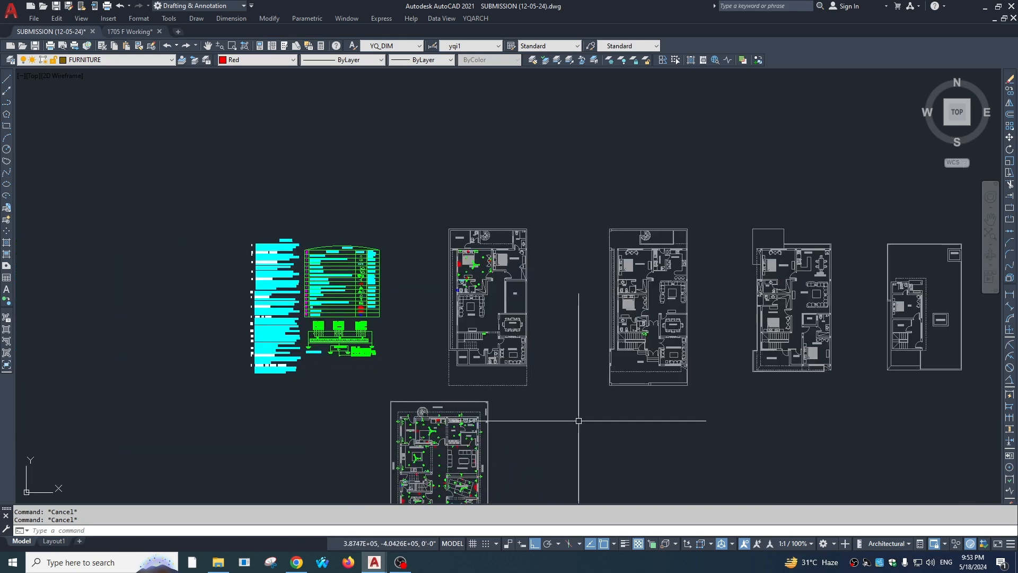